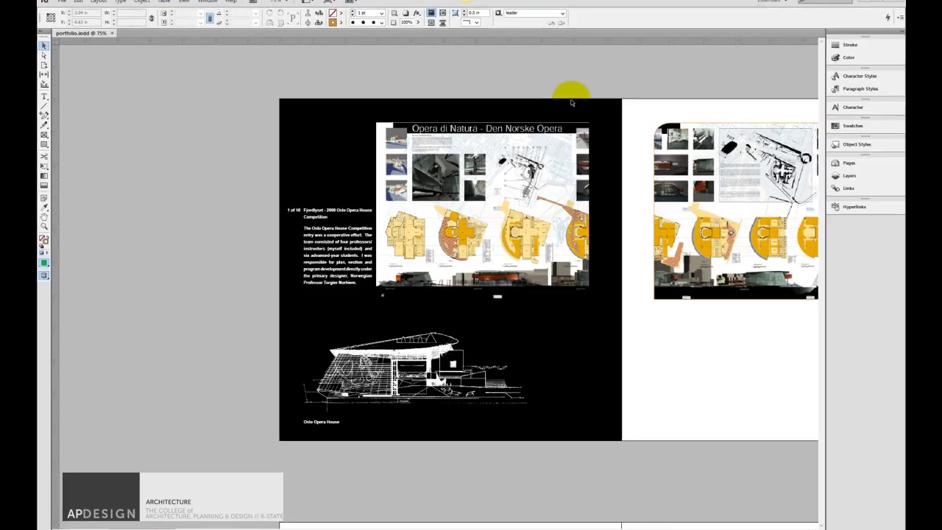
# Apply the [Basic Graphics Frame] object style to the right-page Opera board, squaring its corners
pyautogui.rightClick(545, 92)
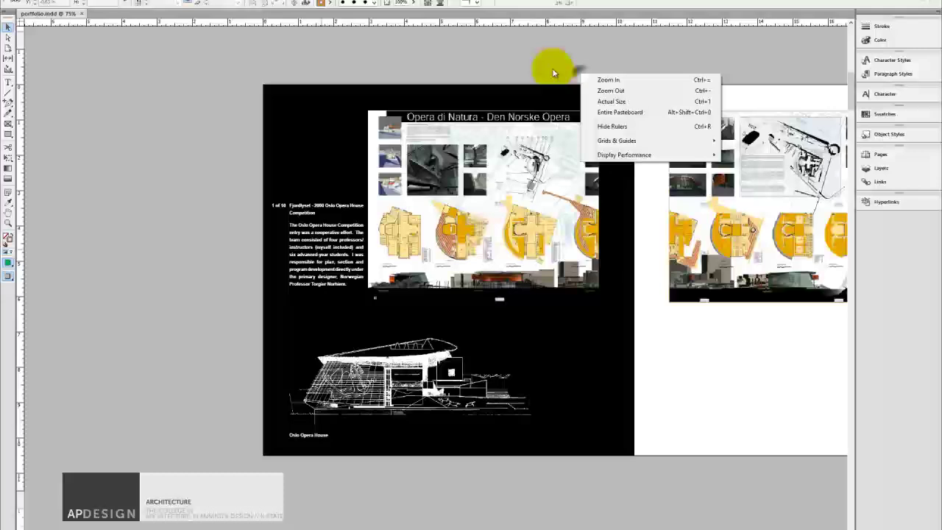
pyautogui.click(535, 67)
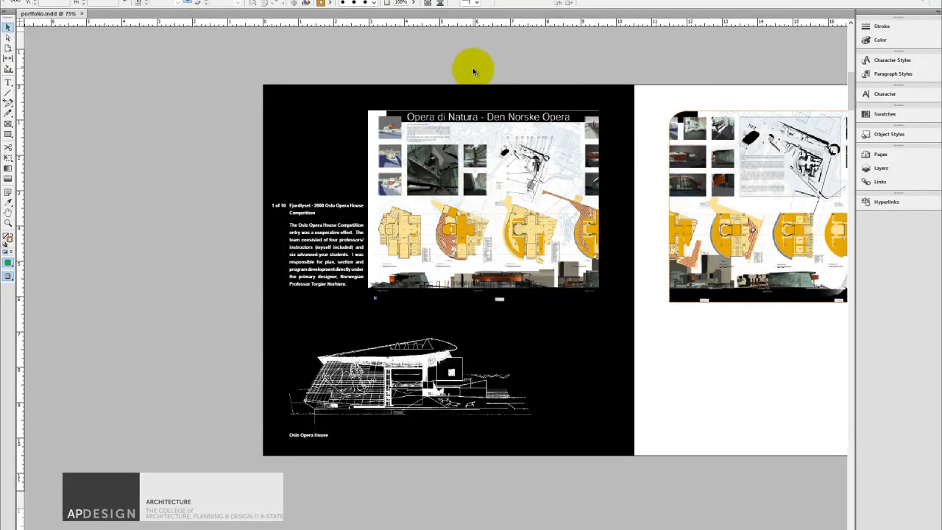
pyautogui.press('XF86AudioRaiseVolume')
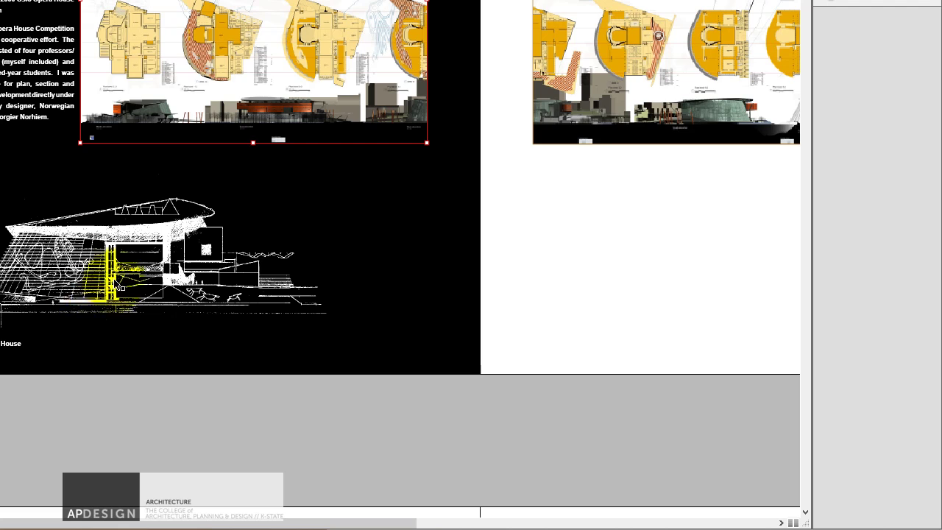
pyautogui.scroll(4, 121, 278)
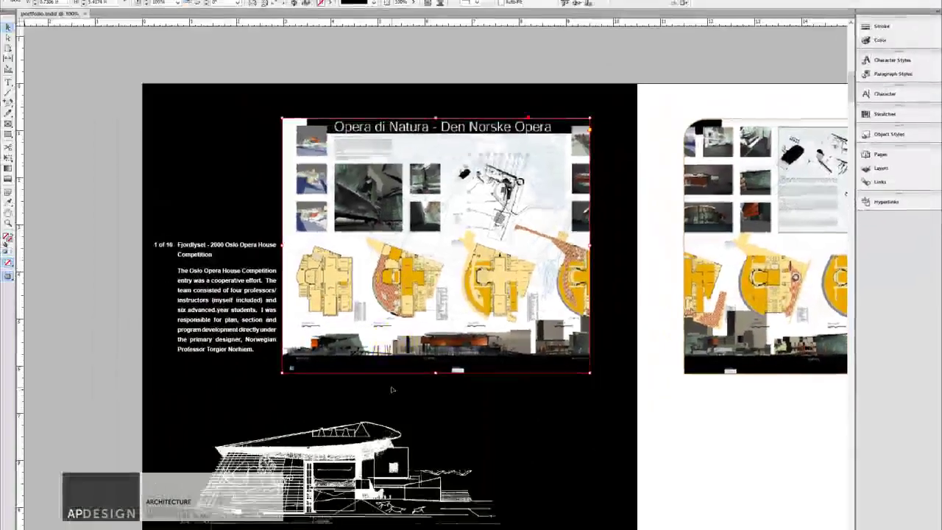
pyautogui.scroll(-3, 289, 346)
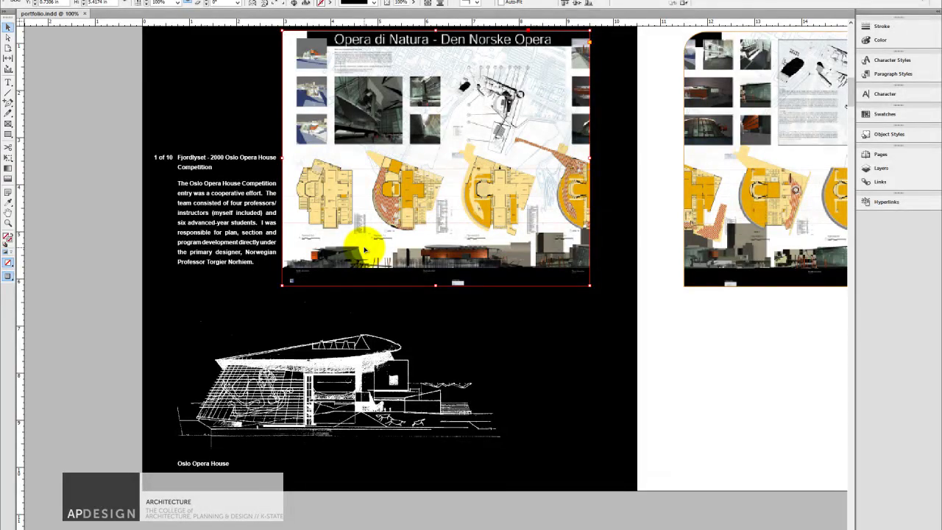
pyautogui.scroll(3, 363, 250)
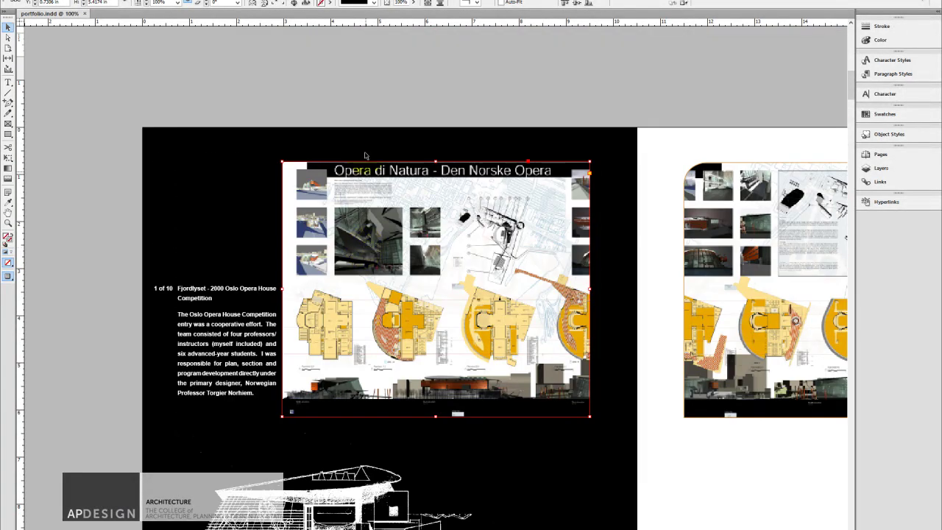
pyautogui.click(352, 127)
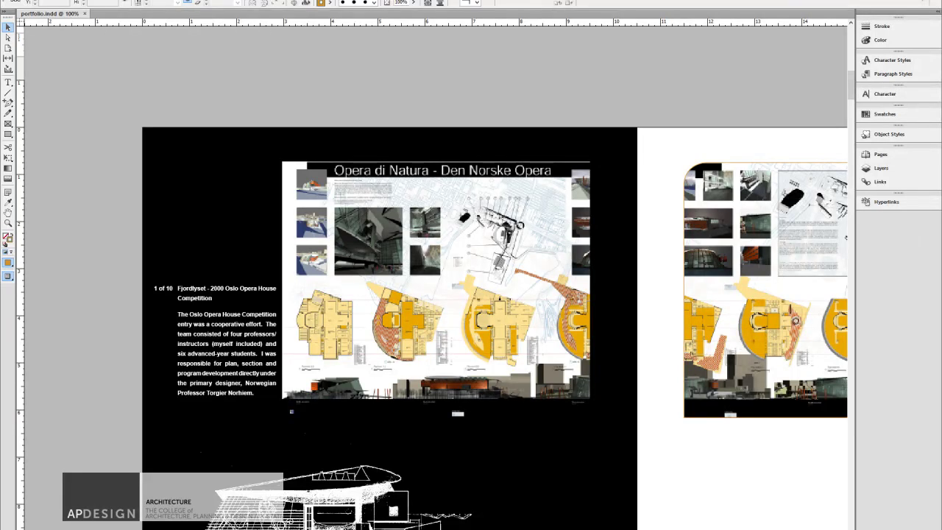
pyautogui.click(889, 133)
pyautogui.click(797, 157)
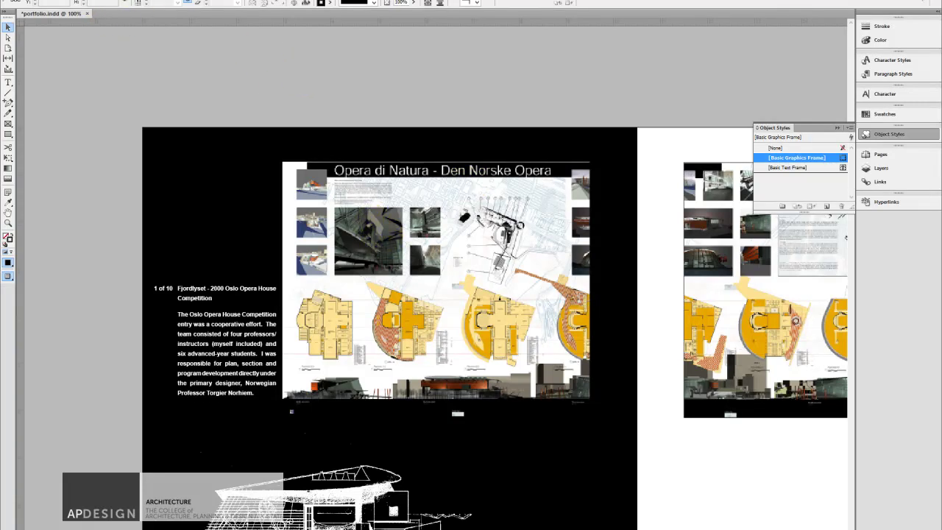
# Start a new document from File > New > Document and move its dialog upward
pyautogui.click(15, 0)
pyautogui.moveTo(44, 0)
pyautogui.click(180, 2)
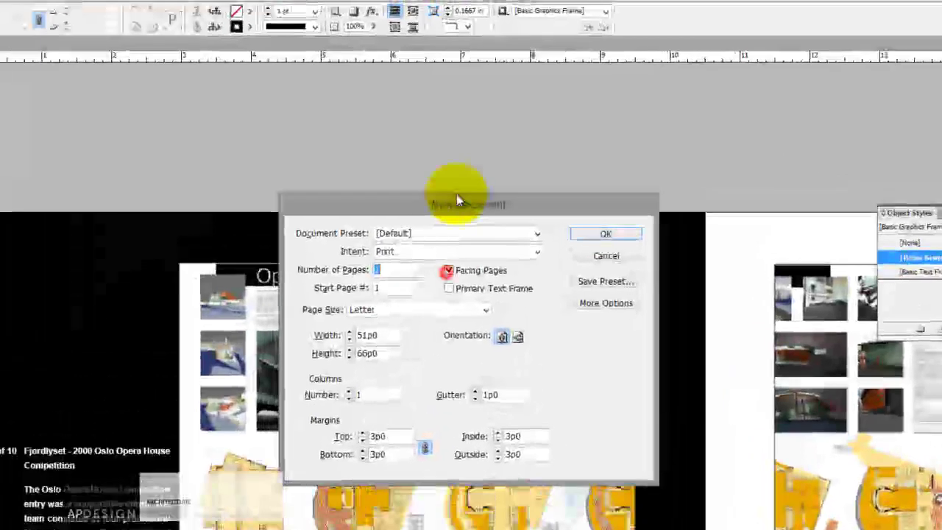
pyautogui.moveTo(456, 198); pyautogui.dragTo(454, 122)
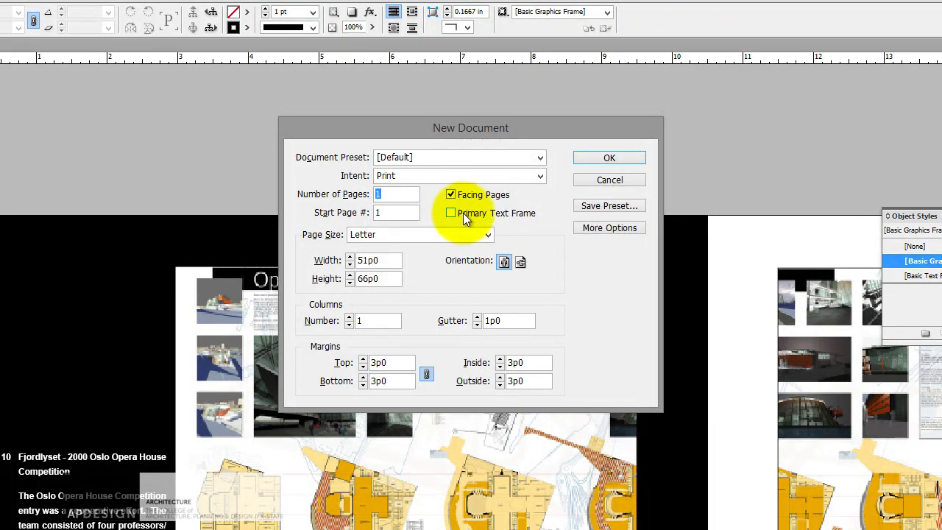
pyautogui.click(473, 233)
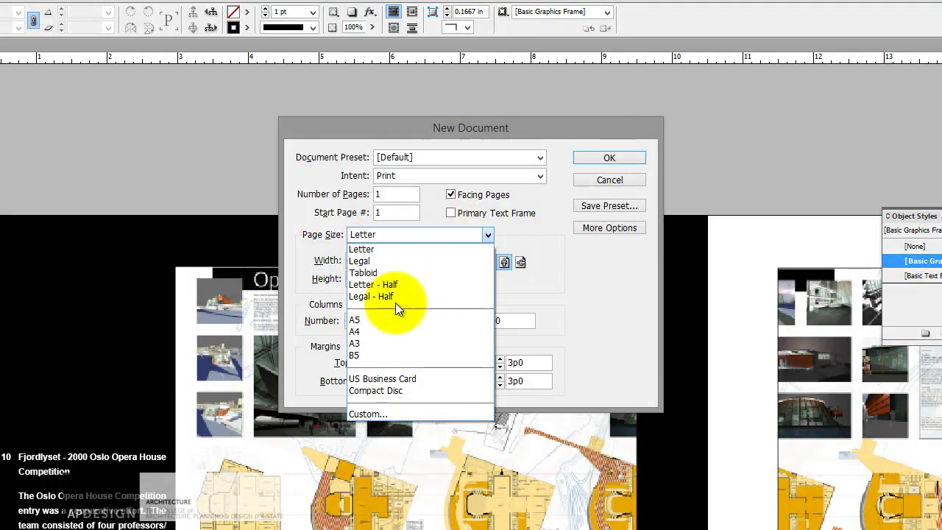
pyautogui.click(530, 248)
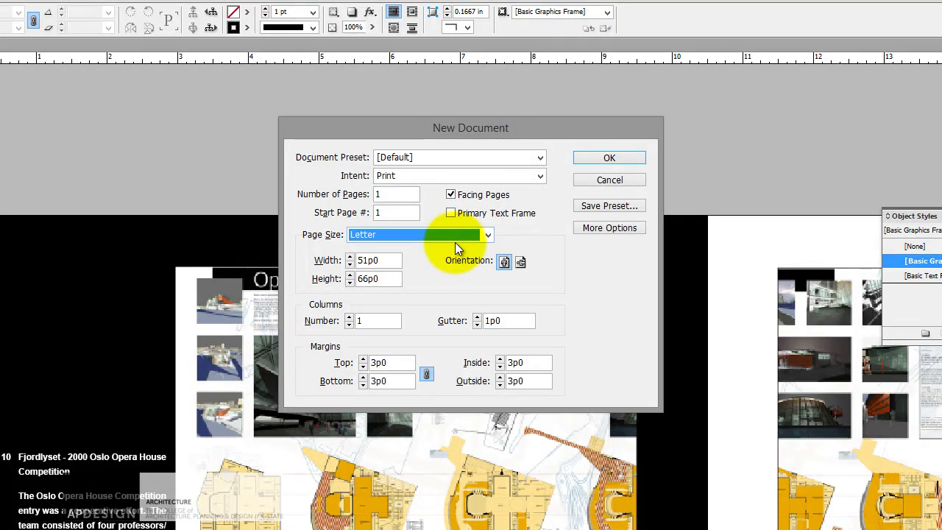
pyautogui.click(484, 235)
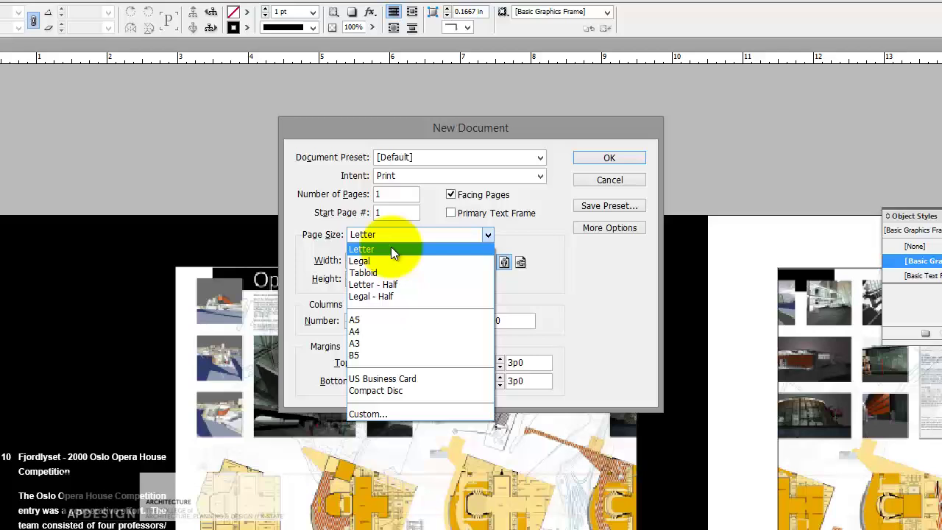
pyautogui.click(516, 243)
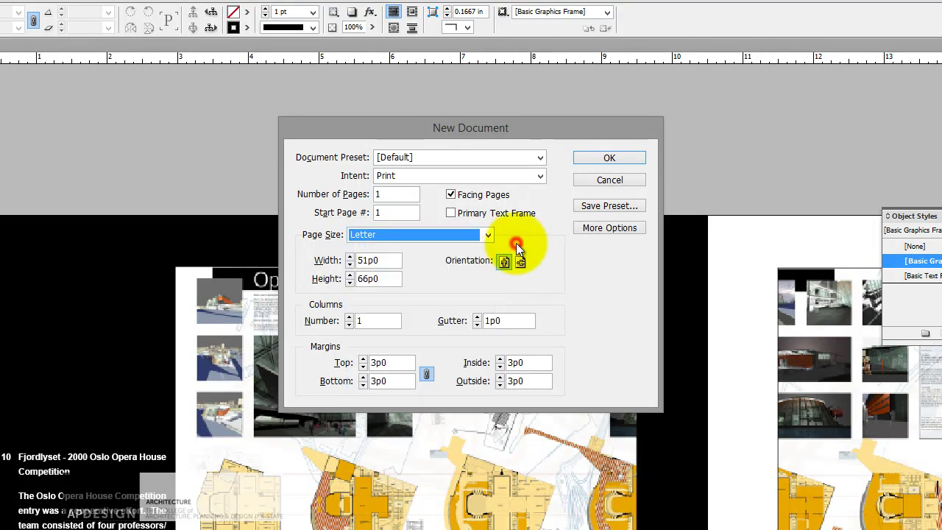
# Set the page to 9 x 7 in (54p0 x 42p0), 10 pages, 4 columns, 0p6 gutter
pyautogui.doubleClick(383, 261)
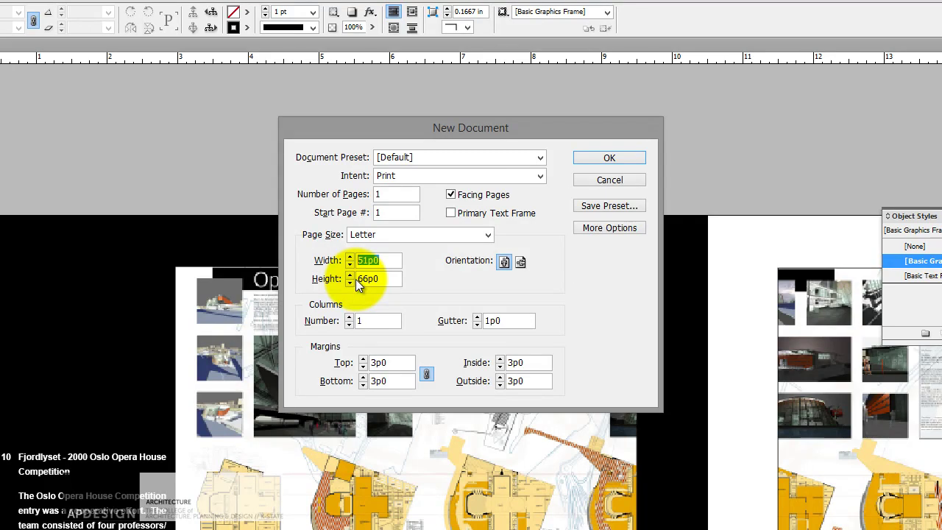
pyautogui.write('9')
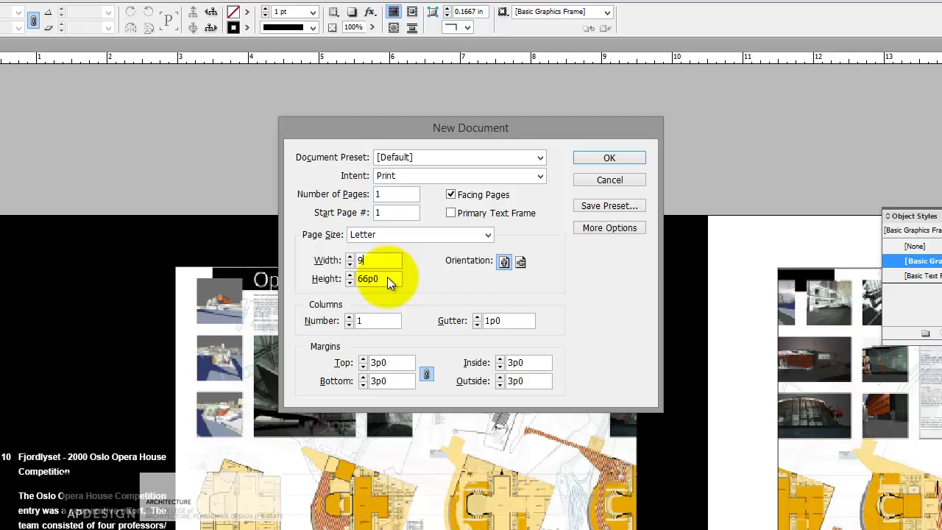
pyautogui.moveTo(389, 276); pyautogui.dragTo(344, 278)
pyautogui.write('7')
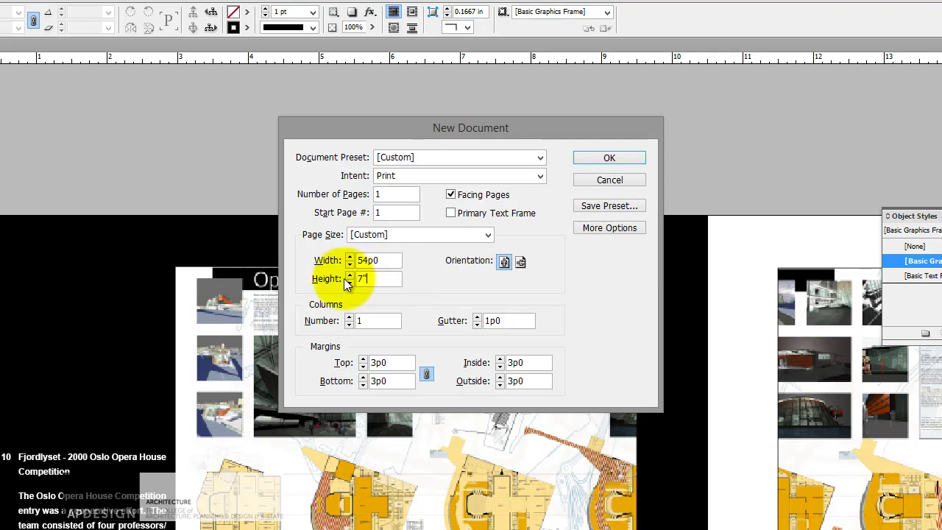
pyautogui.click(390, 259)
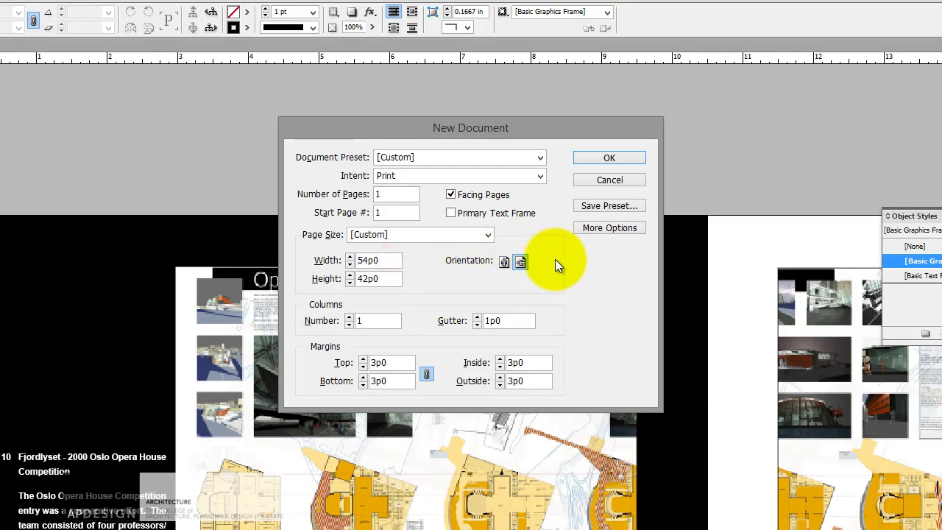
pyautogui.doubleClick(384, 194)
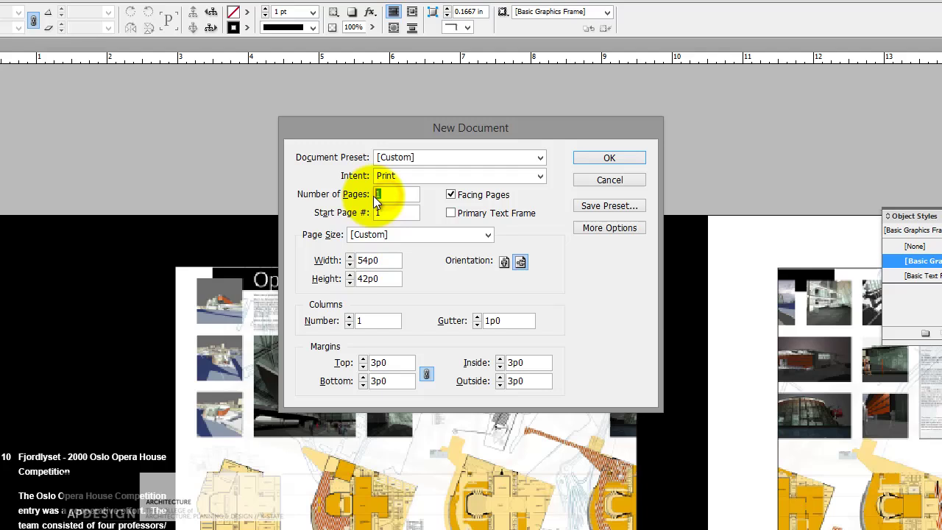
pyautogui.write('10')
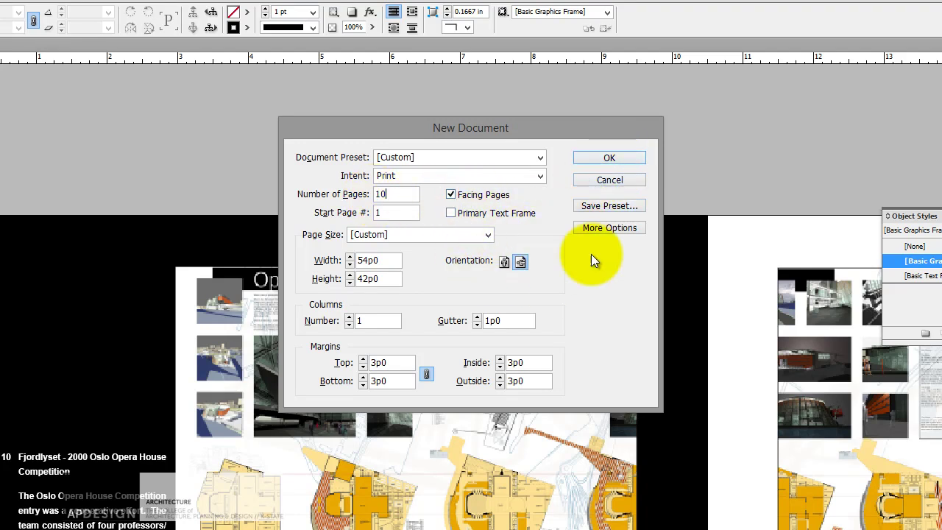
pyautogui.click(350, 317)
pyautogui.click(350, 318)
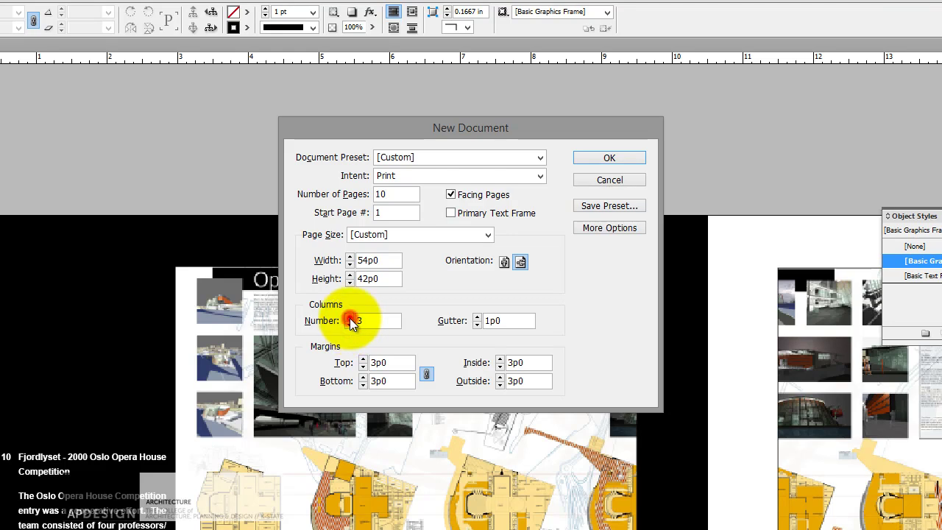
pyautogui.click(350, 317)
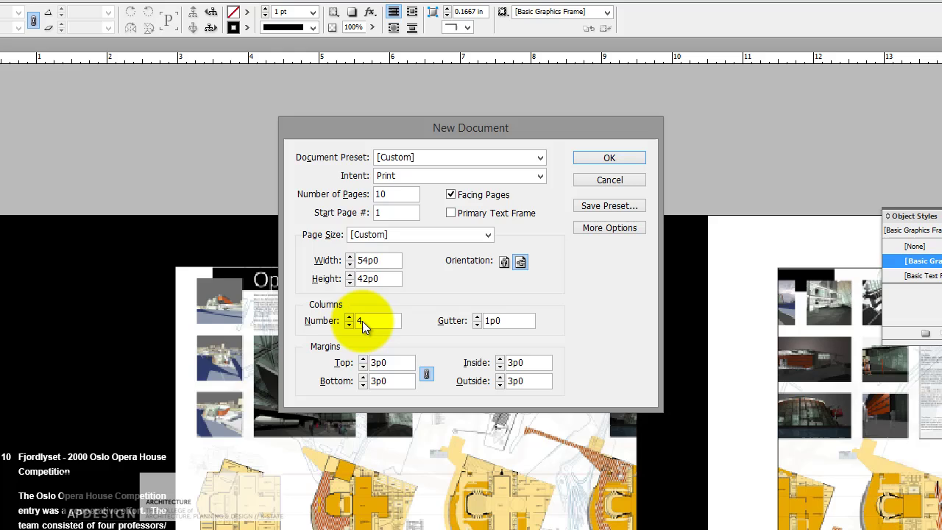
pyautogui.click(477, 325)
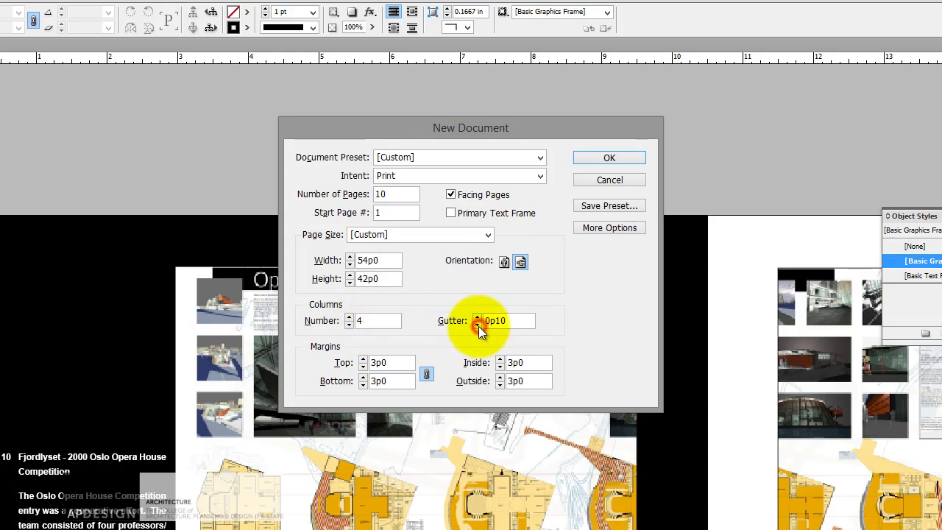
pyautogui.click(478, 326)
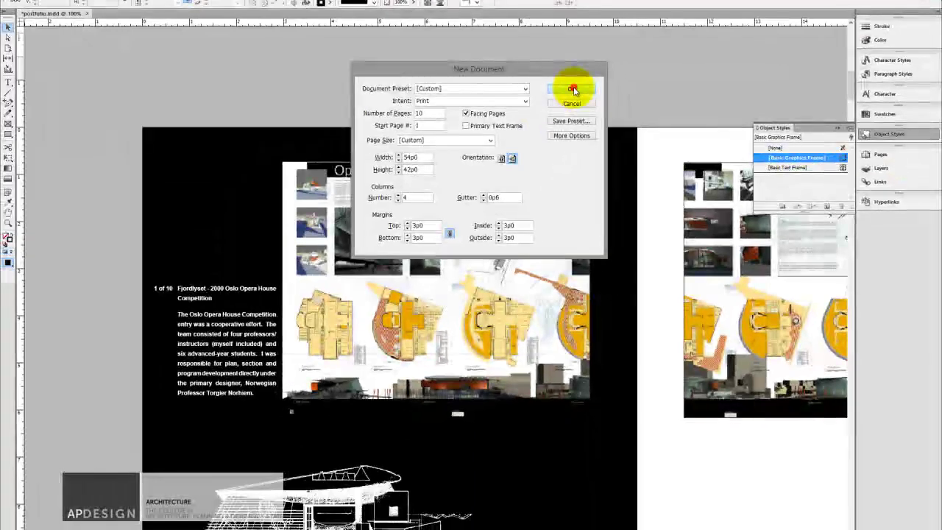
# Create the new 10-page landscape document and scroll around its first page
pyautogui.click(597, 135)
pyautogui.scroll(-3, 478, 168)
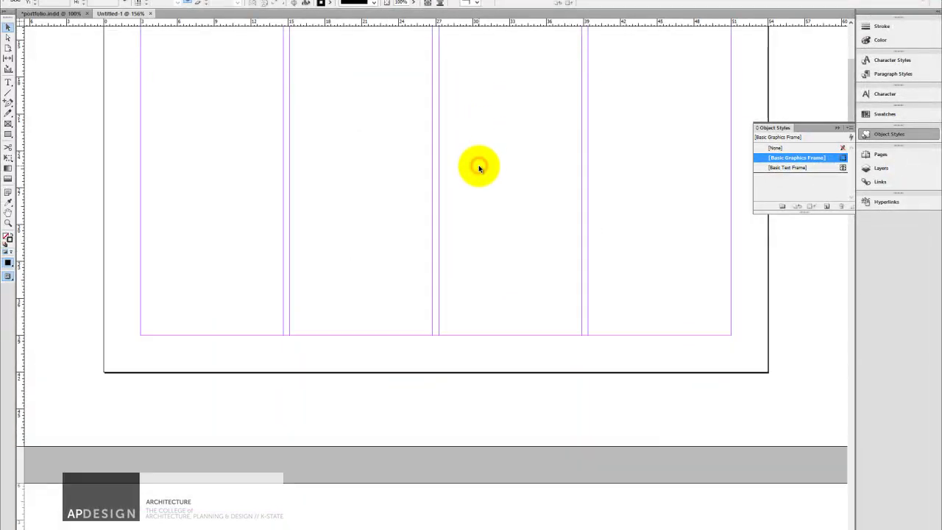
pyautogui.scroll(5, 478, 168)
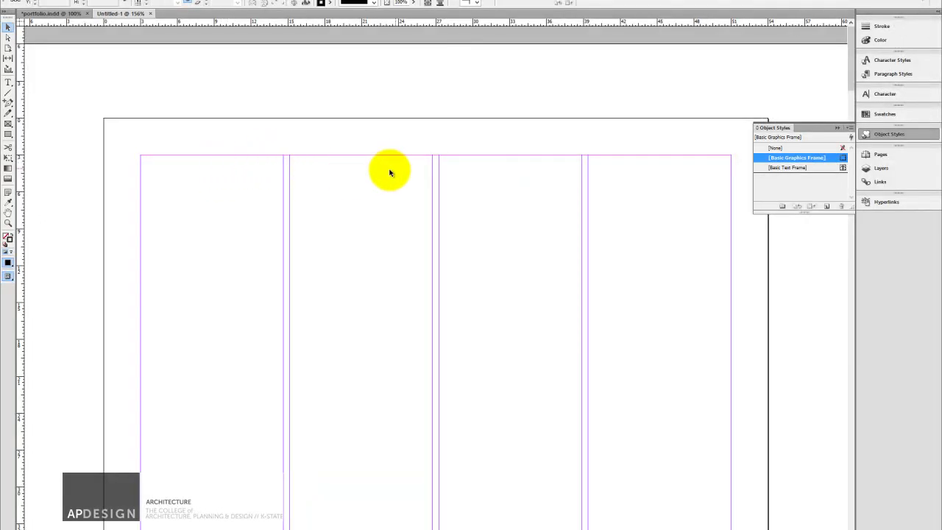
pyautogui.scroll(-3, 567, 184)
pyautogui.scroll(5, 565, 184)
pyautogui.scroll(-2, 566, 183)
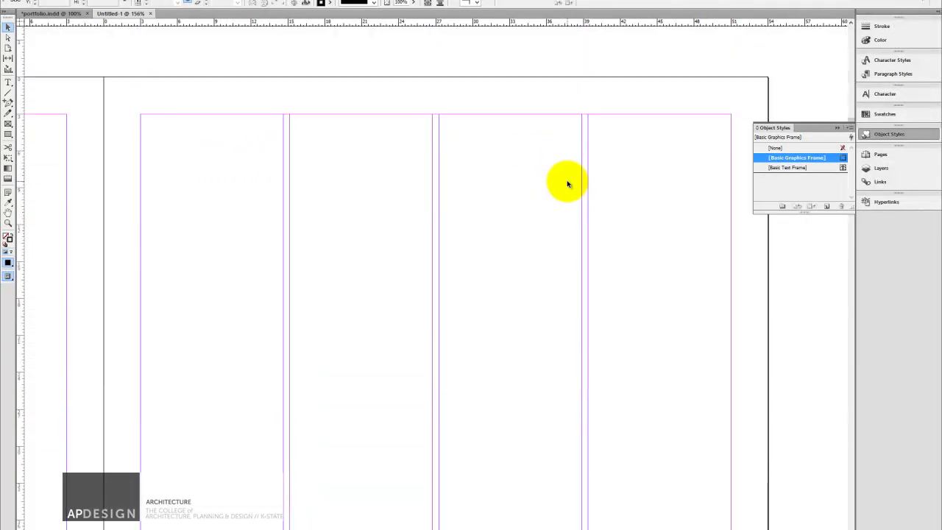
pyautogui.scroll(3, 565, 183)
pyautogui.scroll(-6, 526, 162)
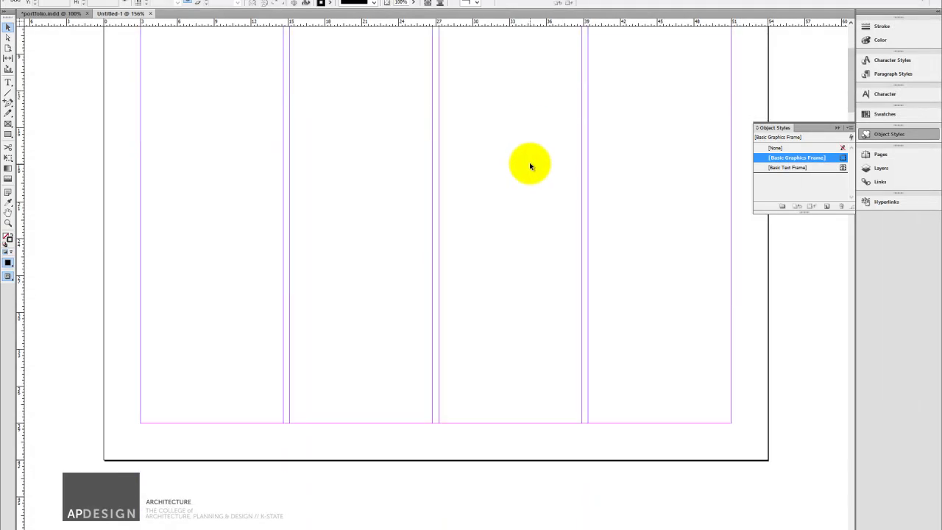
pyautogui.scroll(1, 511, 185)
pyautogui.hscroll(-3, 514, 190)
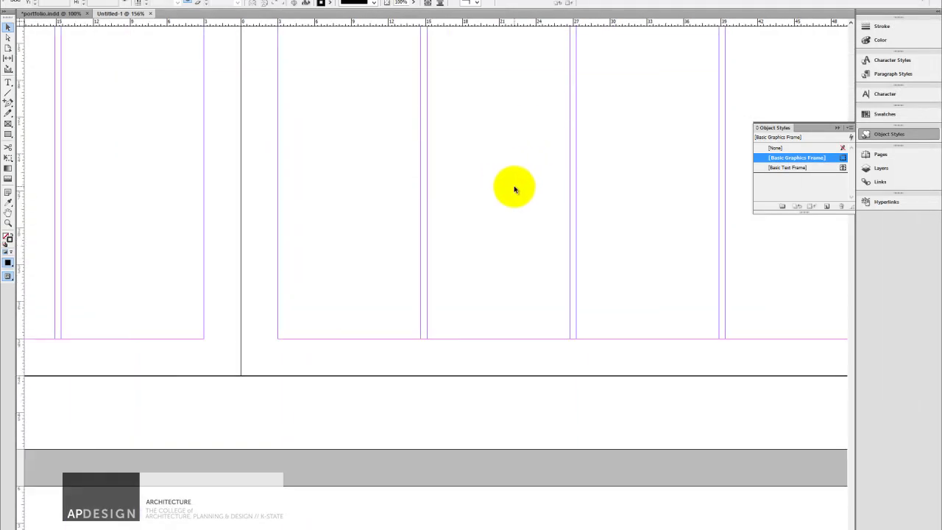
# Fit the page with Ctrl+0, zoom out to 75%, and scroll through the four-column spreads
pyautogui.hotkey('ctrl', '0')
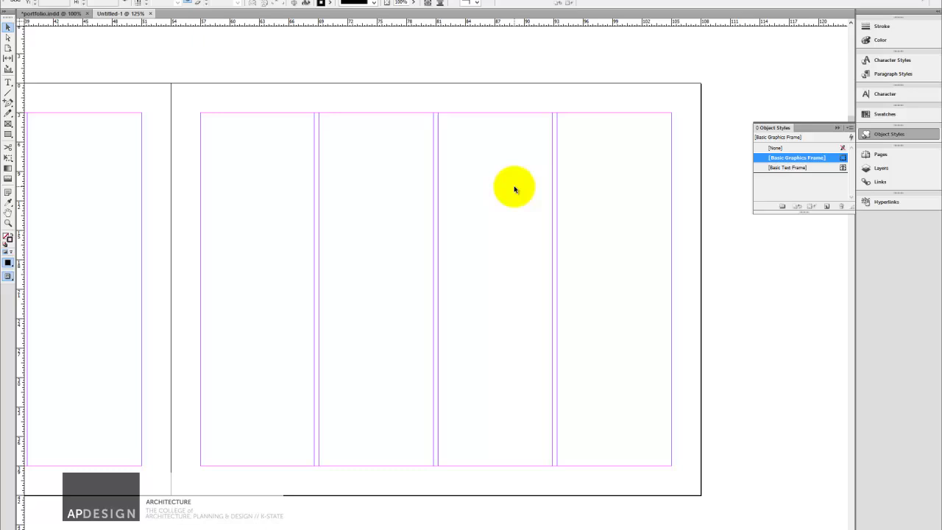
pyautogui.hotkey('ctrl', '-')
pyautogui.hotkey('ctrl', '-')
pyautogui.scroll(3, 515, 190)
pyautogui.scroll(-2, 515, 190)
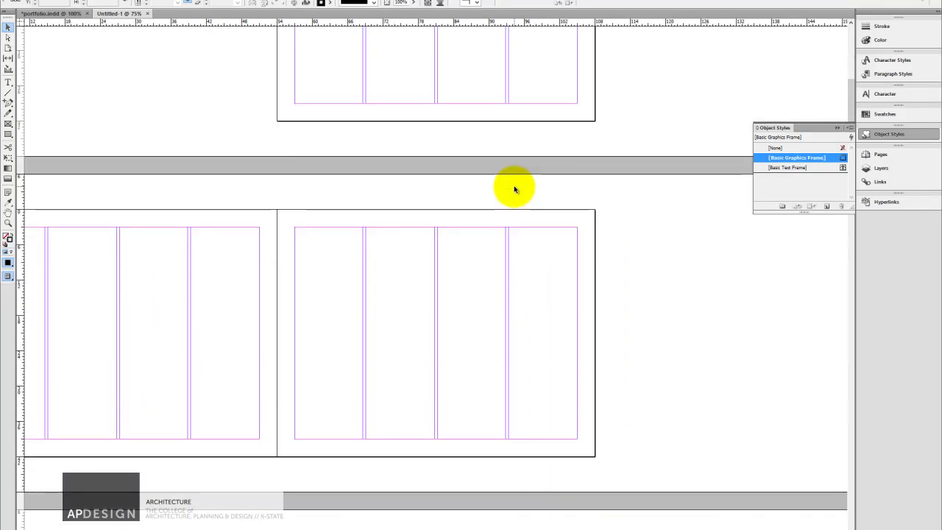
pyautogui.hscroll(-3, 515, 190)
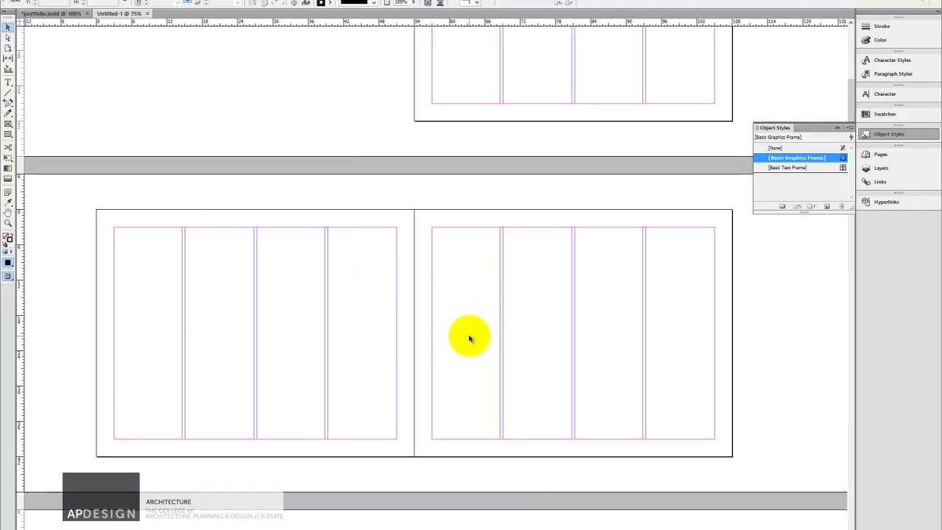
pyautogui.scroll(-3, 465, 305)
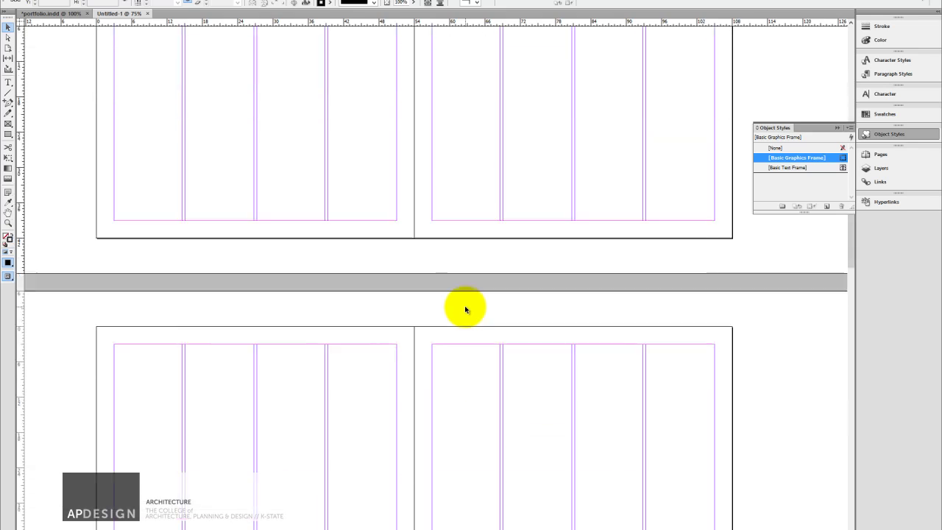
pyautogui.scroll(3, 465, 305)
pyautogui.scroll(-2, 465, 305)
pyautogui.scroll(1, 465, 309)
pyautogui.scroll(-6, 465, 309)
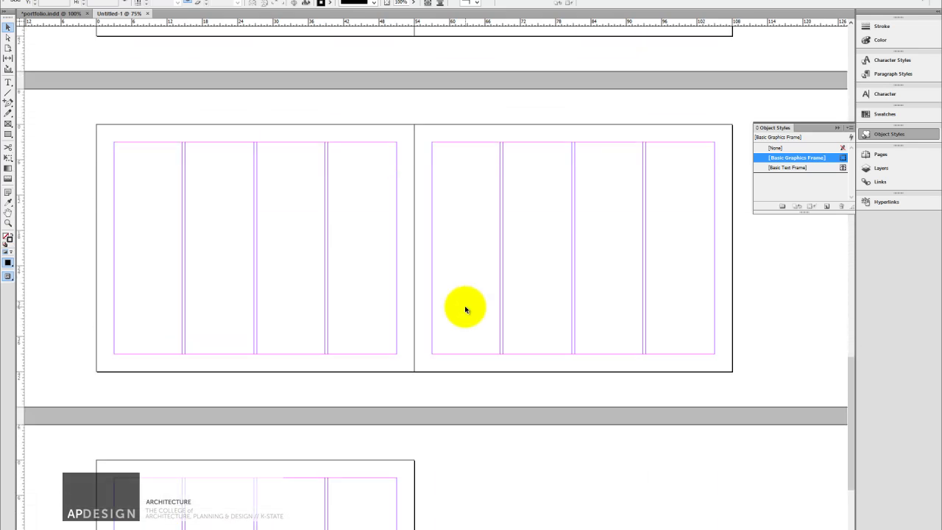
pyautogui.scroll(1, 343, 331)
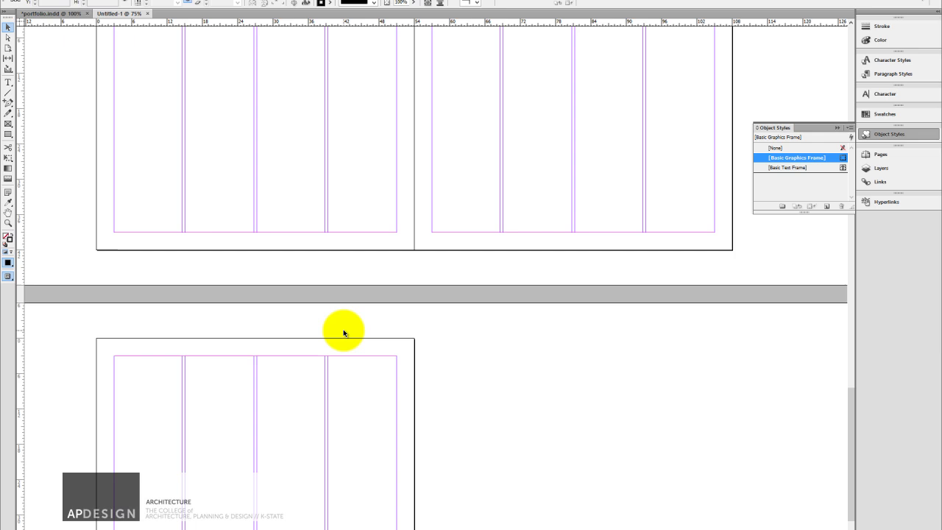
pyautogui.scroll(-1, 343, 330)
pyautogui.scroll(6, 339, 333)
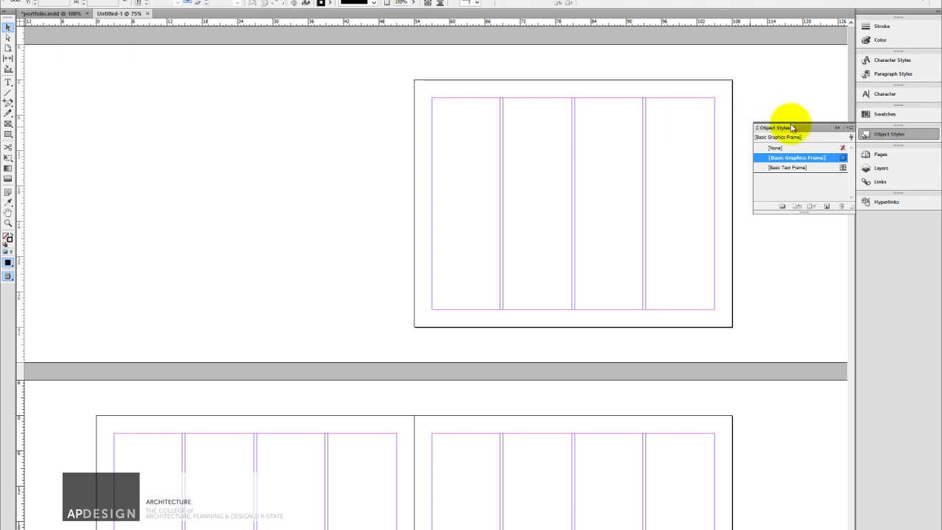
# Open the Pages panel, then switch the workspace to [Book] and back to [Essentials]
pyautogui.click(886, 156)
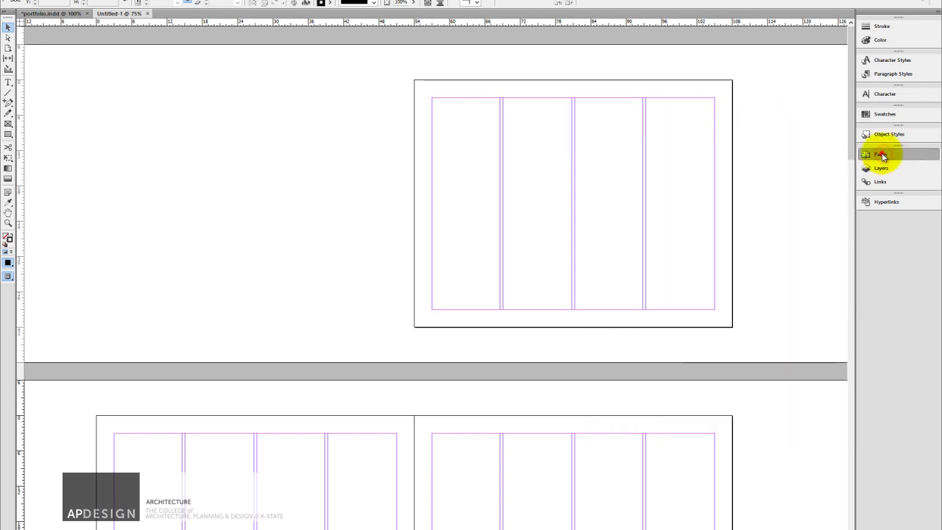
pyautogui.click(825, 179)
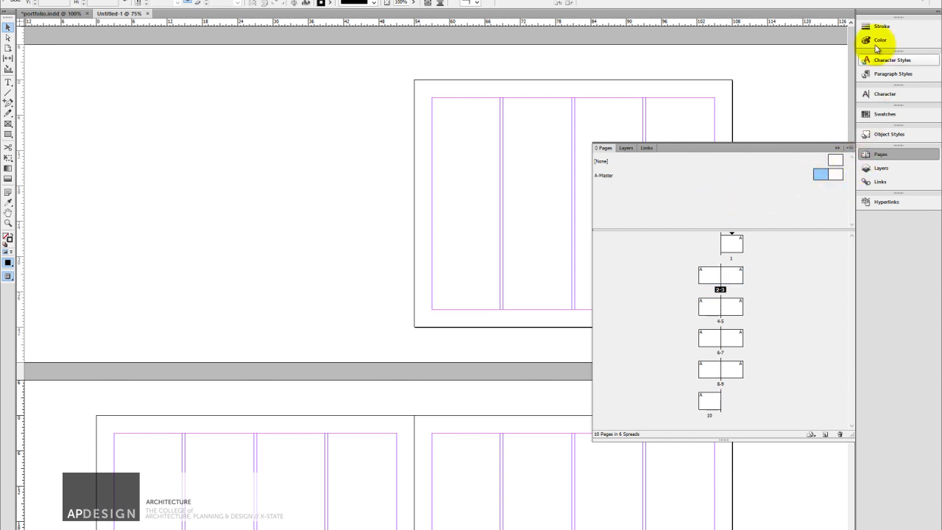
pyautogui.click(190, 1)
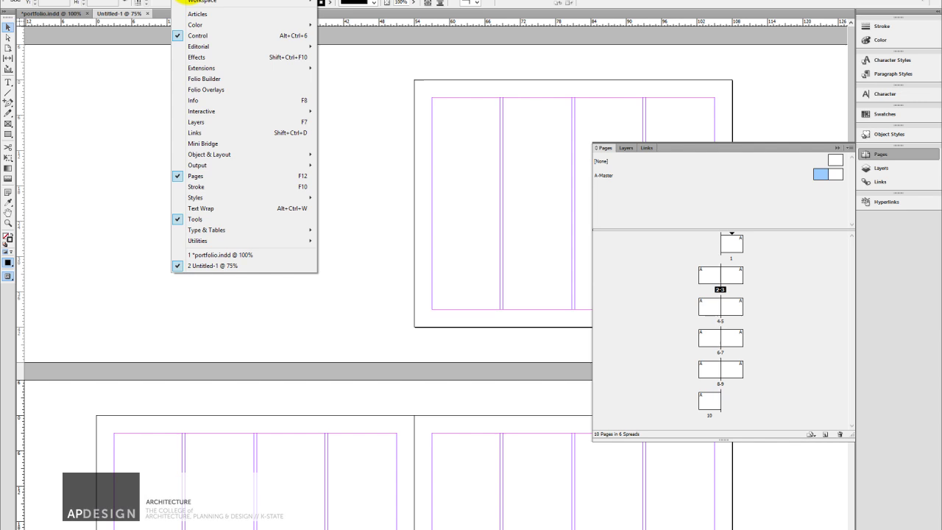
pyautogui.moveTo(203, 2)
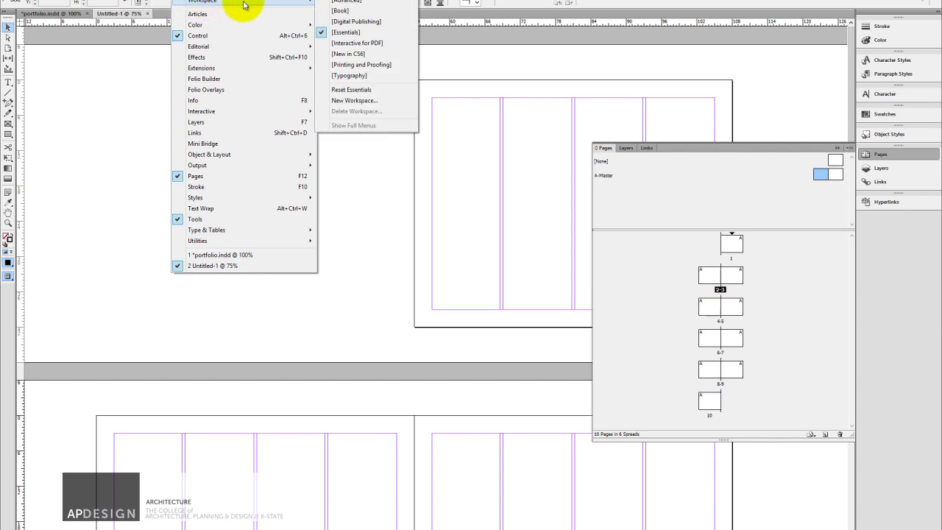
pyautogui.click(339, 11)
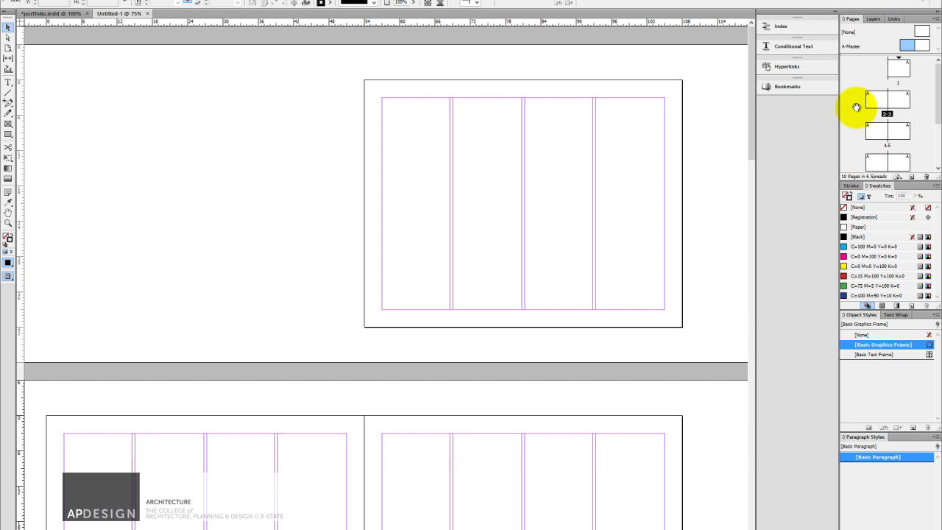
pyautogui.click(187, 0)
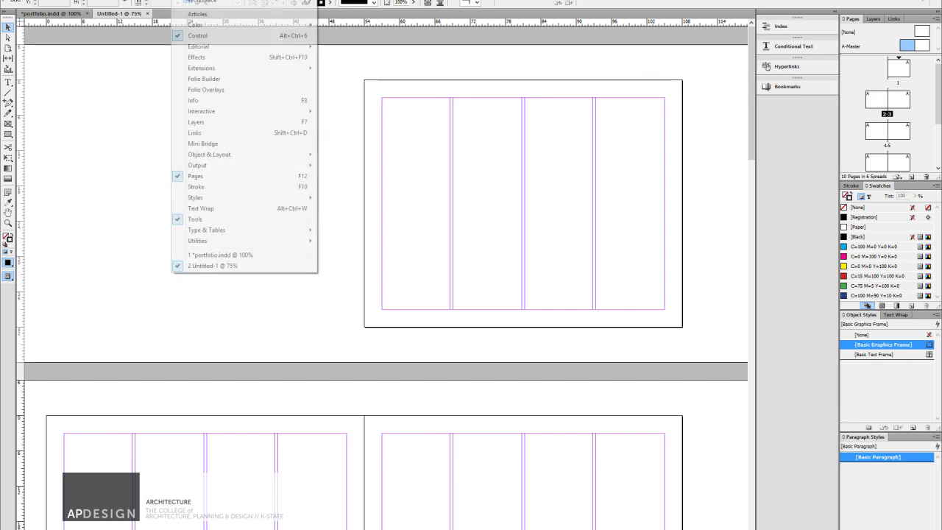
pyautogui.moveTo(218, 2)
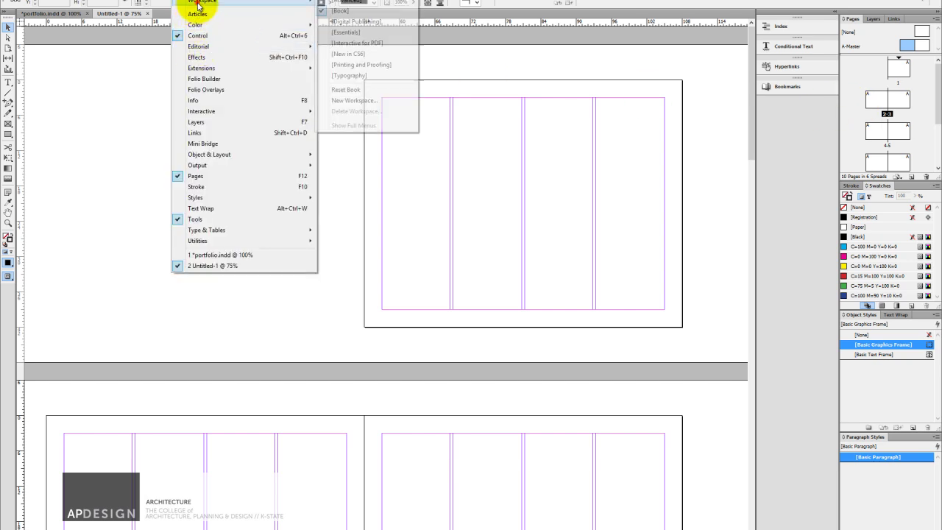
pyautogui.click(357, 31)
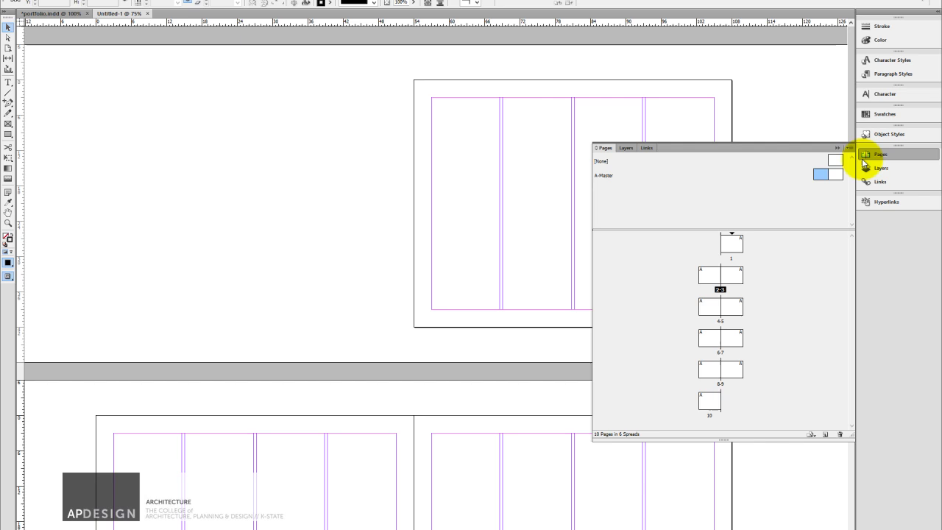
# Make page 1 active in the Pages panel and drag the A-Master onto the page thumbnails
pyautogui.click(839, 149)
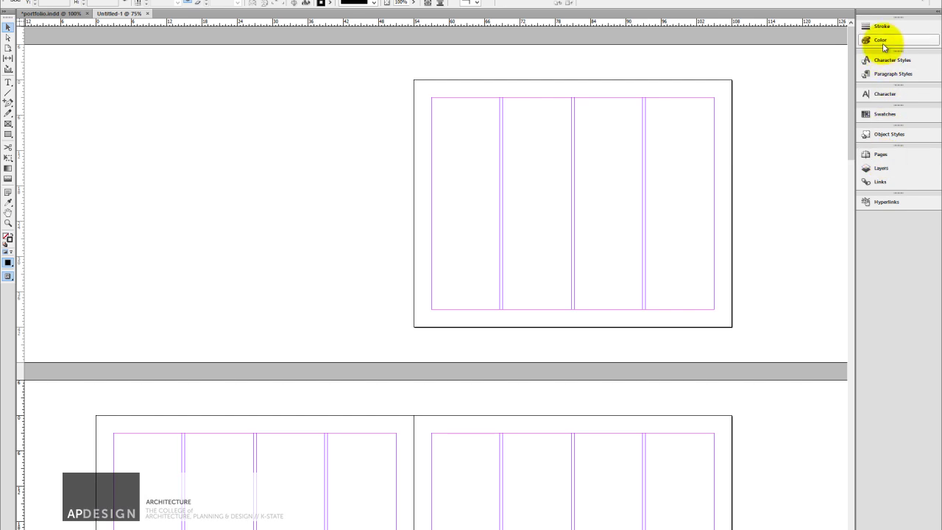
pyautogui.click(881, 156)
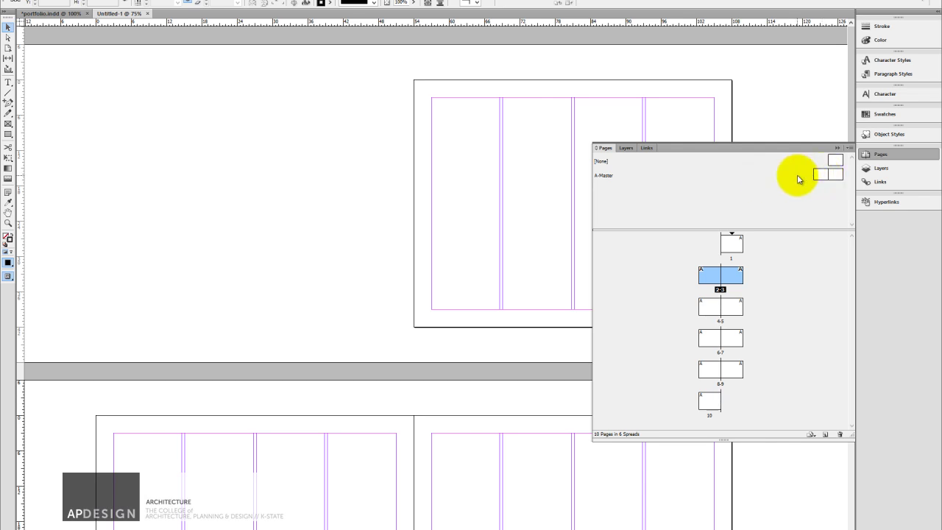
pyautogui.click(736, 106)
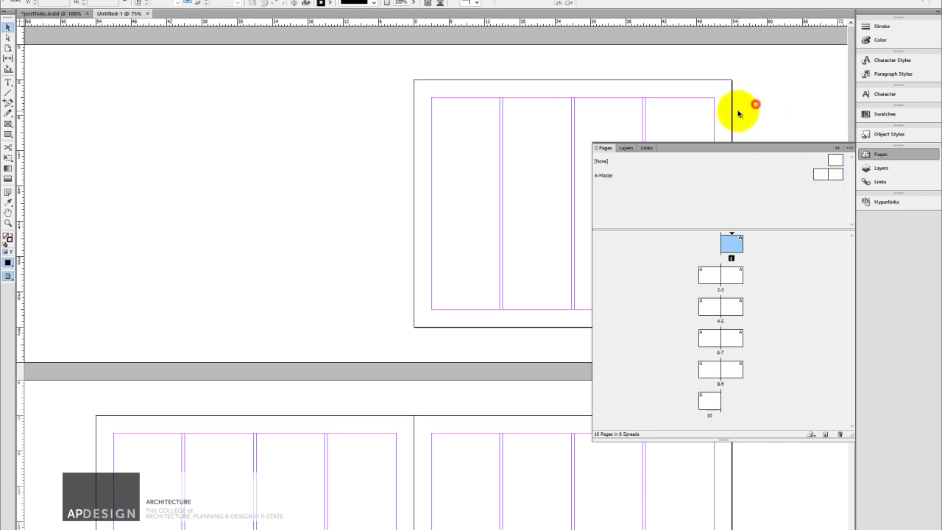
pyautogui.click(838, 149)
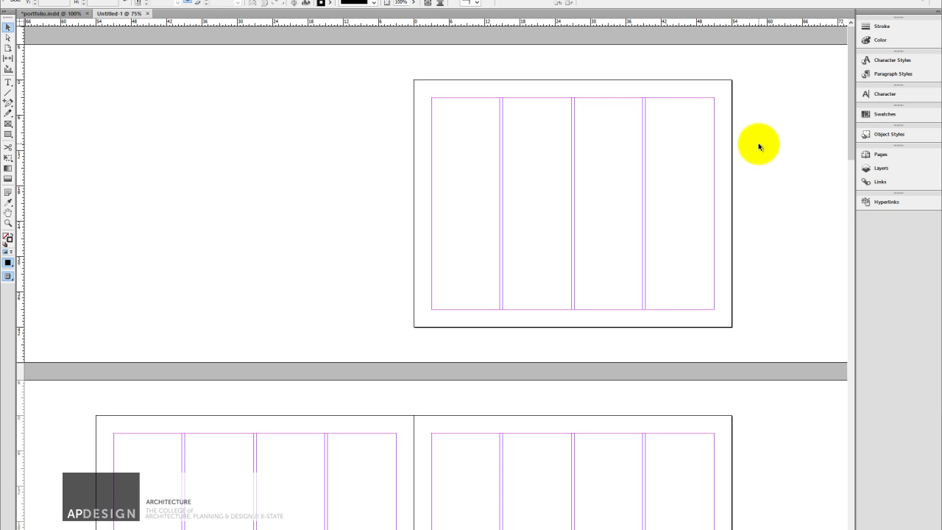
pyautogui.click(883, 154)
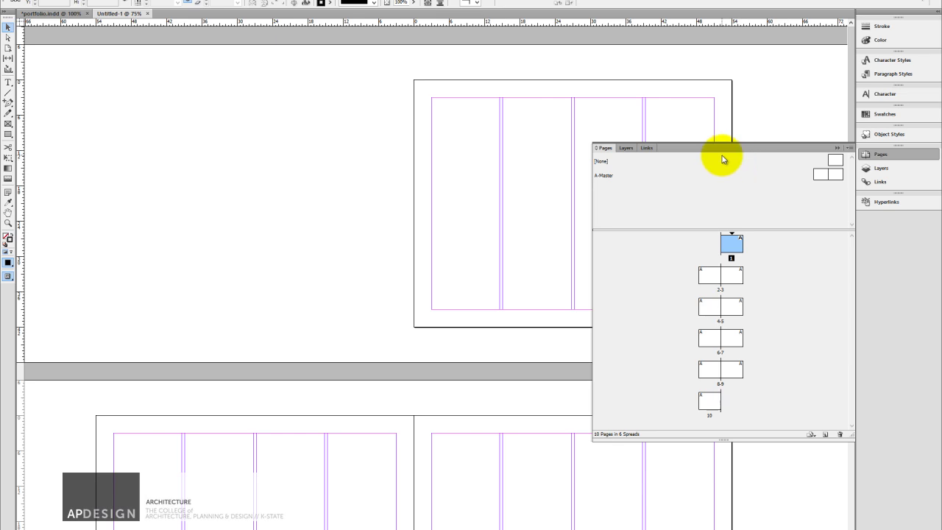
pyautogui.click(821, 175)
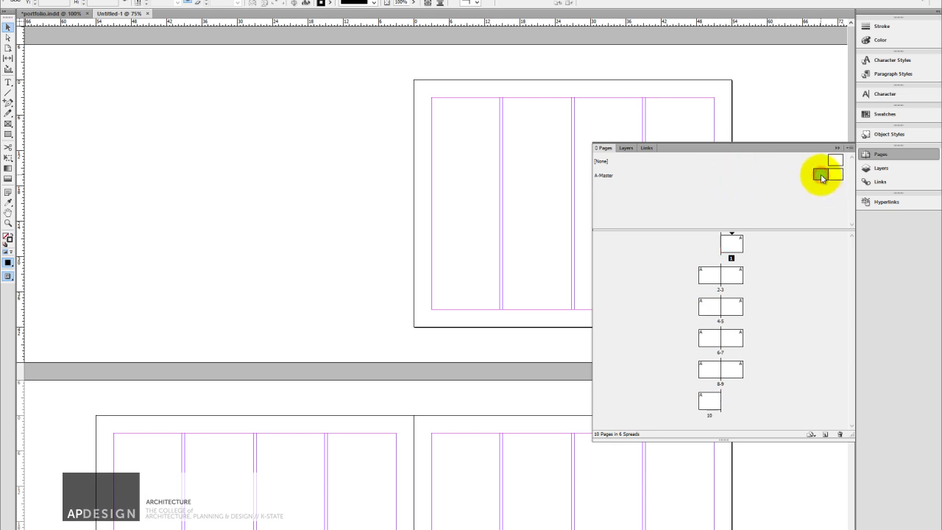
pyautogui.moveTo(821, 178)
pyautogui.mouseDown()
pyautogui.moveTo(731, 254)
pyautogui.moveTo(726, 248)
pyautogui.moveTo(731, 317)
pyautogui.moveTo(730, 248)
pyautogui.moveTo(778, 209)
pyautogui.moveTo(742, 233)
pyautogui.moveTo(727, 255)
pyautogui.moveTo(732, 273)
pyautogui.moveTo(826, 181)
pyautogui.mouseUp()
# Draw horizontal rules along the bottom and top margins of the left A-Master page
pyautogui.moveTo(822, 179); pyautogui.dragTo(823, 179)
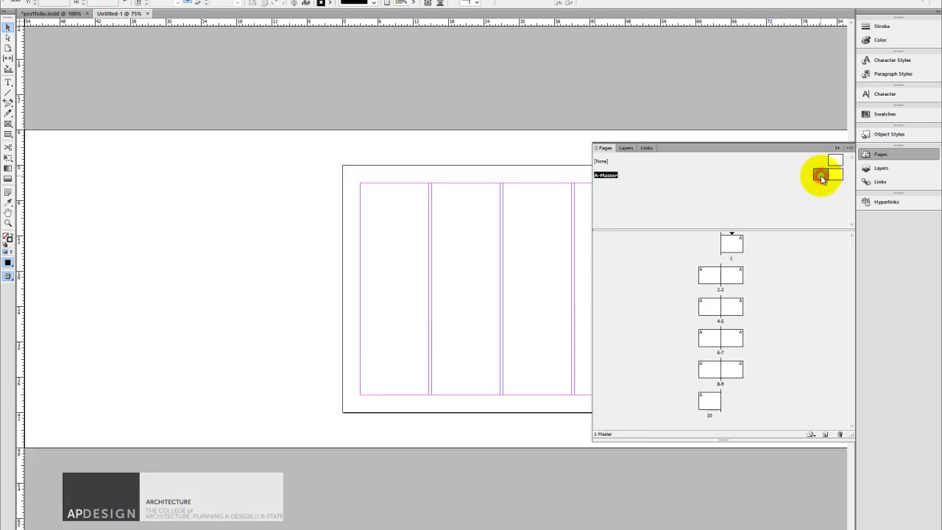
pyautogui.click(541, 123)
pyautogui.click(9, 133)
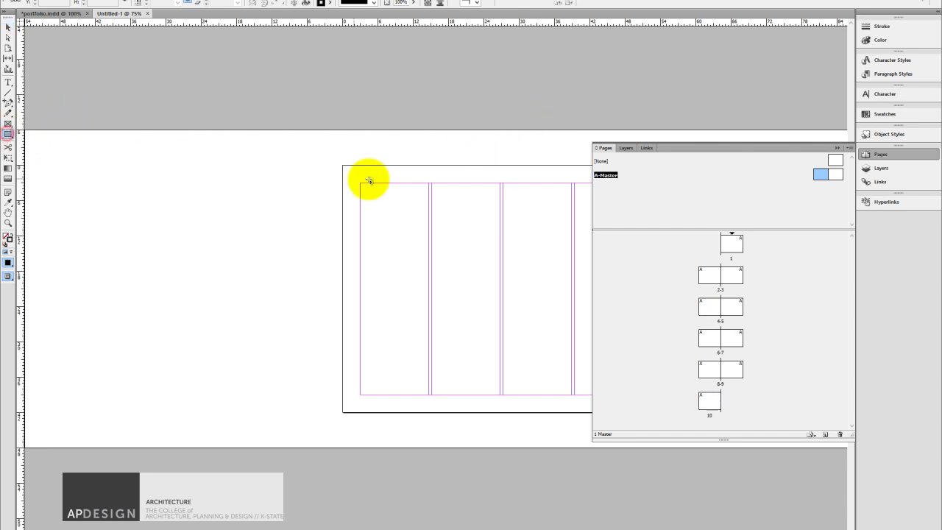
pyautogui.click(837, 148)
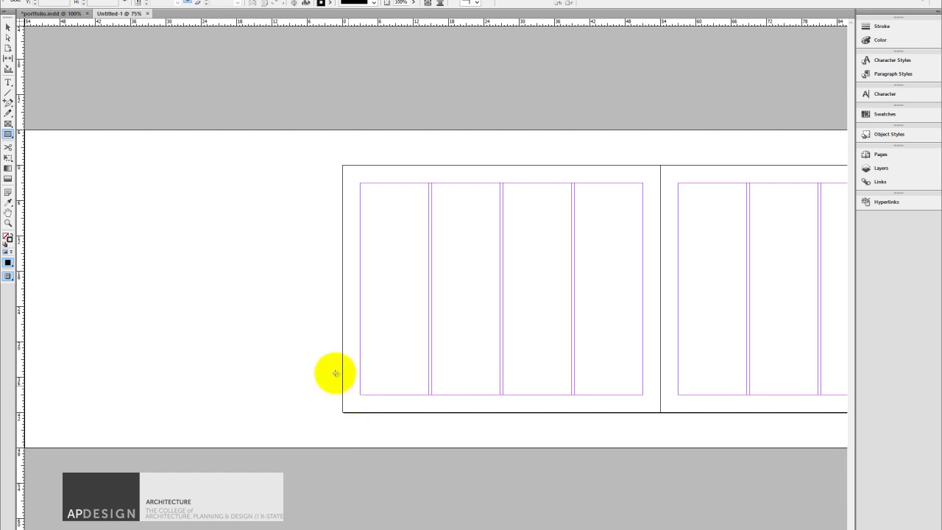
pyautogui.click(7, 94)
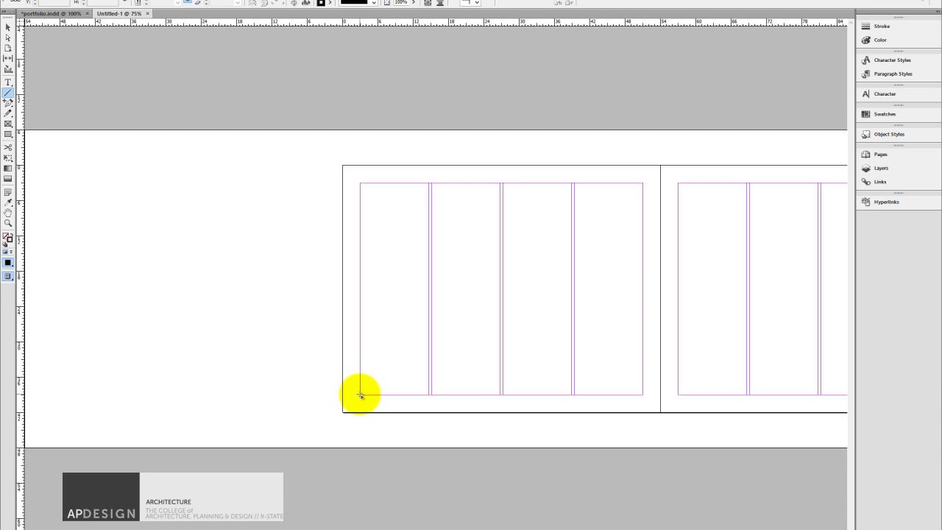
pyautogui.moveTo(360, 395)
pyautogui.mouseDown()
pyautogui.moveTo(694, 400)
pyautogui.moveTo(643, 394)
pyautogui.mouseUp()
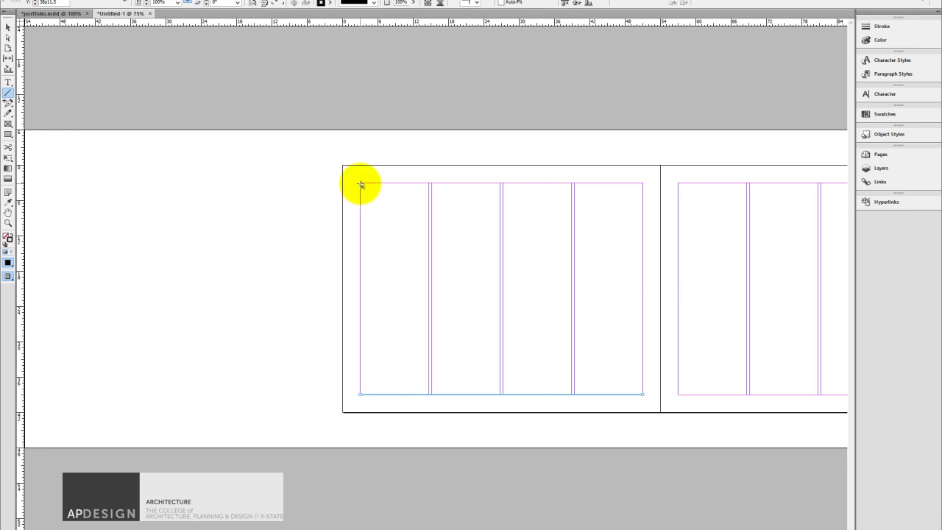
pyautogui.moveTo(360, 183); pyautogui.dragTo(644, 182)
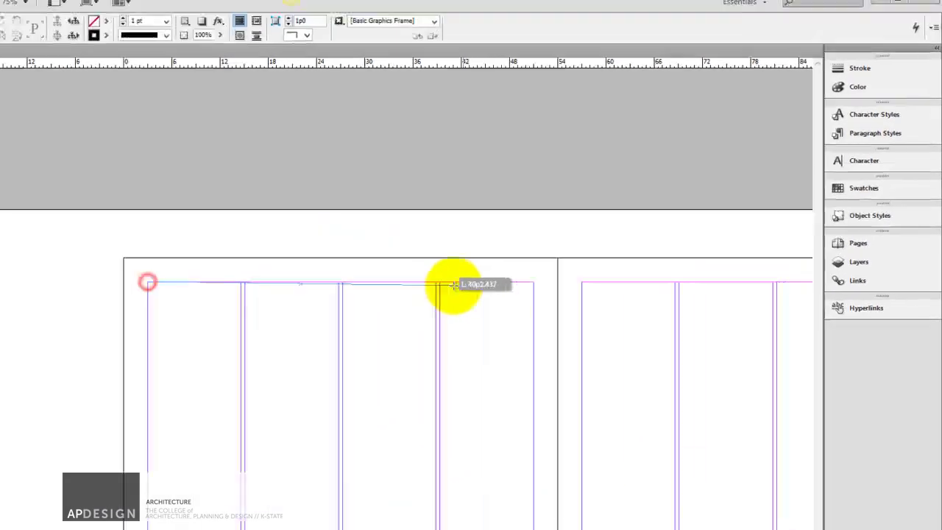
pyautogui.moveTo(491, 316); pyautogui.dragTo(493, 318)
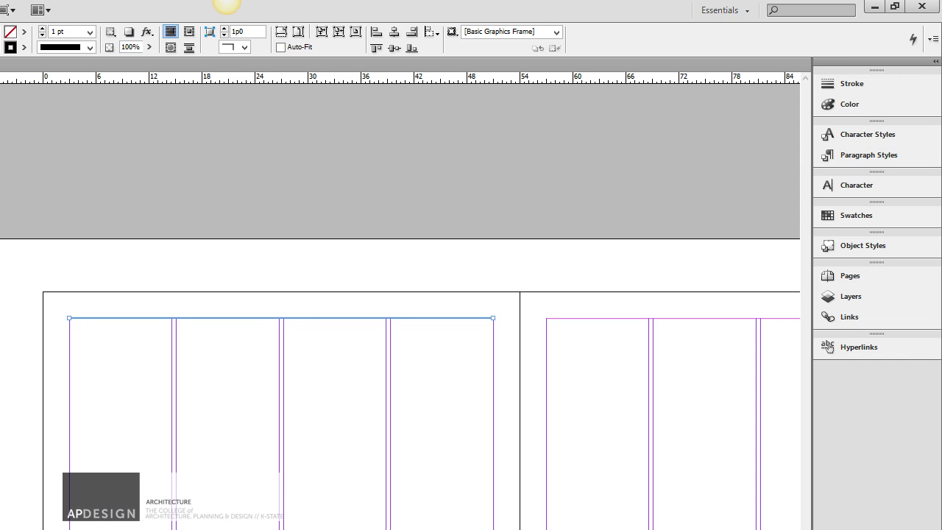
# Give the bottom margin rule a heavier stroke weight from the Control panel dropdown
pyautogui.click(90, 31)
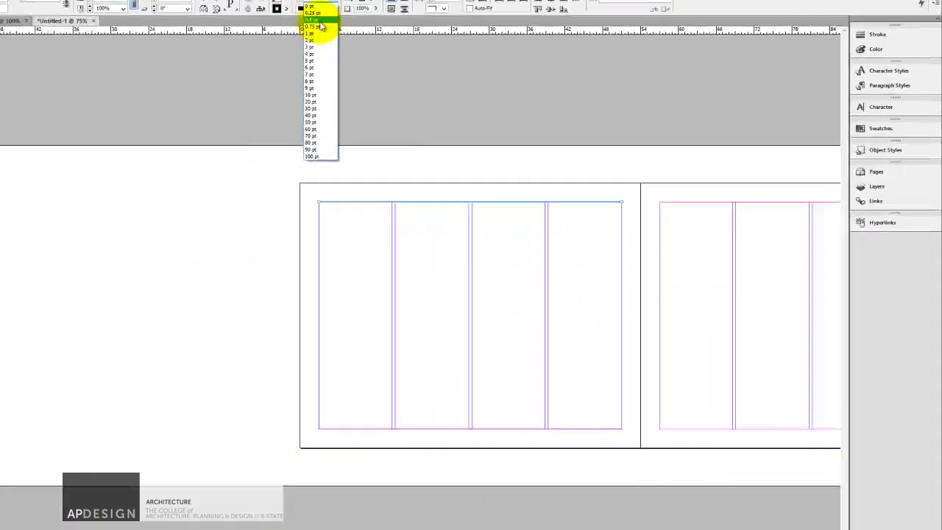
pyautogui.click(76, 44)
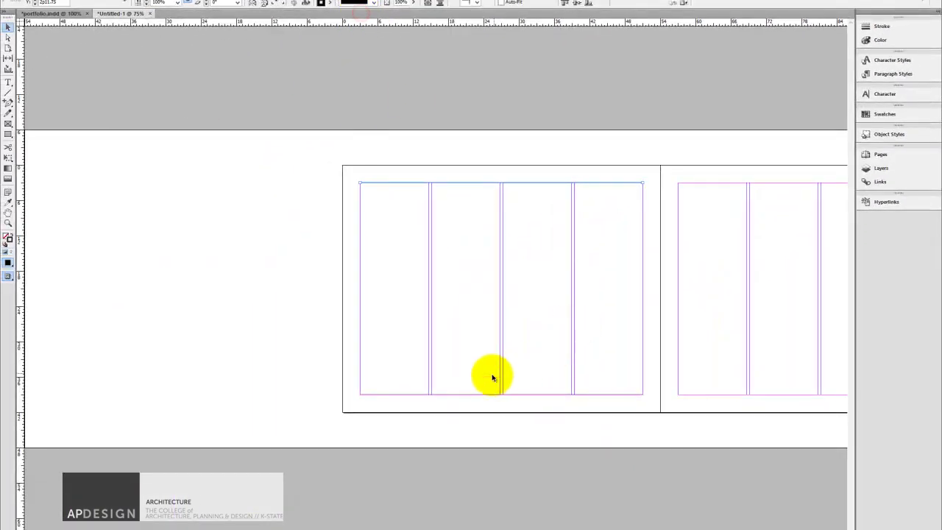
pyautogui.click(480, 397)
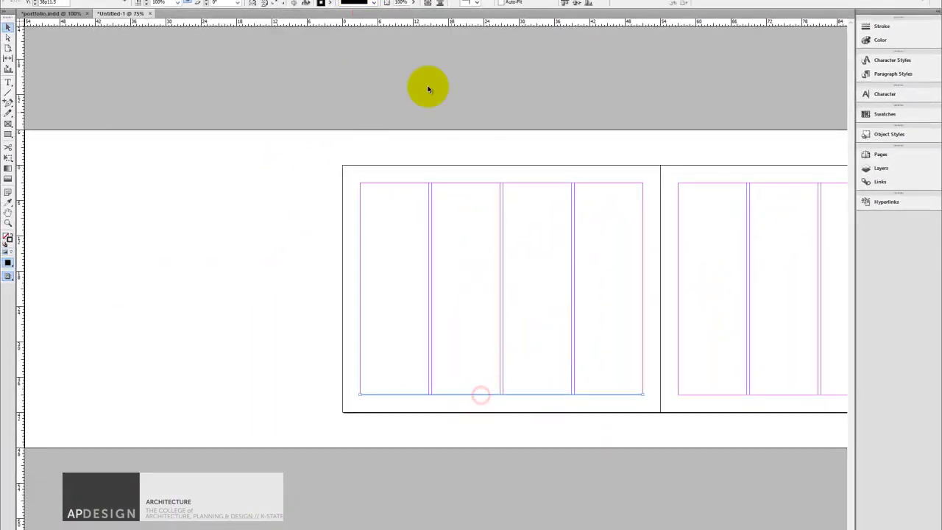
pyautogui.click(374, 3)
pyautogui.click(361, 32)
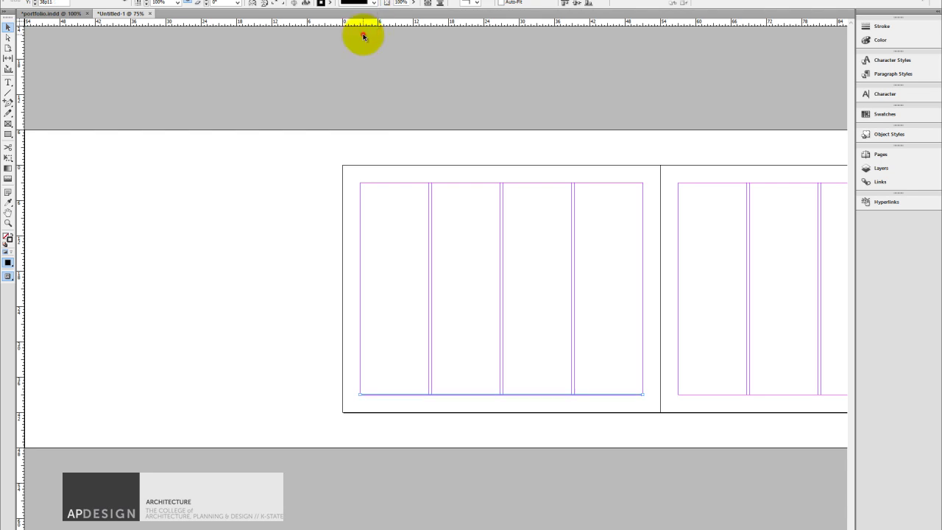
pyautogui.click(445, 96)
pyautogui.hscroll(2, 506, 179)
pyautogui.hscroll(4, 506, 178)
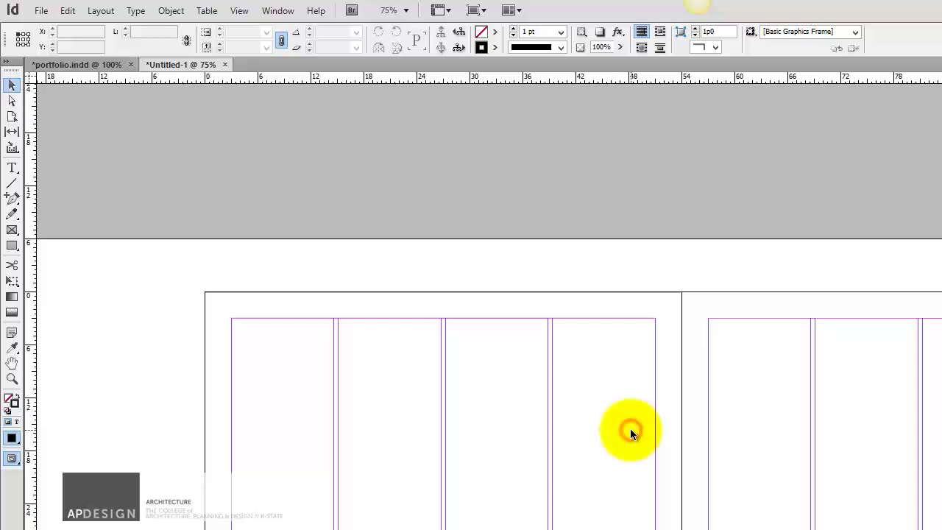
# Toggle Preview mode with W to inspect the top and bottom rules without guides
pyautogui.press('w')
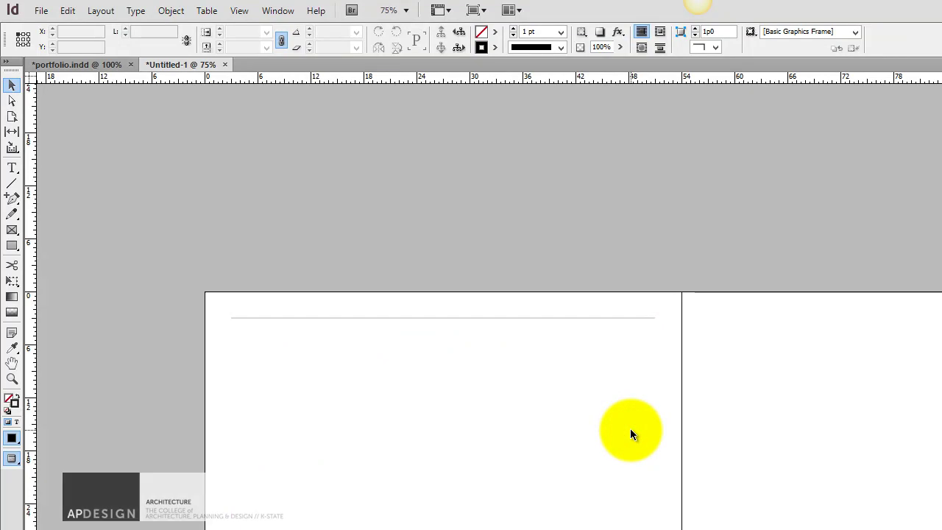
pyautogui.press('w')
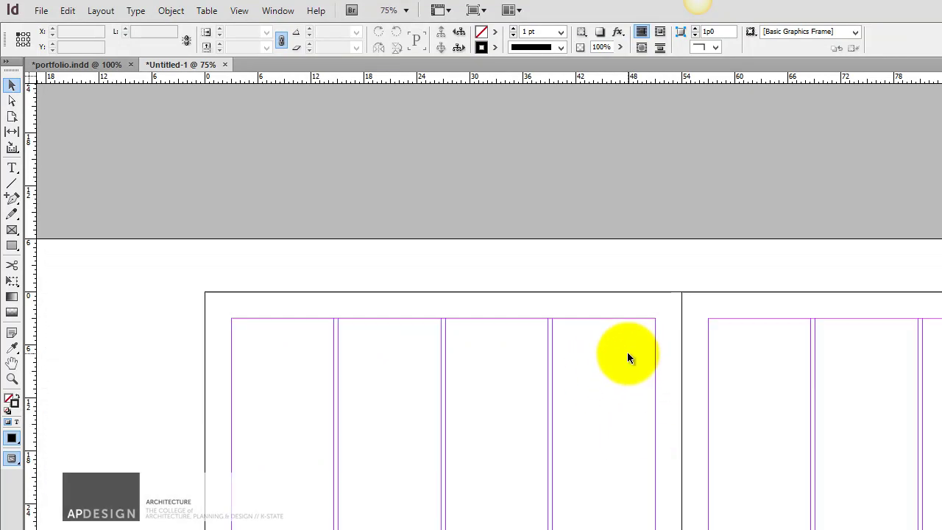
pyautogui.click(7, 170)
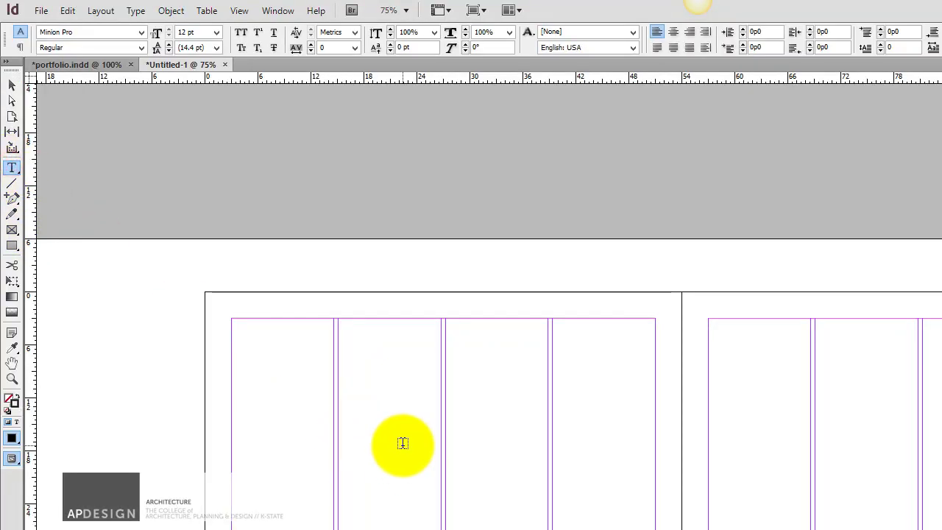
pyautogui.click(11, 85)
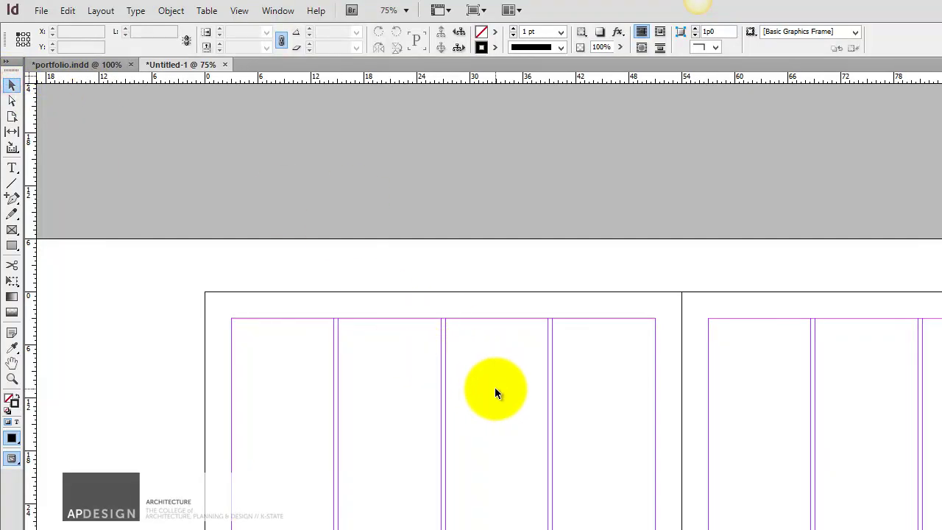
pyautogui.press('w')
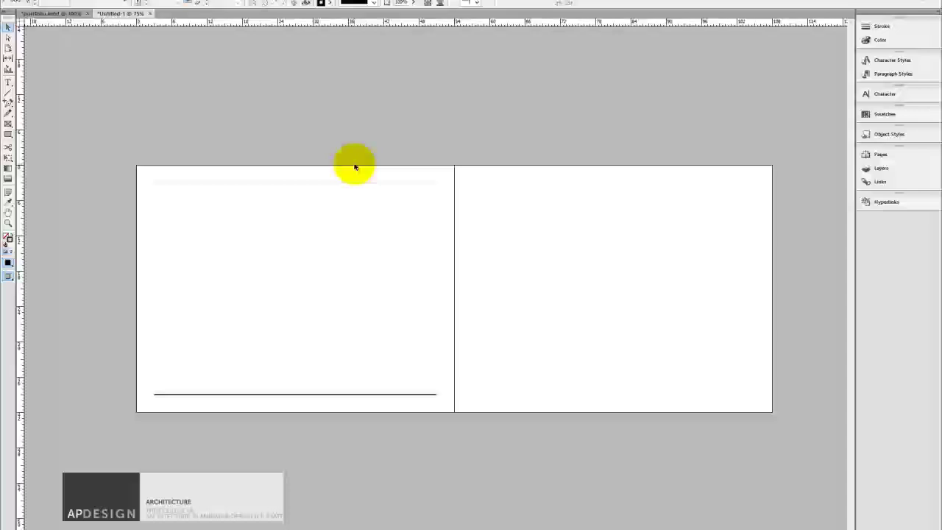
# View spread 2-3 and the following spreads to check the rules, then reopen the A-Master spread
pyautogui.click(500, 209)
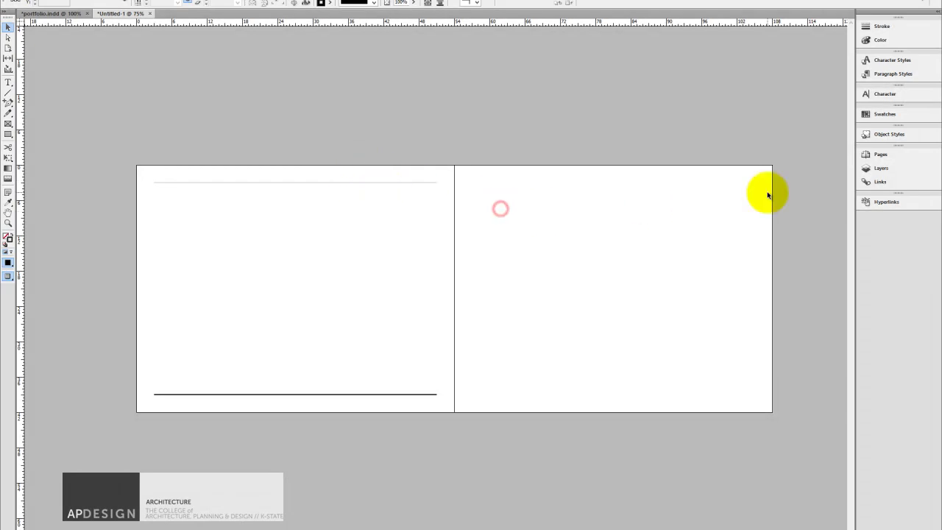
pyautogui.click(878, 155)
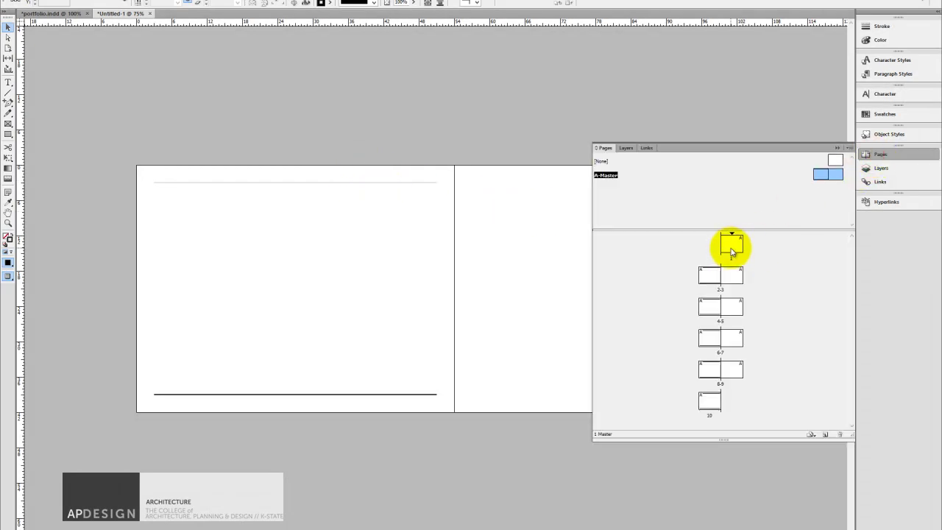
pyautogui.doubleClick(714, 275)
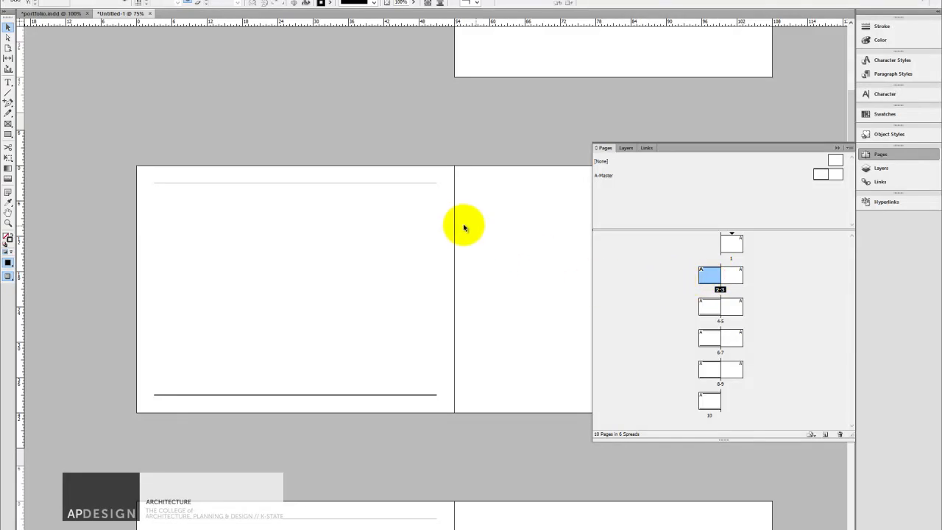
pyautogui.scroll(-6, 431, 224)
pyautogui.scroll(-10, 431, 226)
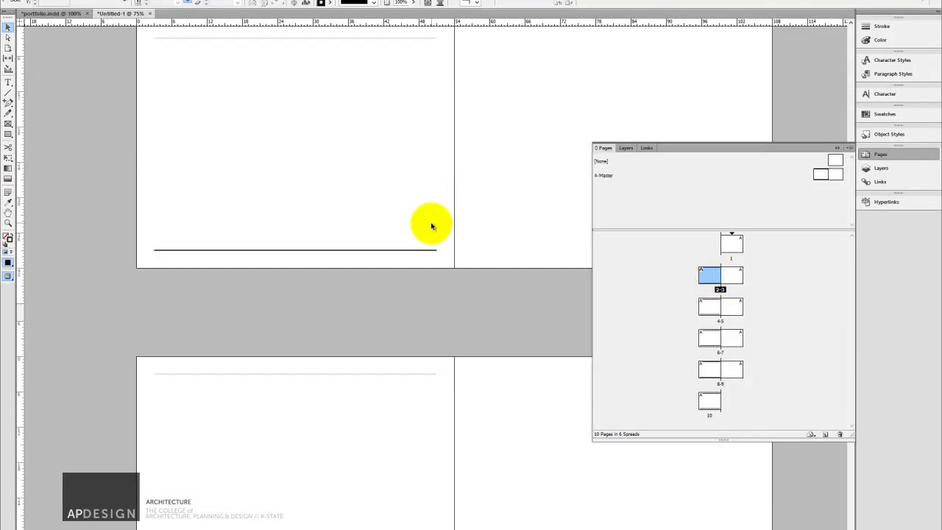
pyautogui.scroll(-15, 432, 226)
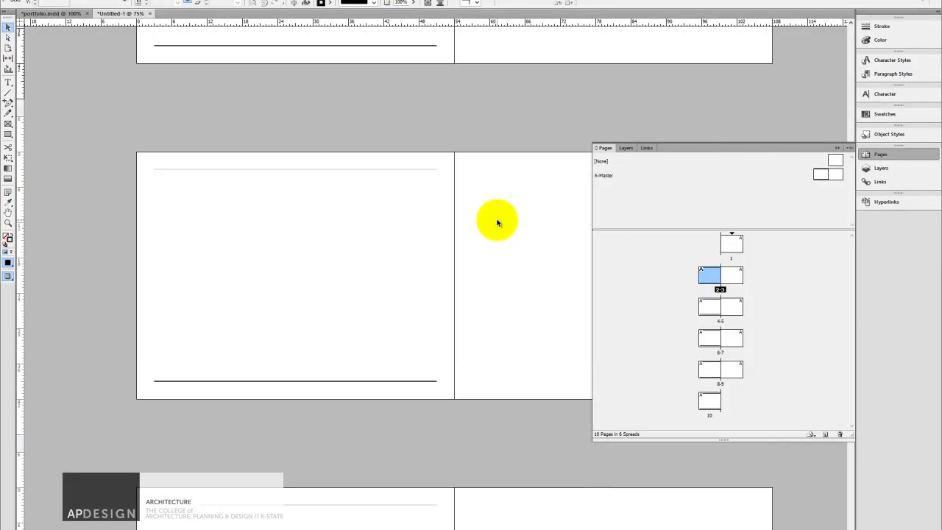
pyautogui.scroll(-3, 497, 223)
pyautogui.doubleClick(834, 176)
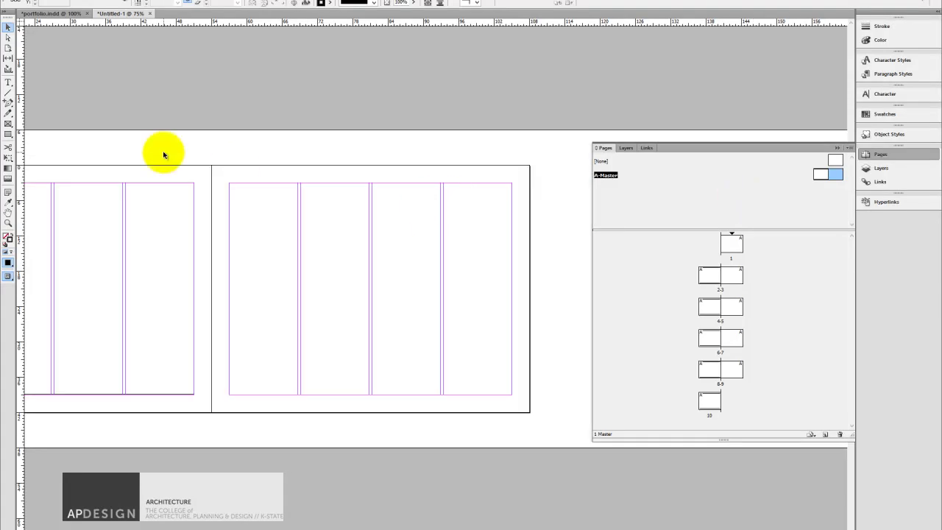
# Draw a vertical rule in the right master page's last-column gutter, then jump to page 1
pyautogui.click(8, 92)
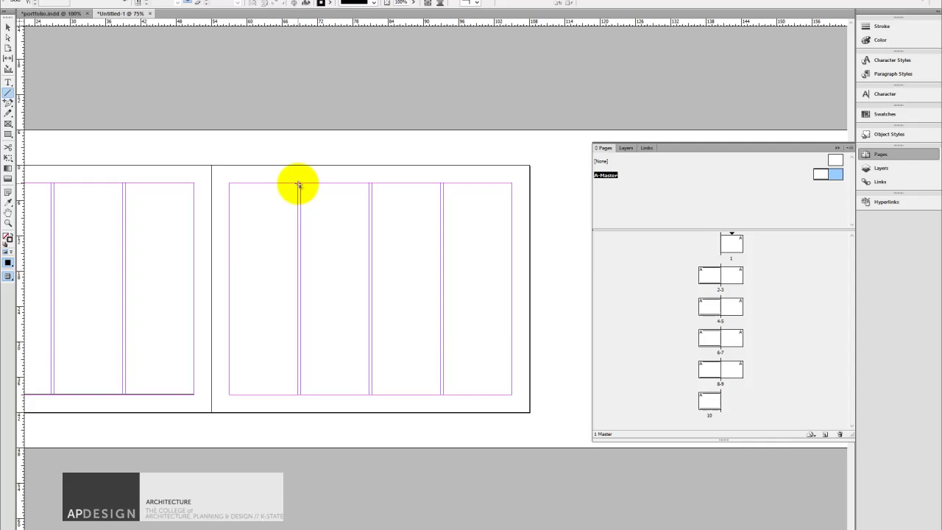
pyautogui.moveTo(298, 184); pyautogui.dragTo(302, 392)
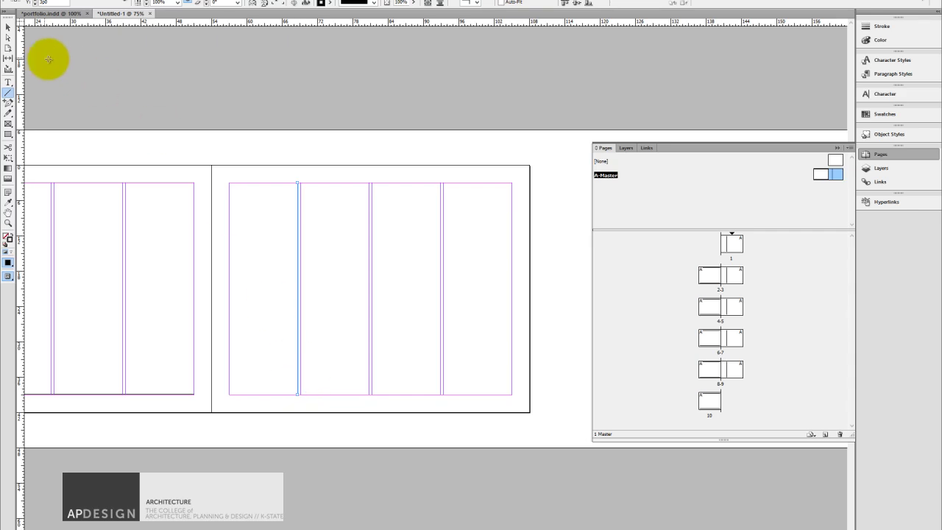
pyautogui.click(8, 27)
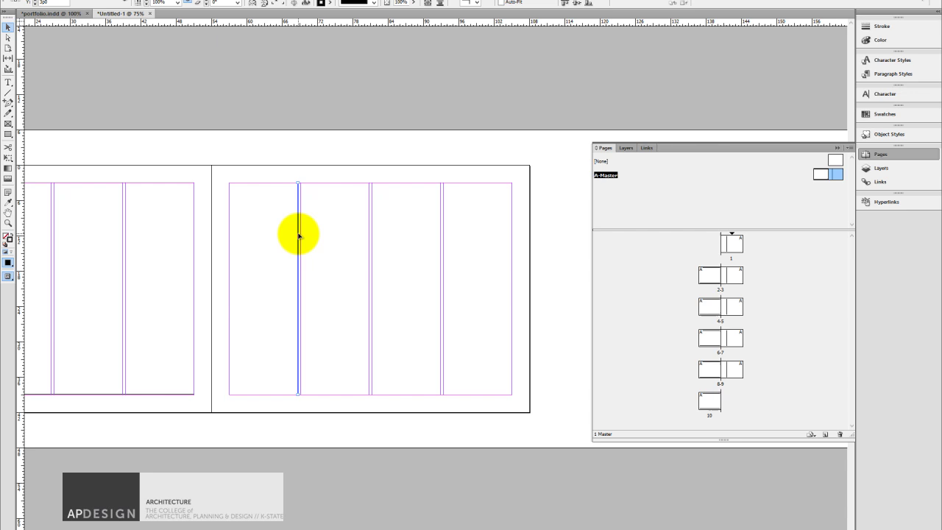
pyautogui.moveTo(299, 235); pyautogui.dragTo(443, 242)
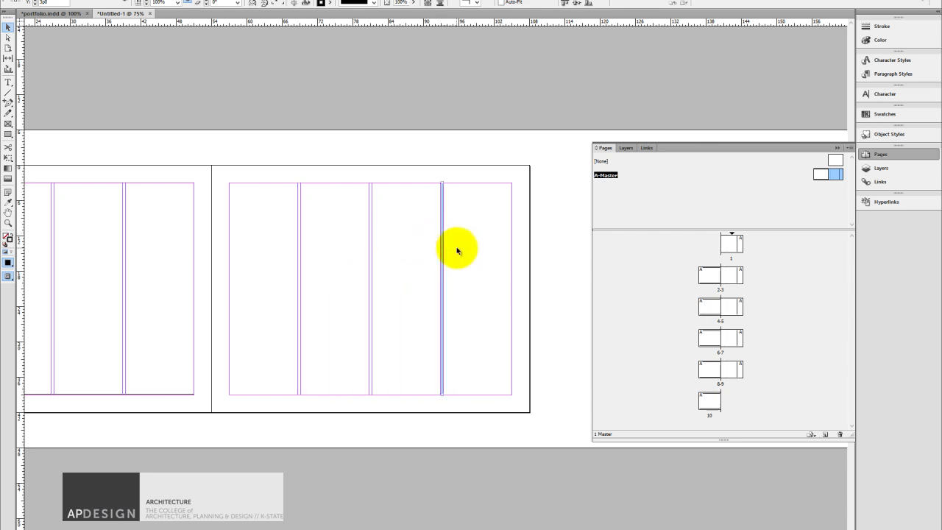
pyautogui.click(475, 249)
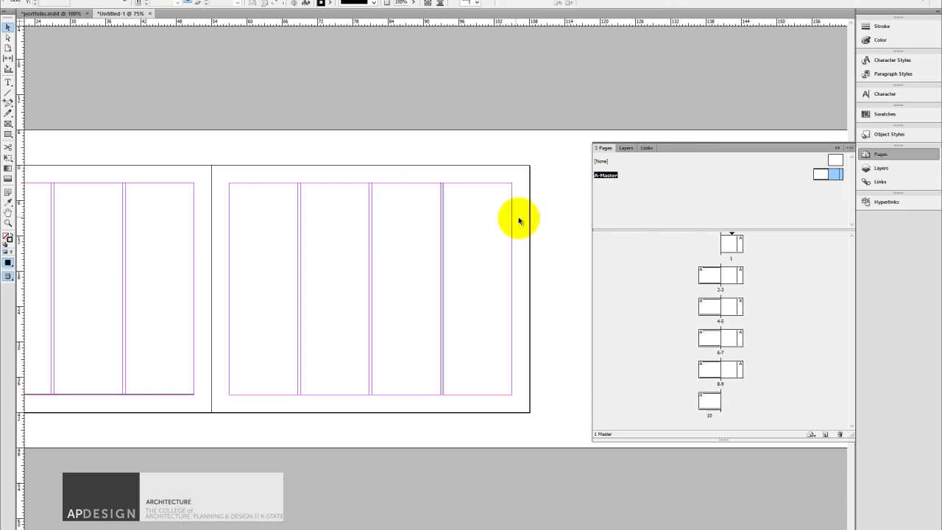
pyautogui.doubleClick(731, 243)
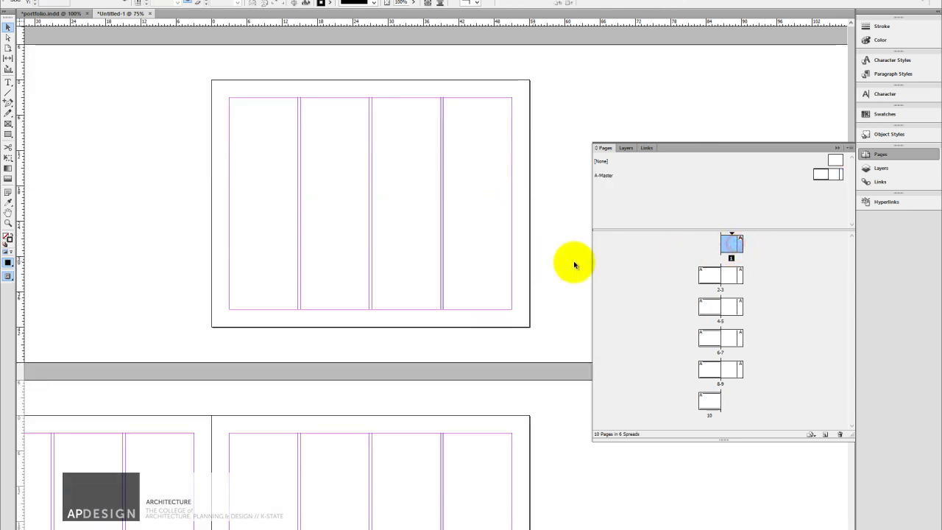
# Preview the spreads through page 10 without guides to check the master's top, bottom and vertical rules
pyautogui.click(524, 255)
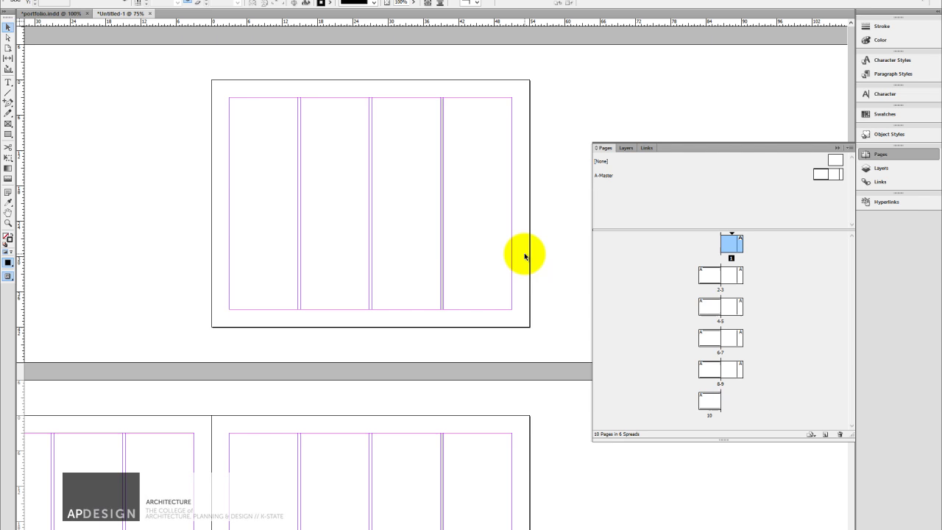
pyautogui.press('w')
pyautogui.press('w')
pyautogui.press('w')
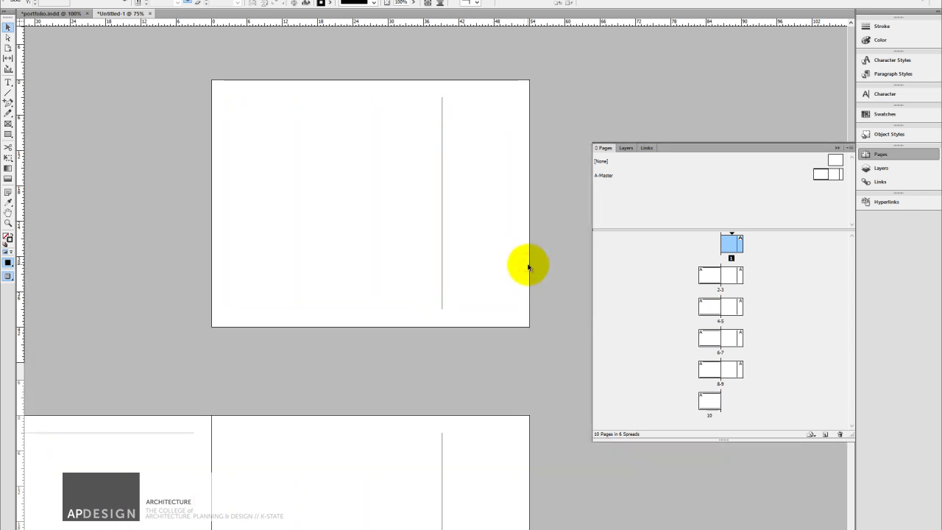
pyautogui.scroll(-5, 528, 268)
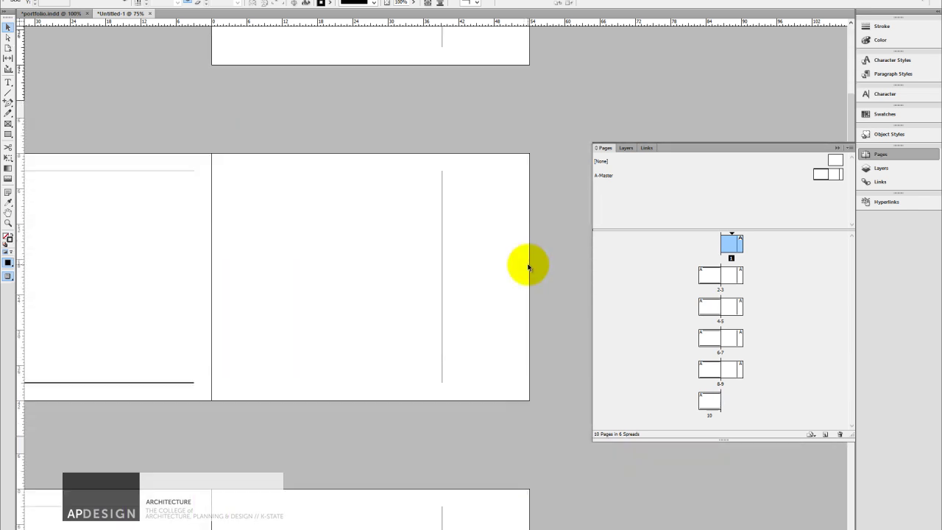
pyautogui.hscroll(-3, 528, 267)
pyautogui.scroll(-10, 527, 268)
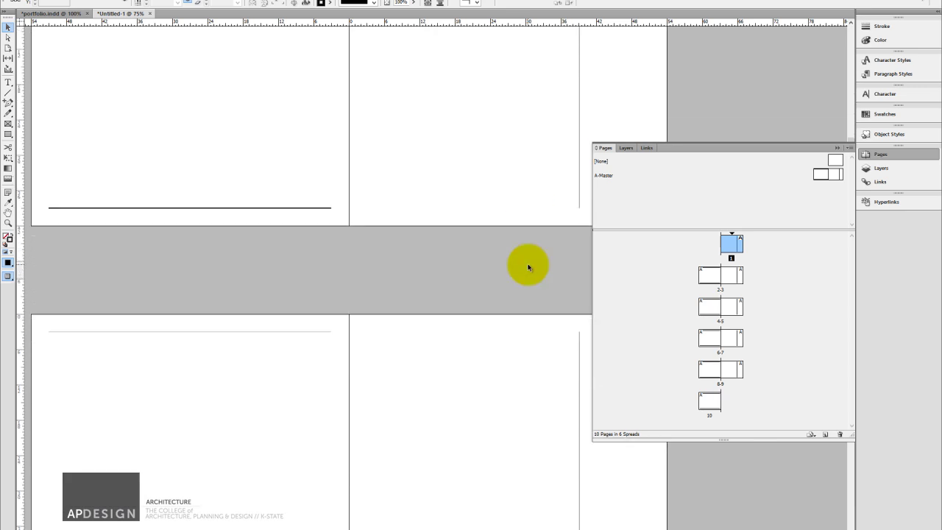
pyautogui.scroll(-10, 527, 267)
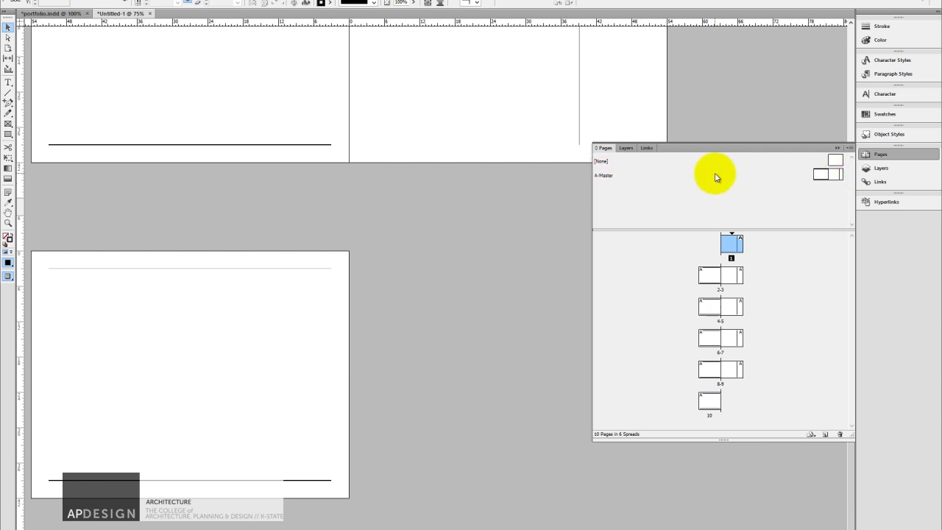
# Add a new two-page master with prefix B and name Master from the Pages panel menu
pyautogui.click(849, 148)
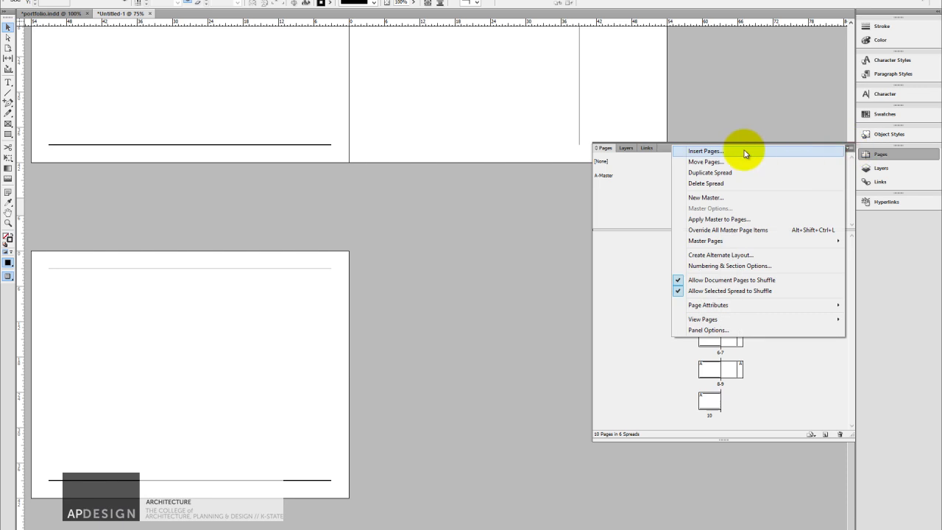
pyautogui.click(731, 198)
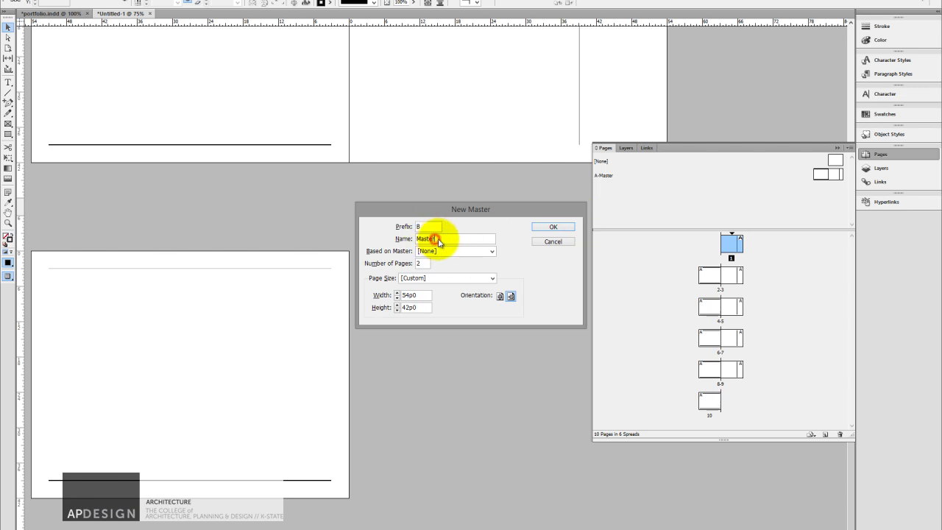
pyautogui.click(559, 227)
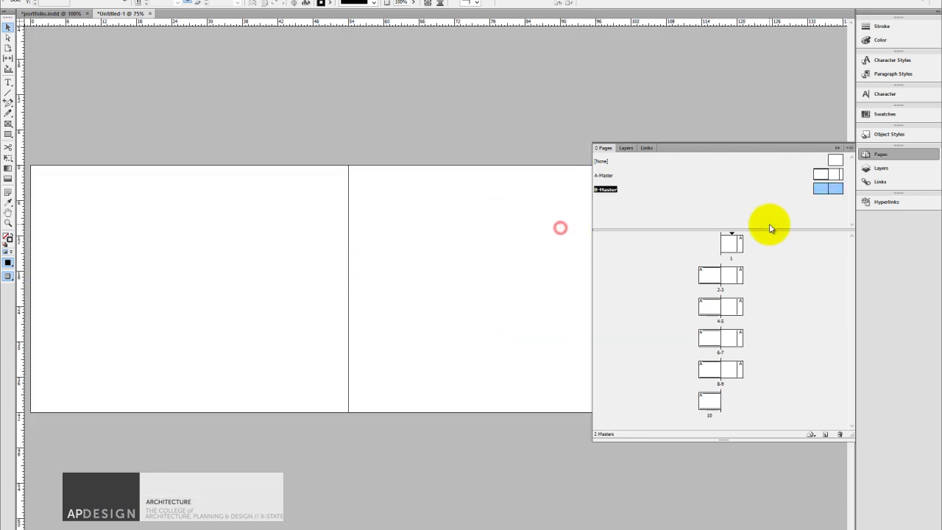
# Open B-Master for editing from the Pages panel
pyautogui.moveTo(828, 189); pyautogui.dragTo(731, 244)
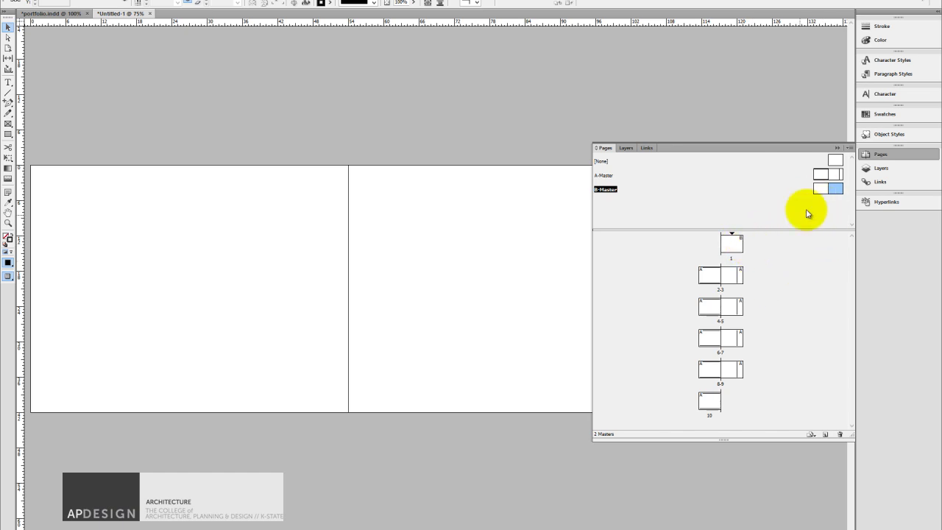
pyautogui.doubleClick(832, 190)
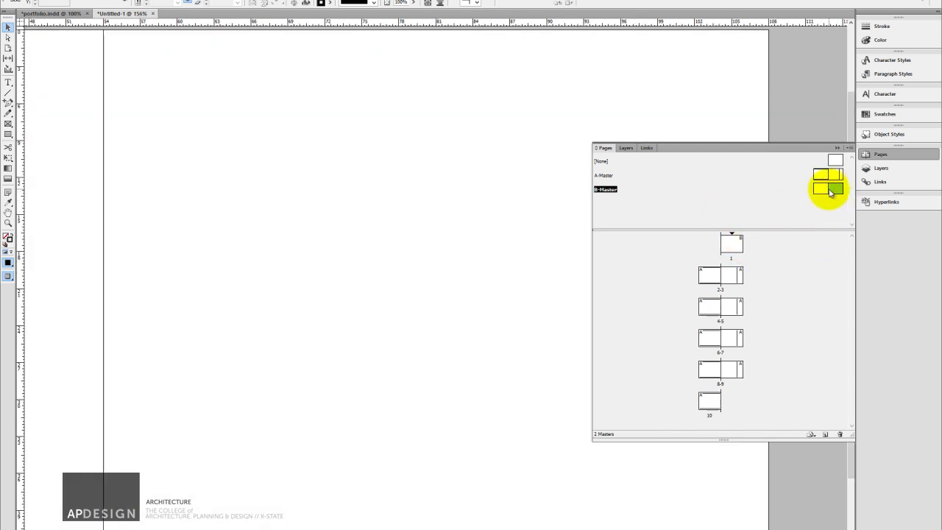
pyautogui.click(442, 186)
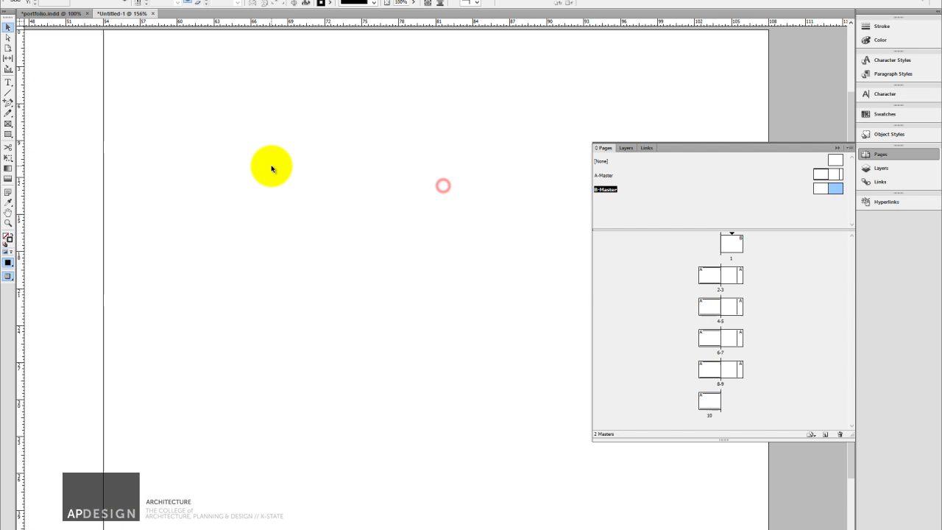
# Draw a rectangle frame over the right page's last column from top to bottom margin
pyautogui.click(8, 134)
pyautogui.scroll(8, 401, 177)
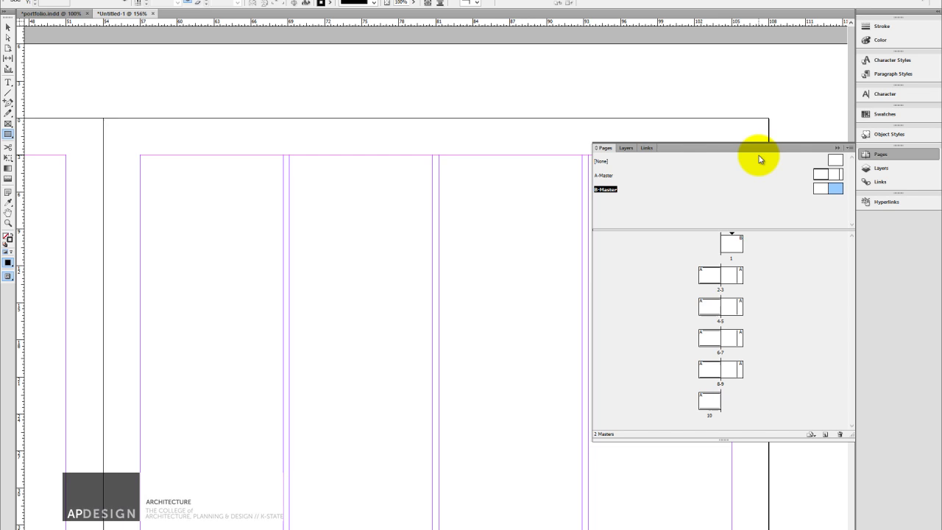
pyautogui.click(846, 148)
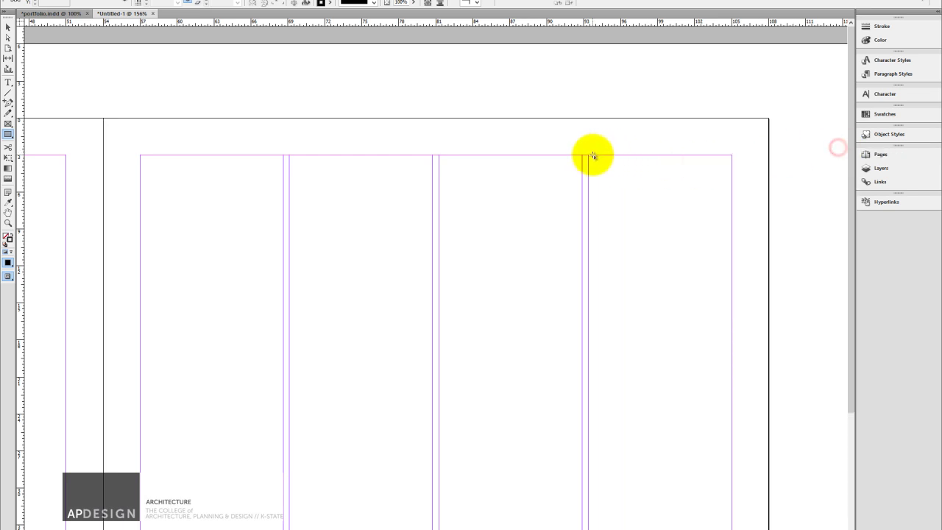
pyautogui.moveTo(589, 157); pyautogui.dragTo(731, 466)
pyautogui.click(7, 27)
pyautogui.click(137, 74)
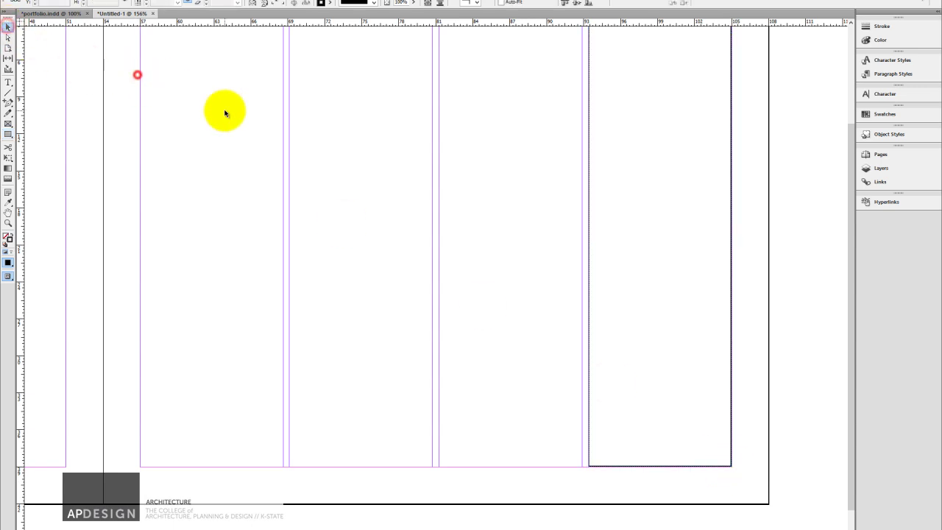
pyautogui.scroll(3, 273, 132)
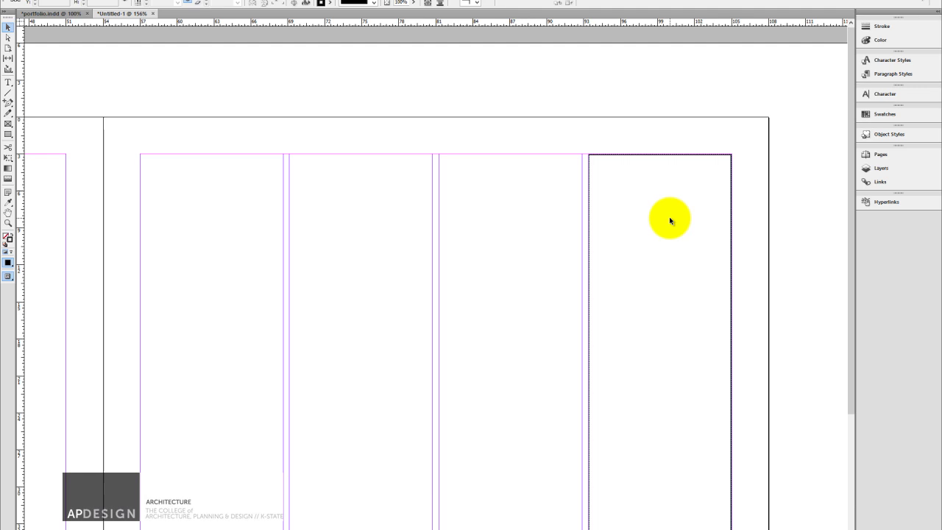
# Select page 1 in the Pages panel and drag B-Master onto it
pyautogui.press('w')
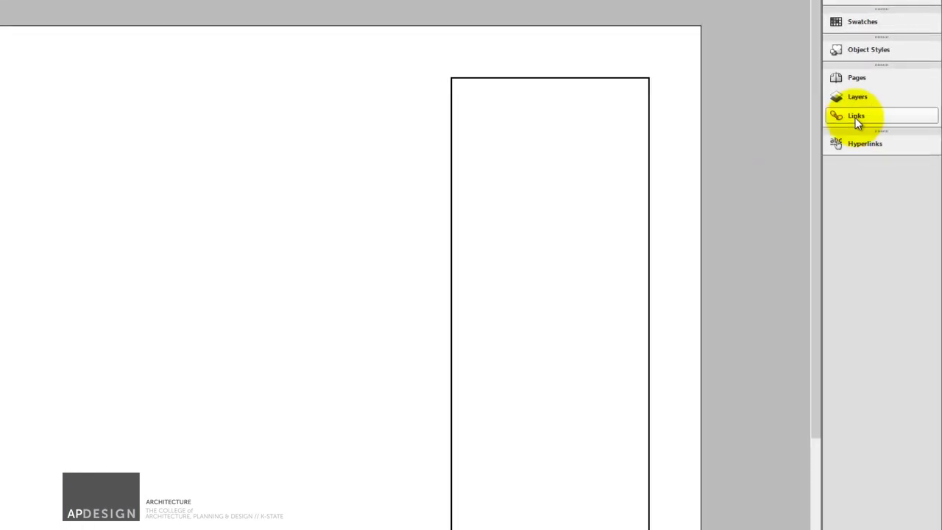
pyautogui.click(856, 78)
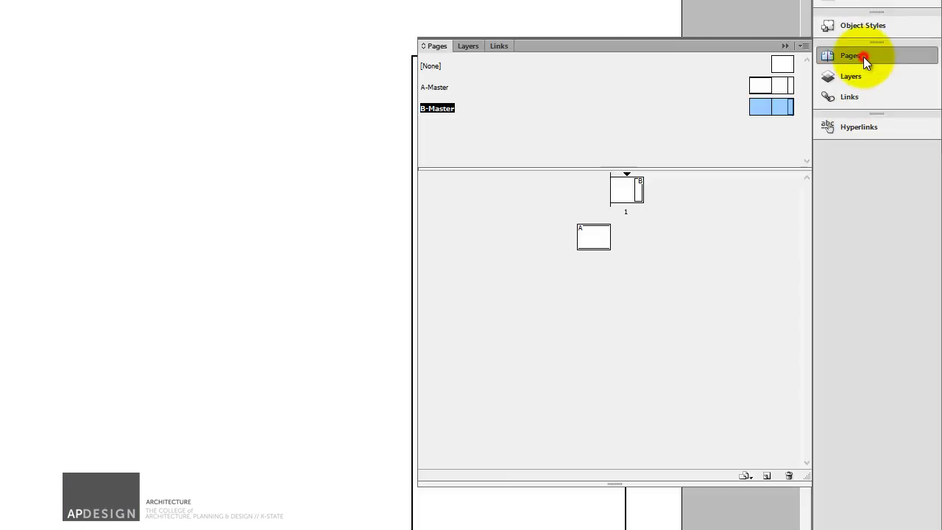
pyautogui.click(856, 77)
pyautogui.click(857, 77)
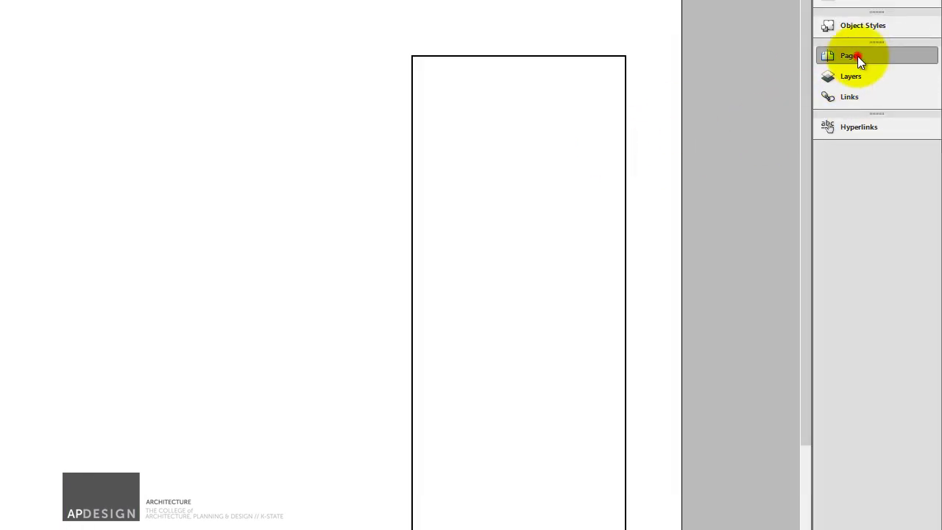
pyautogui.click(857, 56)
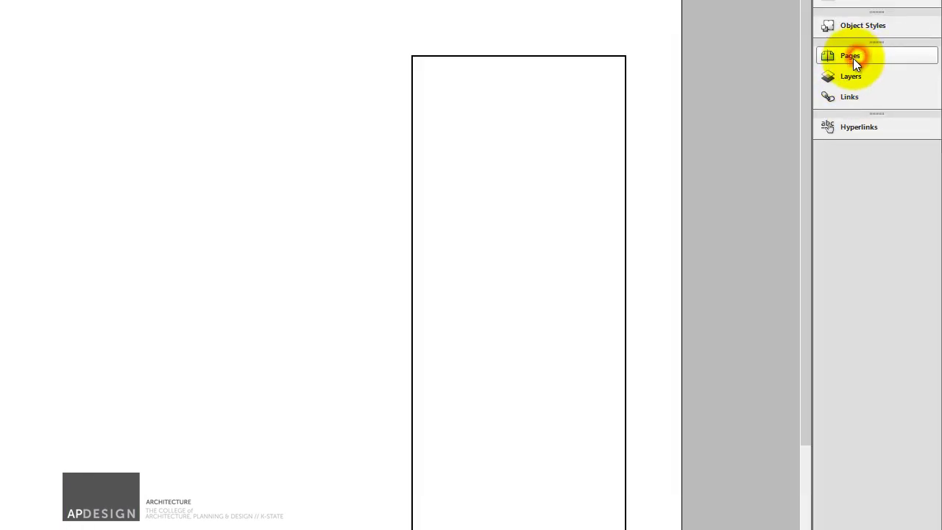
pyautogui.click(620, 186)
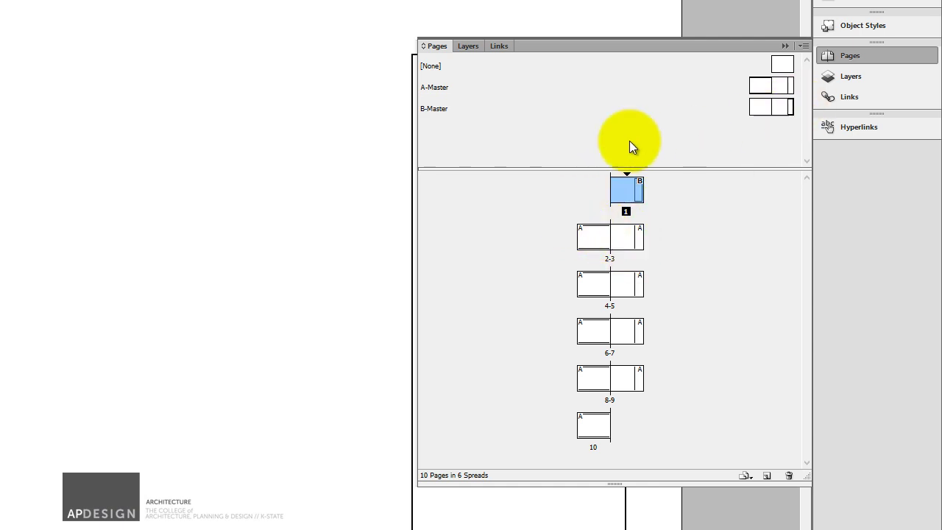
pyautogui.click(314, 141)
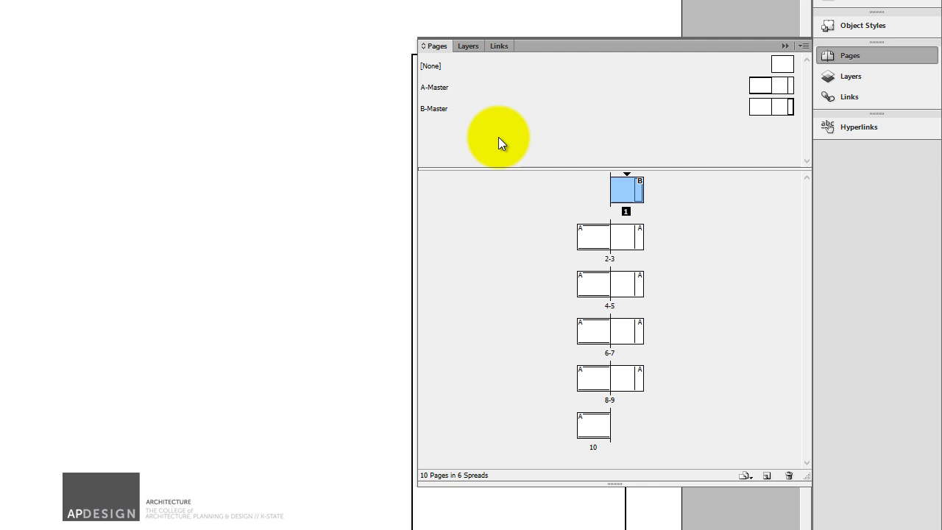
pyautogui.moveTo(783, 103); pyautogui.dragTo(626, 193)
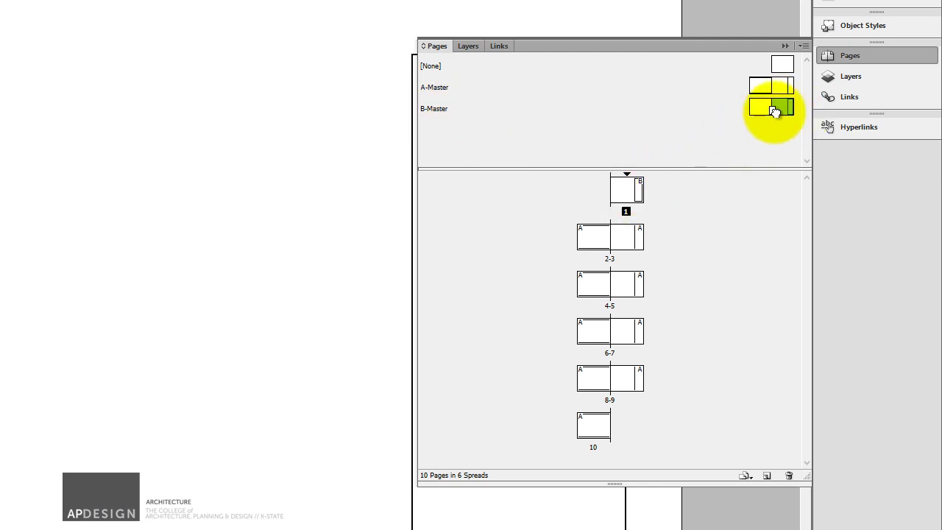
pyautogui.moveTo(774, 109); pyautogui.dragTo(625, 193)
pyautogui.rightClick(629, 187)
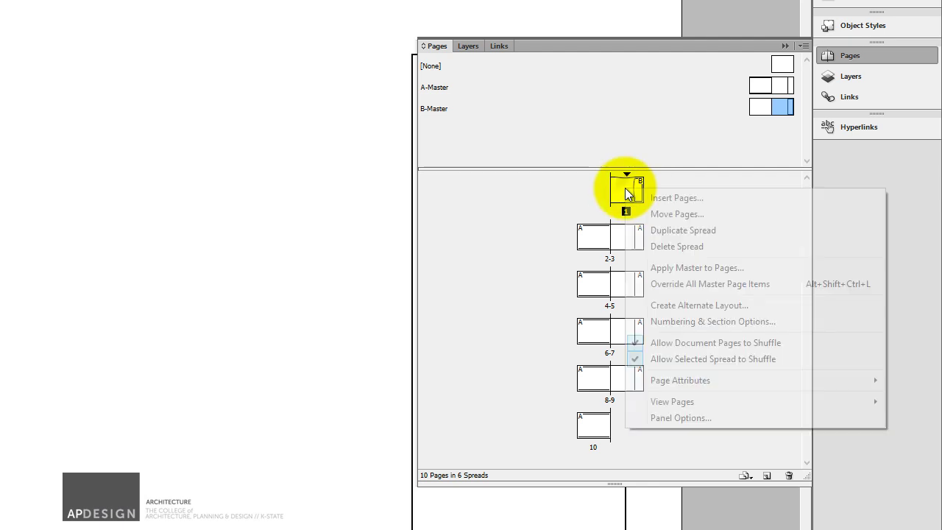
pyautogui.click(627, 183)
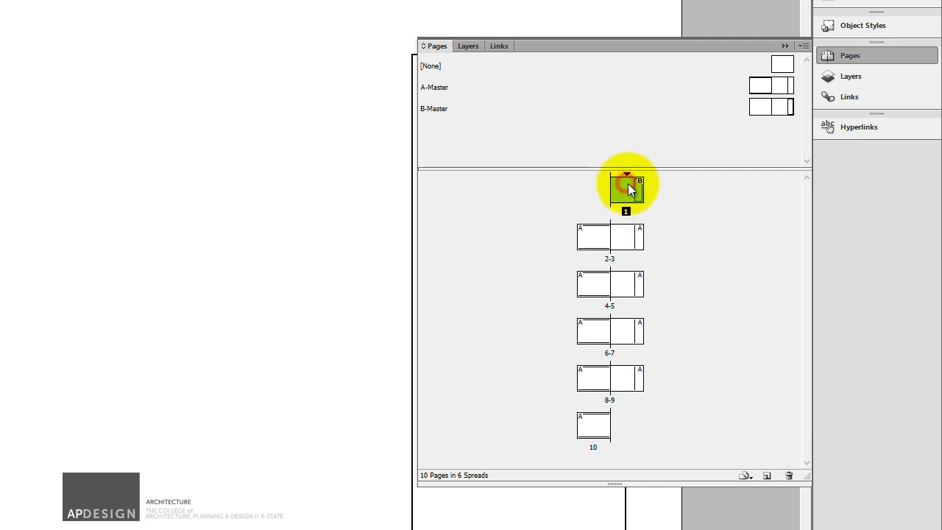
# Apply B-Master to page 1 through the Apply Master to Pages dialog
pyautogui.click(804, 45)
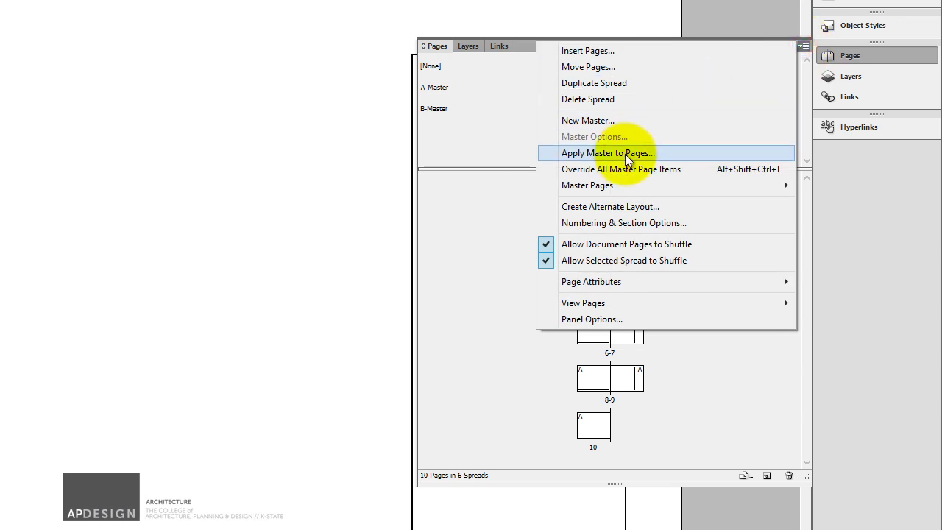
pyautogui.click(805, 47)
pyautogui.click(804, 47)
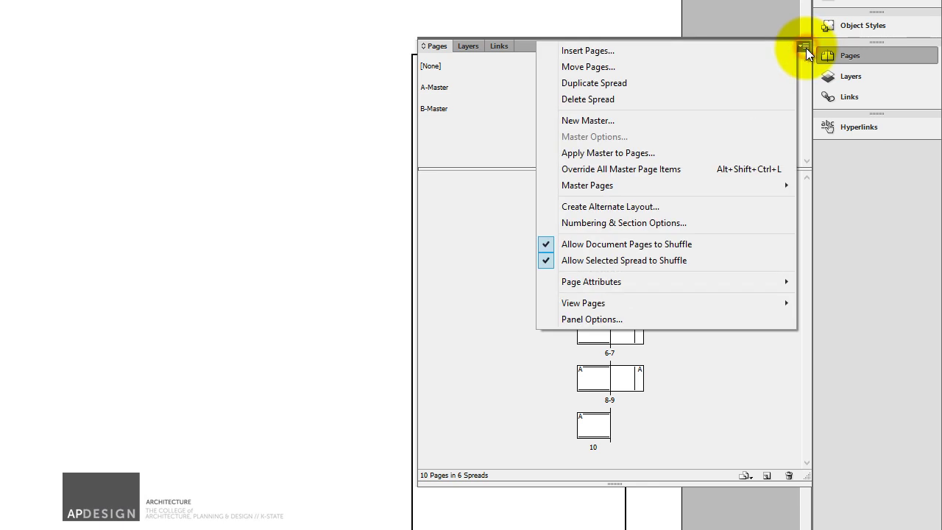
pyautogui.click(642, 159)
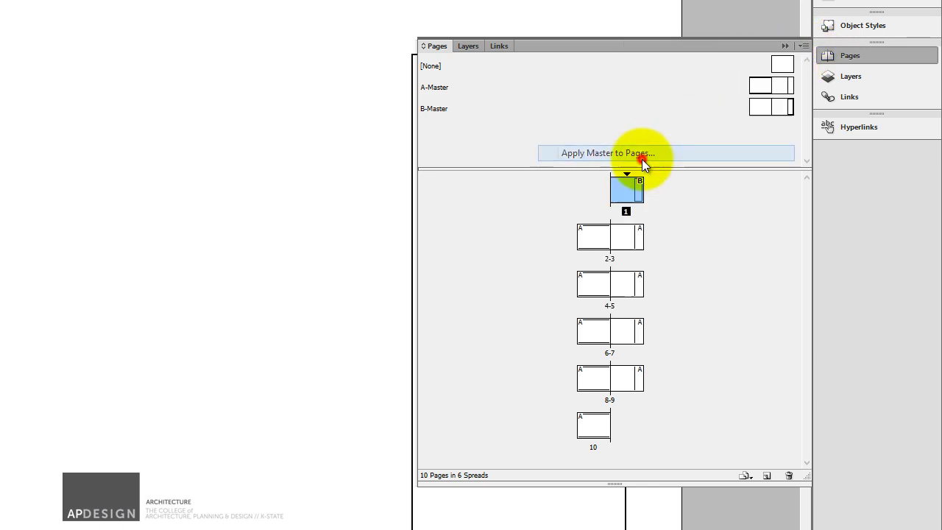
pyautogui.click(291, 220)
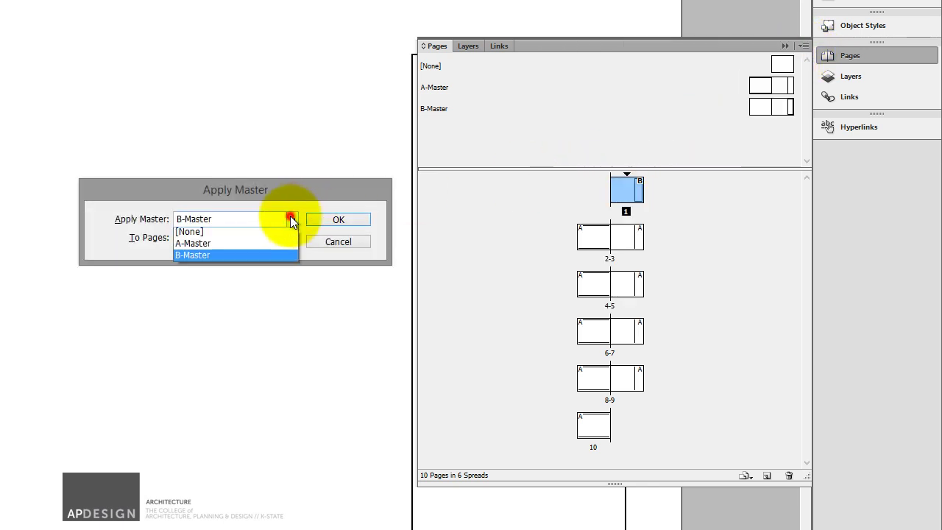
pyautogui.click(252, 254)
pyautogui.click(332, 220)
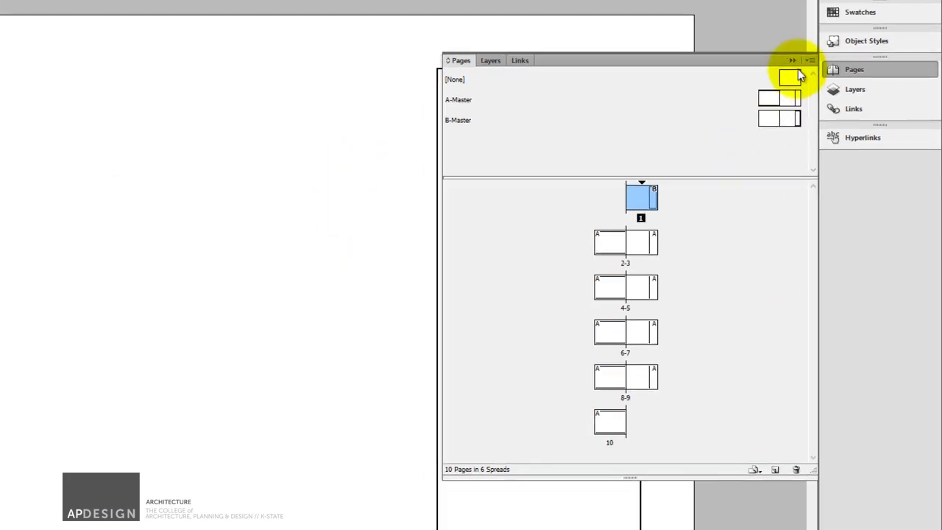
# Zoom out to 100% and jump to the pages 2-3 spread via the Pages panel
pyautogui.click(794, 62)
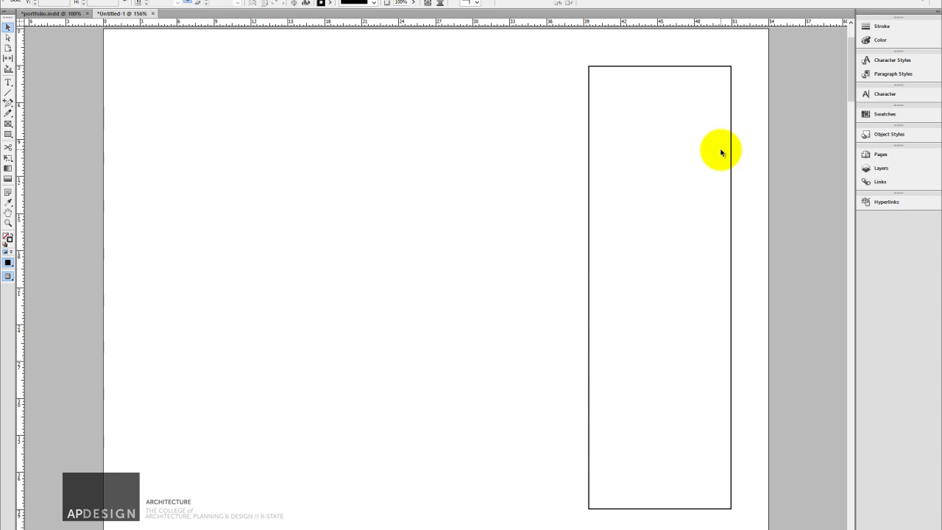
pyautogui.hotkey('ctrl', '-')
pyautogui.hotkey('ctrl', '-')
pyautogui.hotkey('ctrl', '-')
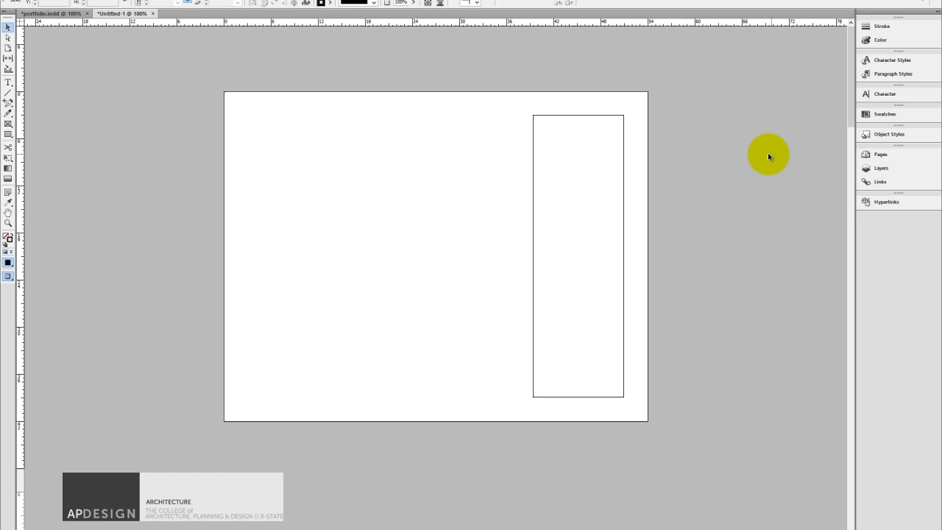
pyautogui.click(892, 74)
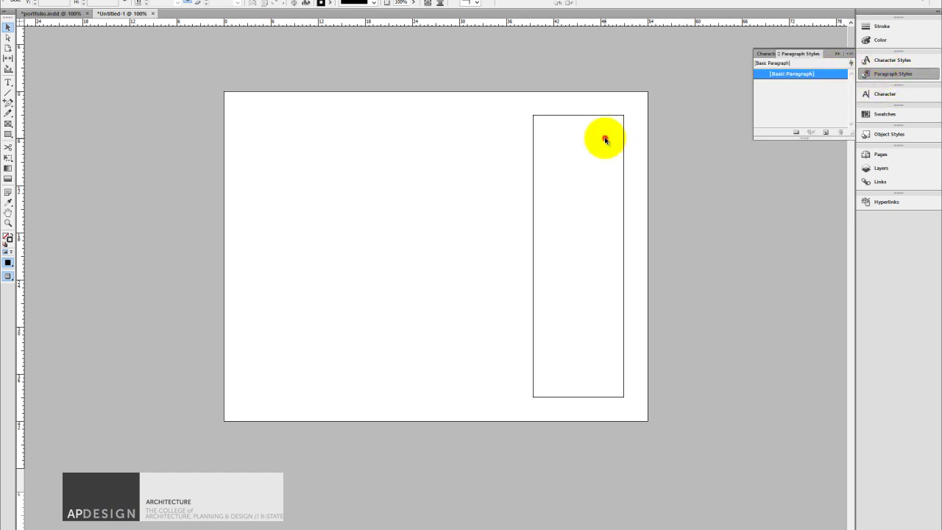
pyautogui.click(500, 140)
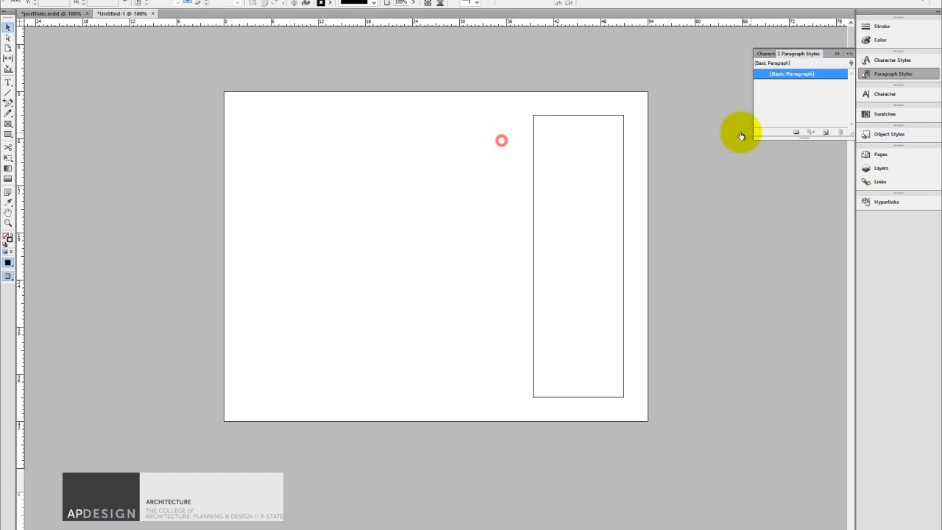
pyautogui.click(881, 155)
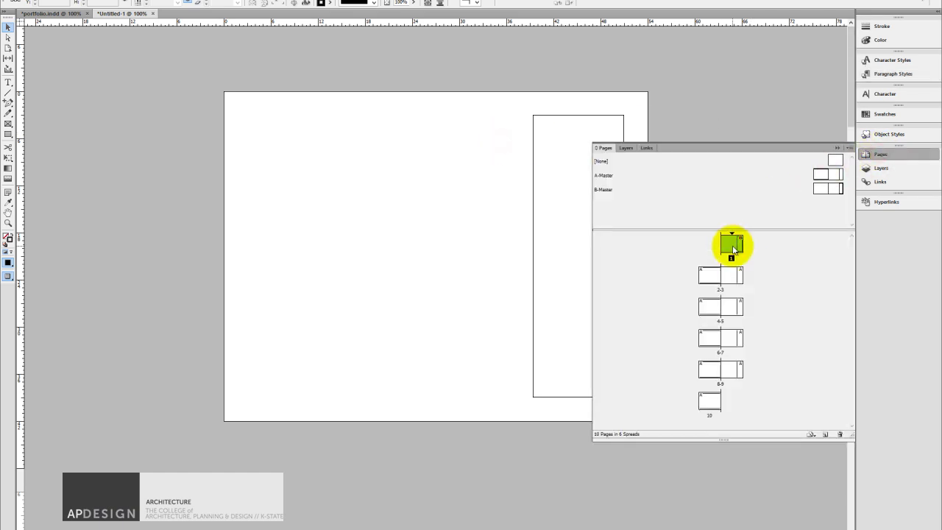
pyautogui.click(714, 278)
pyautogui.doubleClick(716, 281)
pyautogui.click(448, 172)
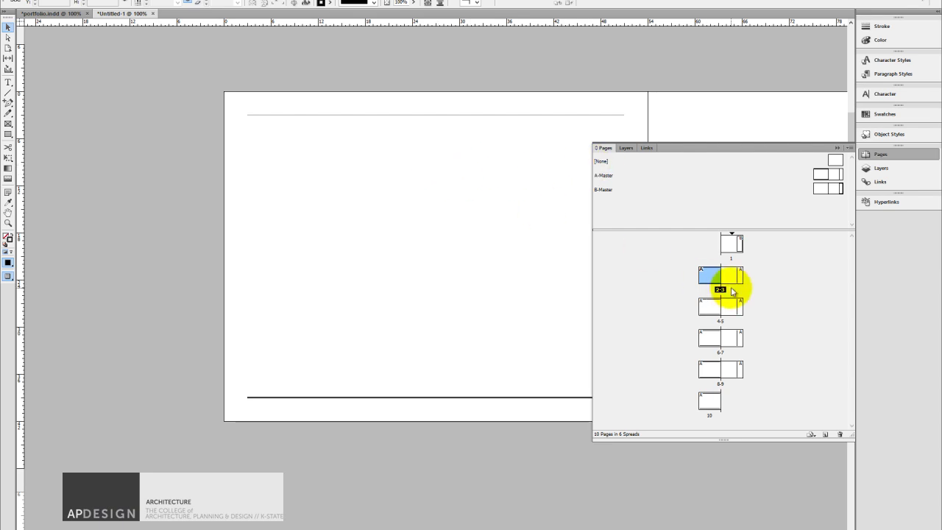
# Draw a text frame at the top of page 2's first column reading 'Title' and 'Body text'
pyautogui.doubleClick(703, 276)
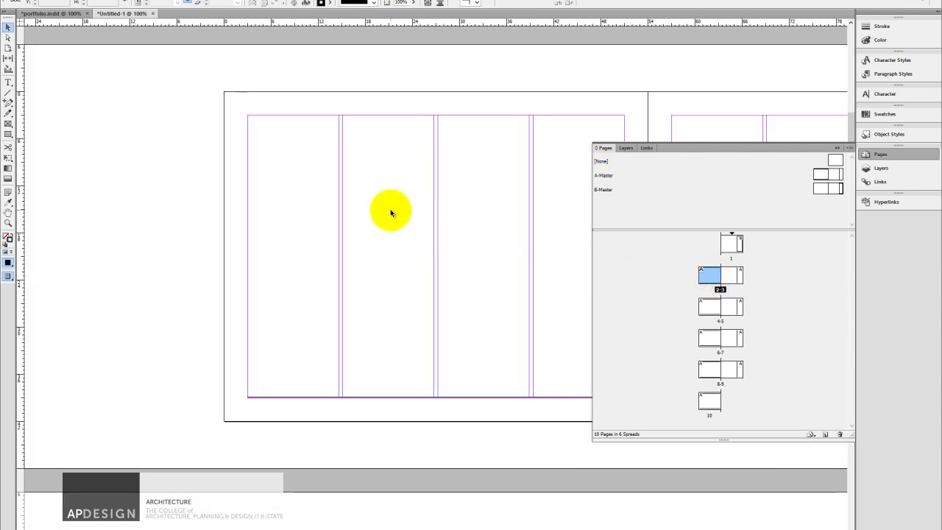
pyautogui.click(8, 82)
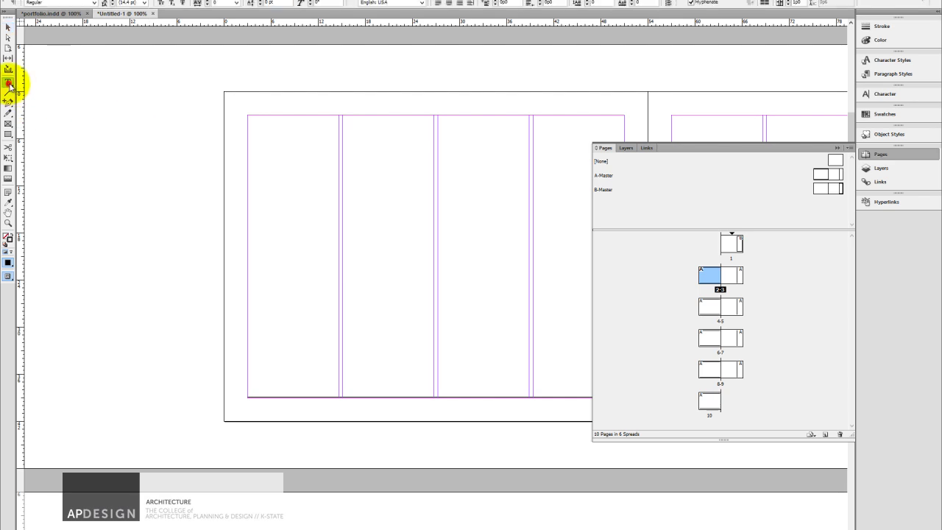
pyautogui.moveTo(248, 117); pyautogui.dragTo(338, 260)
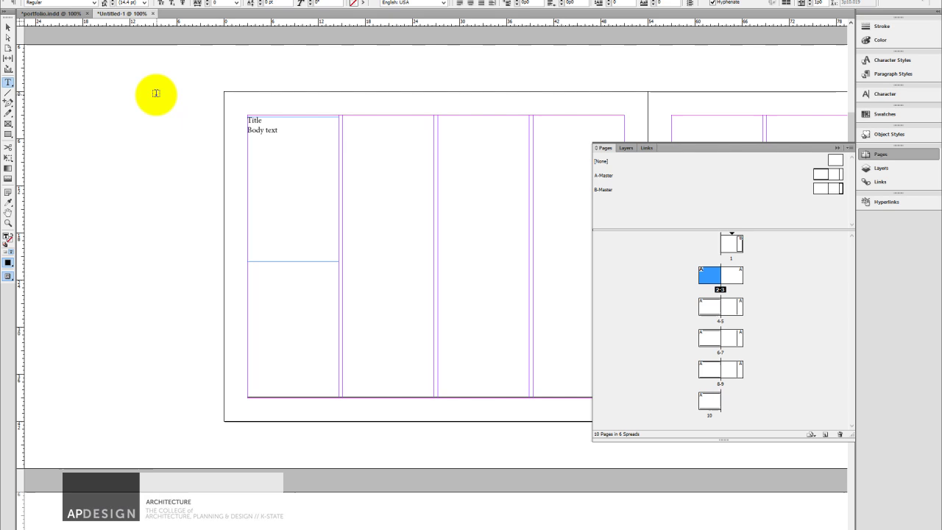
pyautogui.click(281, 130)
pyautogui.click(238, 95)
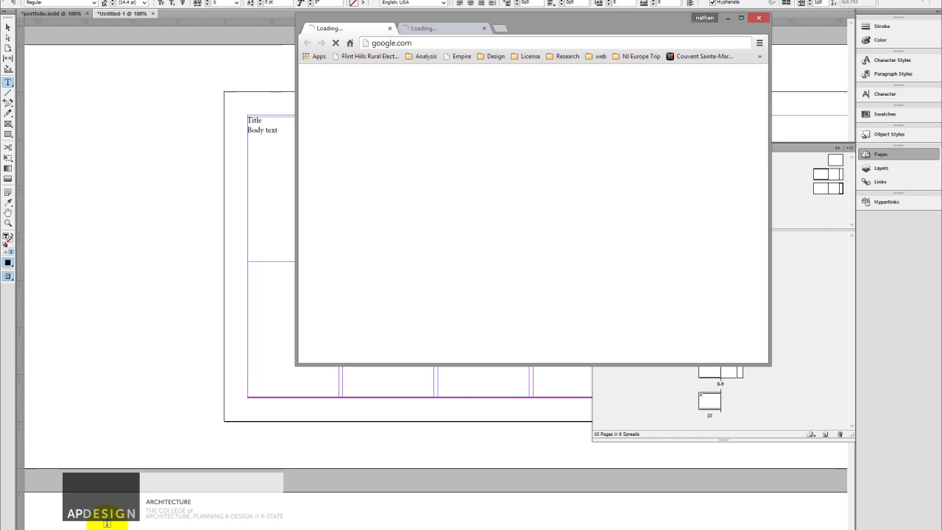
# Search Google for 'lorem ipsum' in Chrome and open the lipsum.com result
pyautogui.click(441, 42)
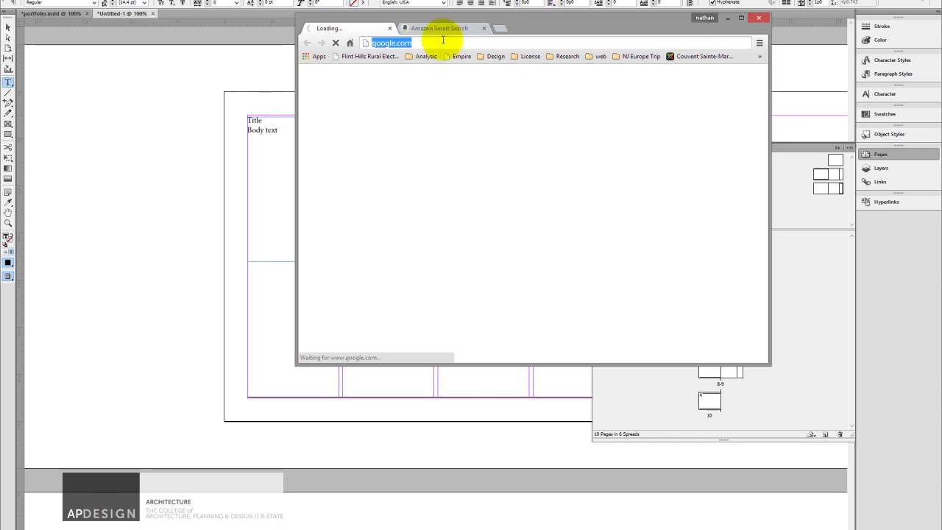
pyautogui.write('lorem ')
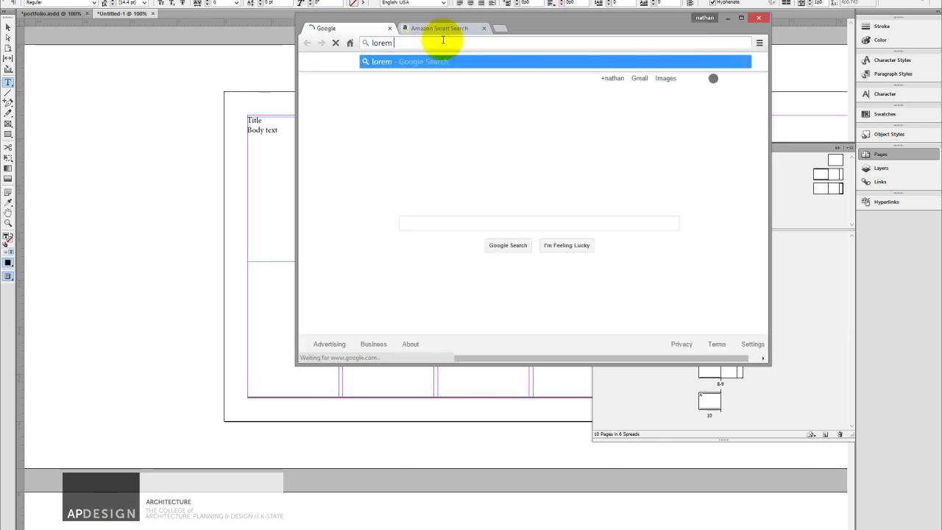
pyautogui.write('ipsum')
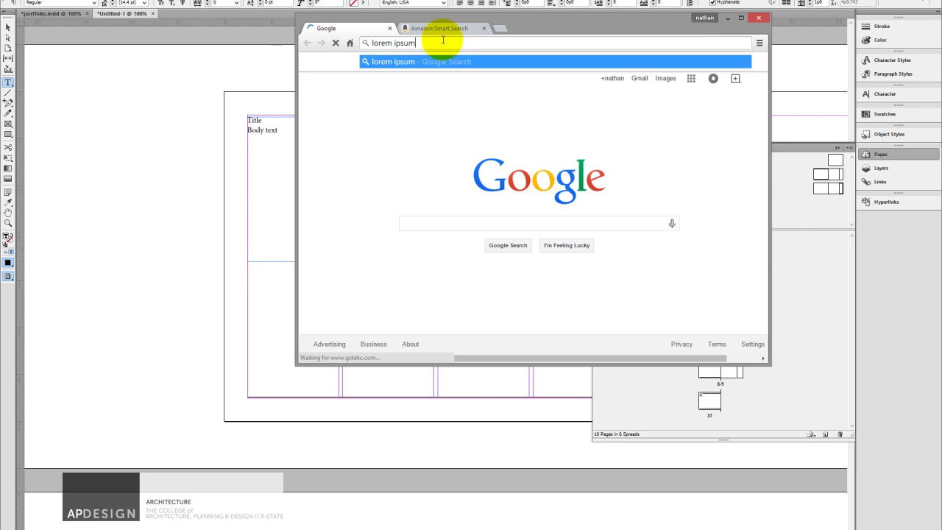
pyautogui.press('Return')
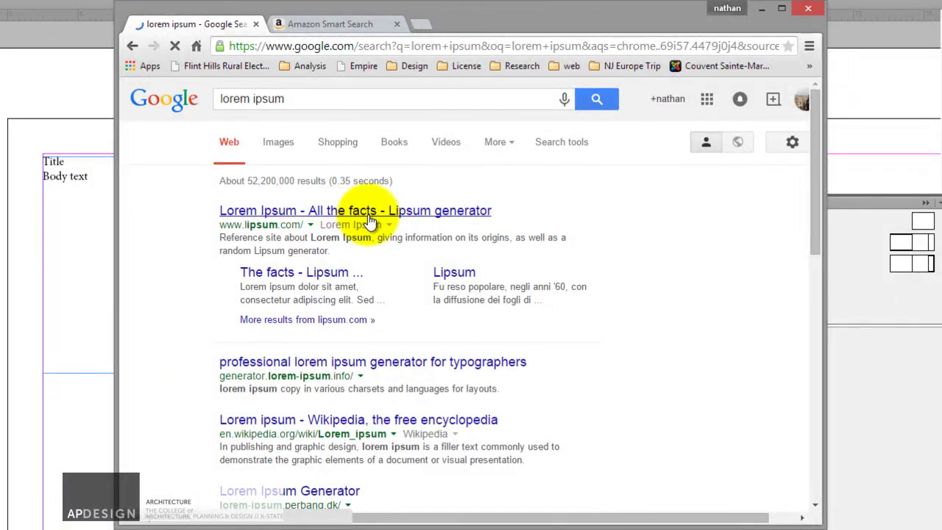
pyautogui.click(367, 217)
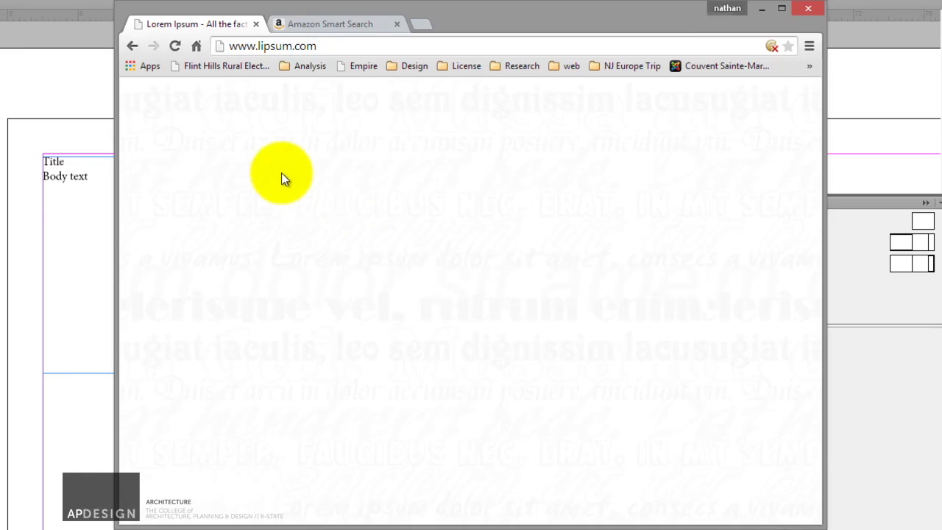
# Generate 5 paragraphs of Lorem Ipsum with lipsum.com's Generate button
pyautogui.press('F5')
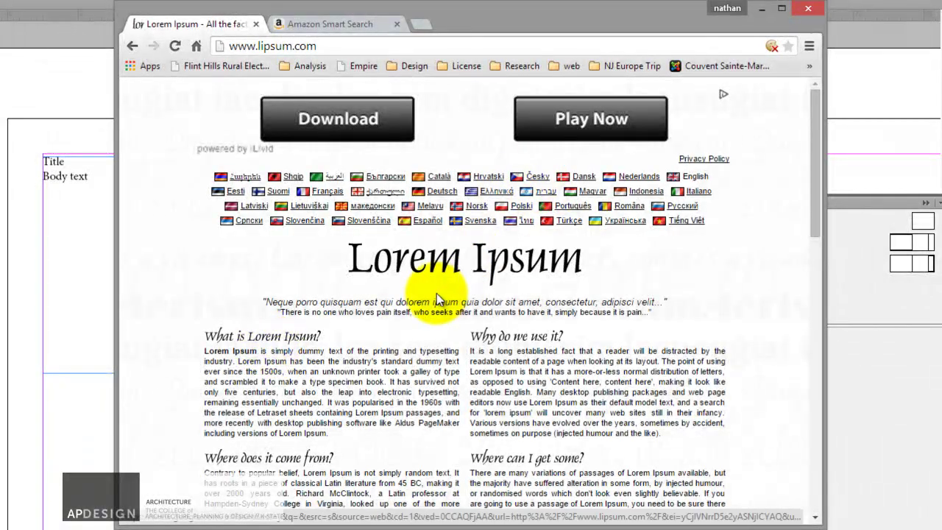
pyautogui.scroll(-3, 436, 301)
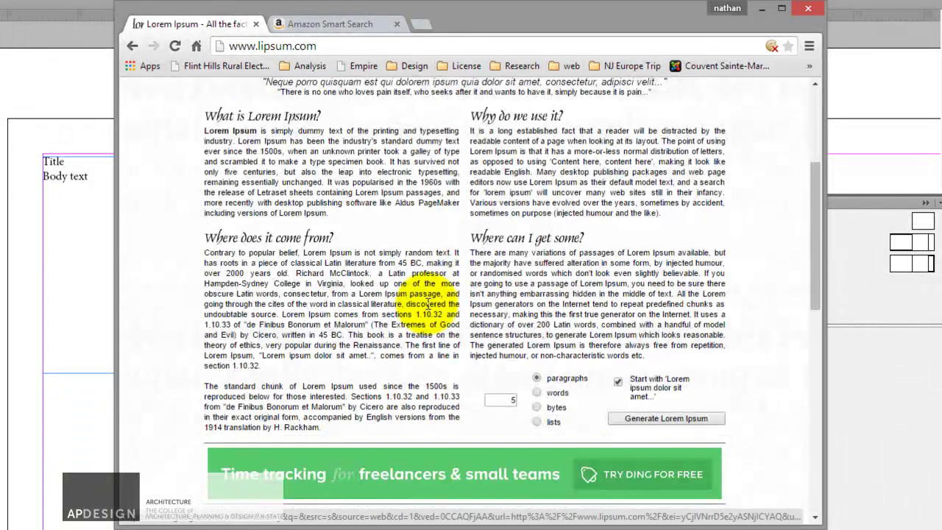
pyautogui.scroll(3, 500, 228)
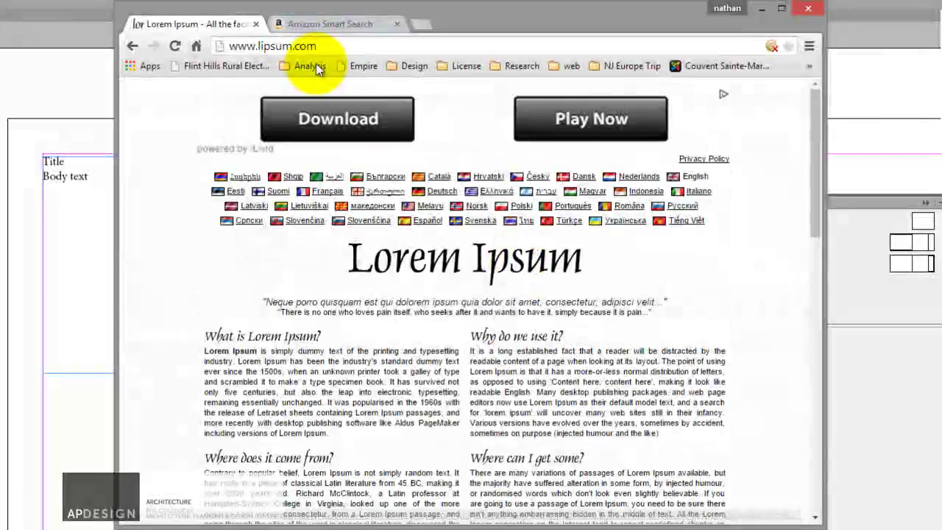
pyautogui.scroll(-3, 537, 342)
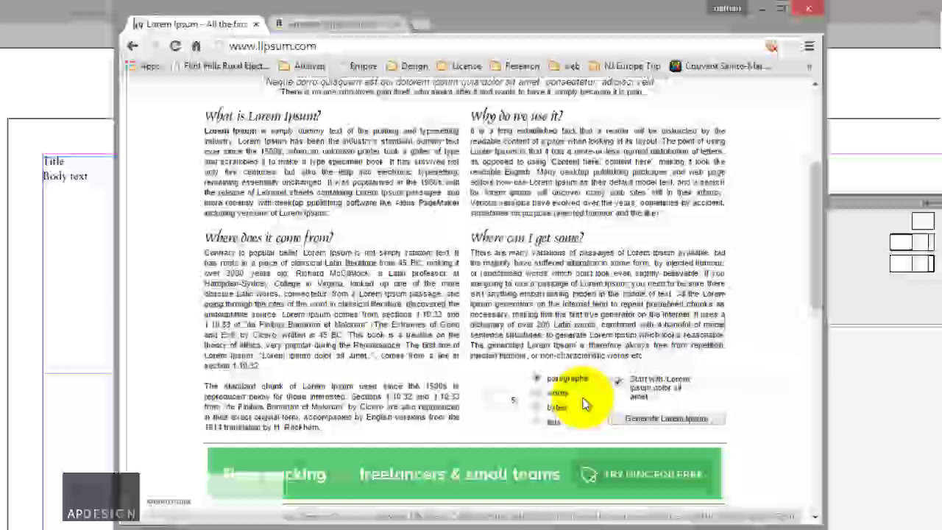
pyautogui.click(676, 417)
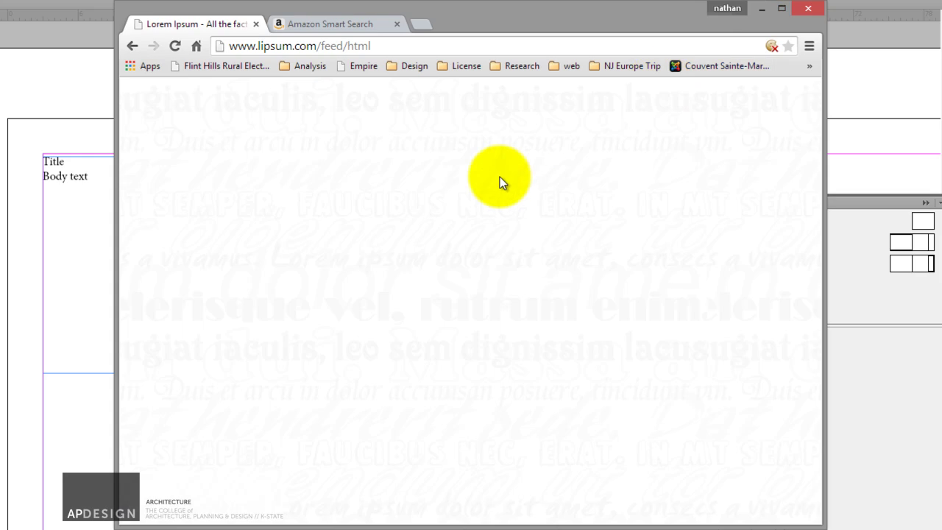
pyautogui.press('F5')
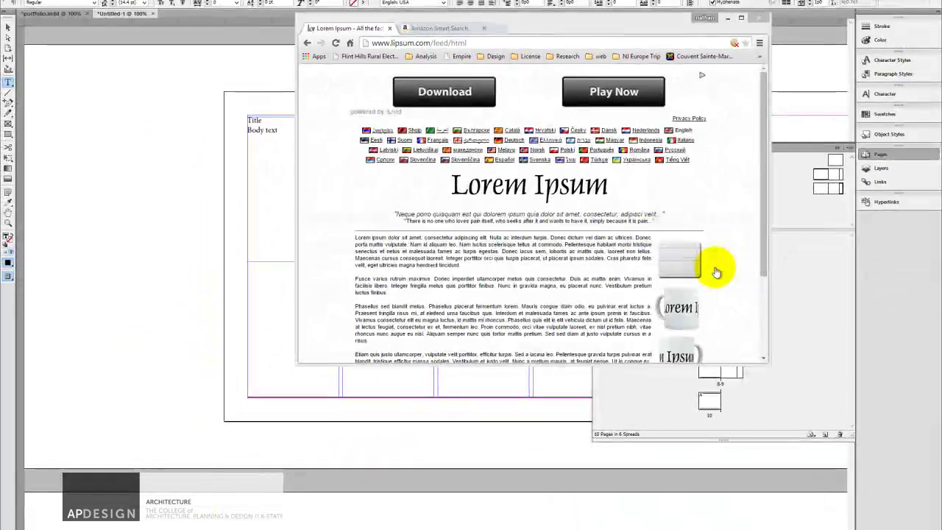
# Copy the generated paragraphs and return to InDesign's frame after 'Body text'
pyautogui.moveTo(358, 242); pyautogui.dragTo(547, 320)
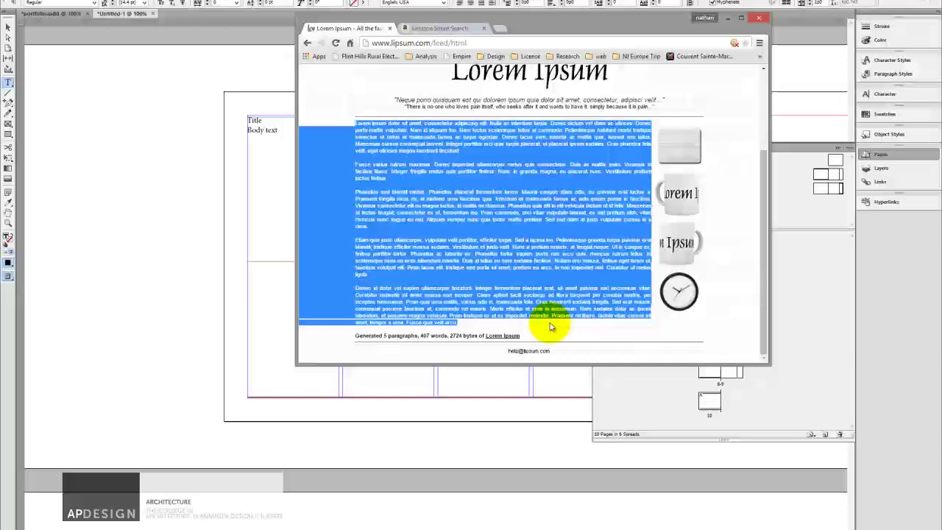
pyautogui.click(252, 189)
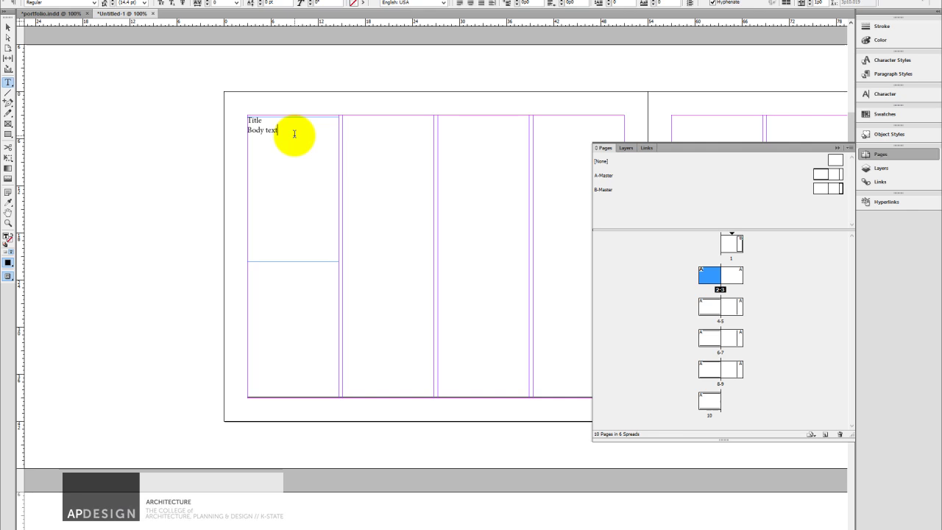
# Paste the lorem ipsum after 'Body text' and drag the frame down to the bottom margin
pyautogui.hotkey('ctrl', 'v')
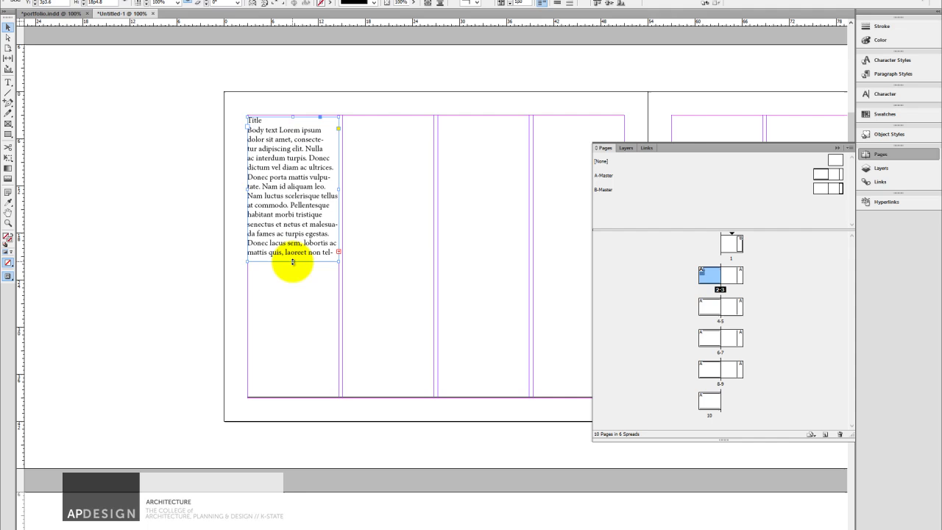
pyautogui.moveTo(292, 262); pyautogui.dragTo(288, 349)
pyautogui.moveTo(211, 304); pyautogui.dragTo(215, 344)
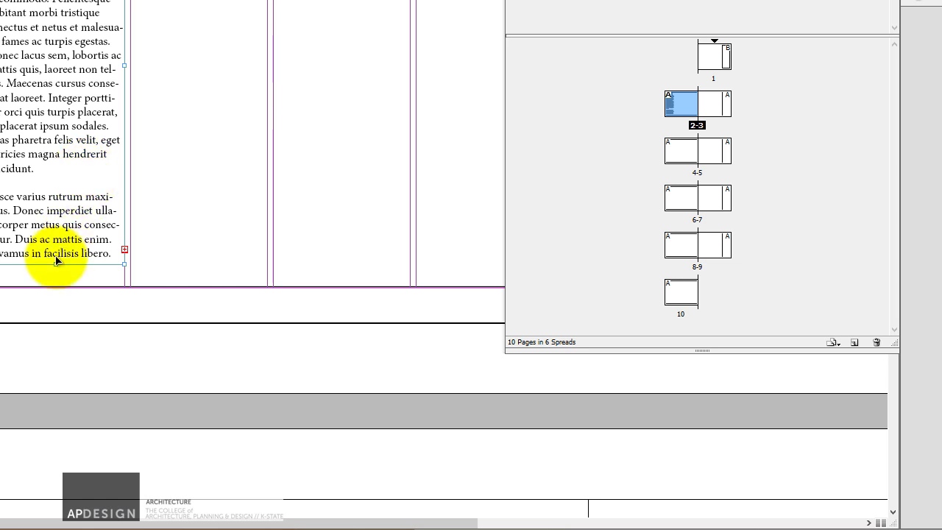
pyautogui.moveTo(58, 266); pyautogui.dragTo(59, 286)
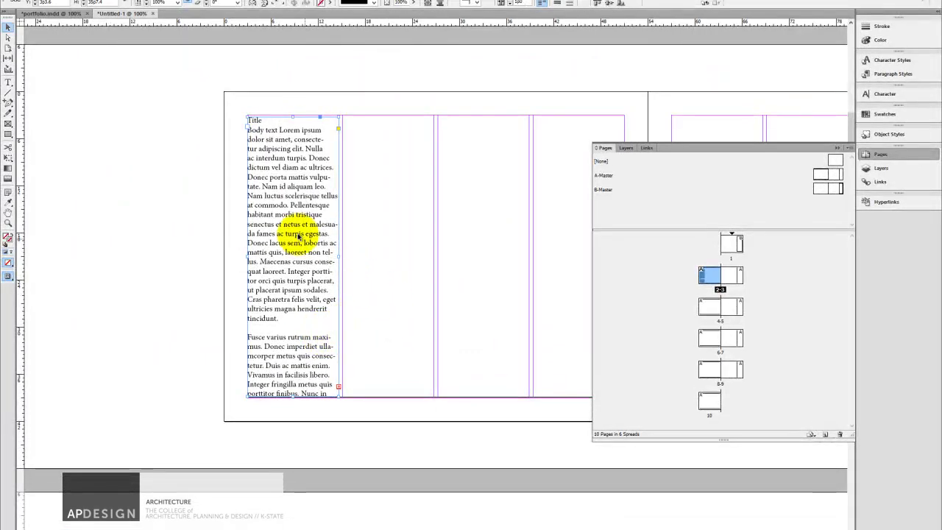
# Delete the stray empty second-column text frame, leaving the first-column frame selected
pyautogui.click(8, 81)
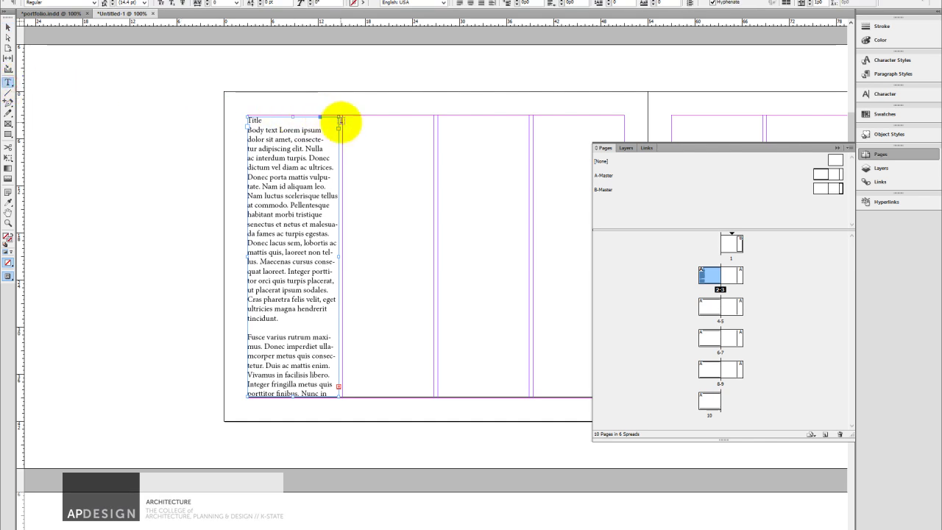
pyautogui.moveTo(344, 118); pyautogui.dragTo(434, 376)
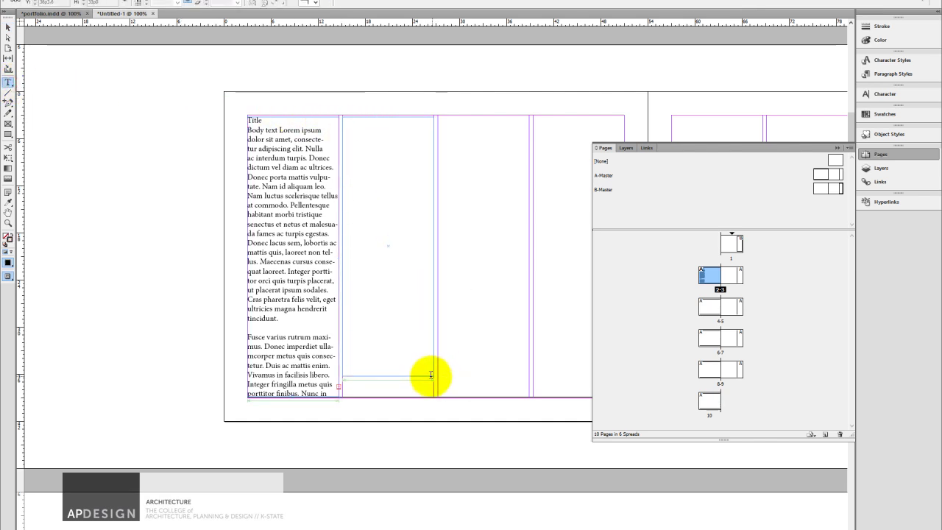
pyautogui.moveTo(257, 337); pyautogui.dragTo(306, 405)
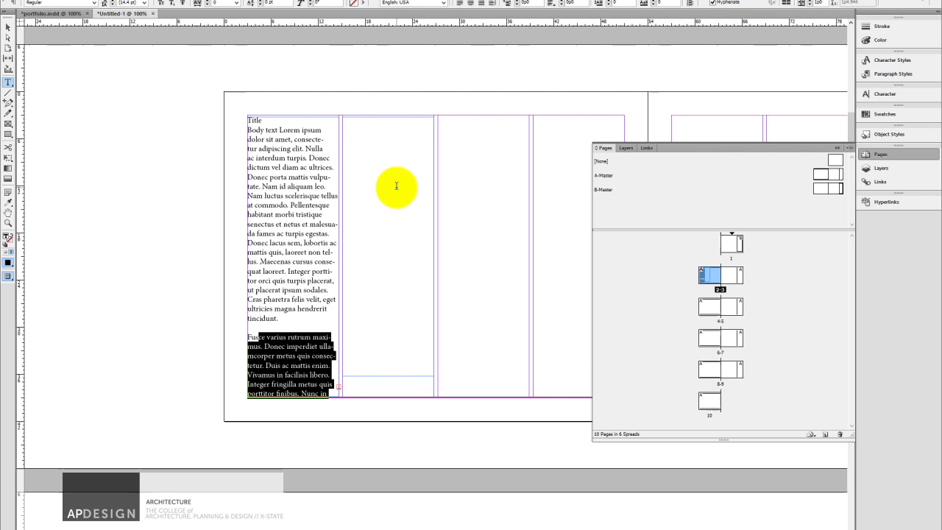
pyautogui.click(8, 28)
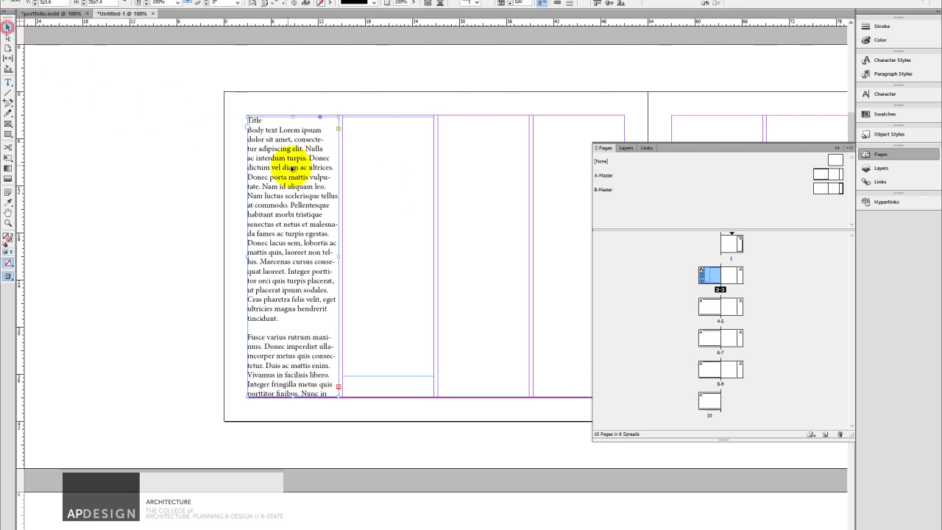
pyautogui.click(361, 177)
pyautogui.press('Delete')
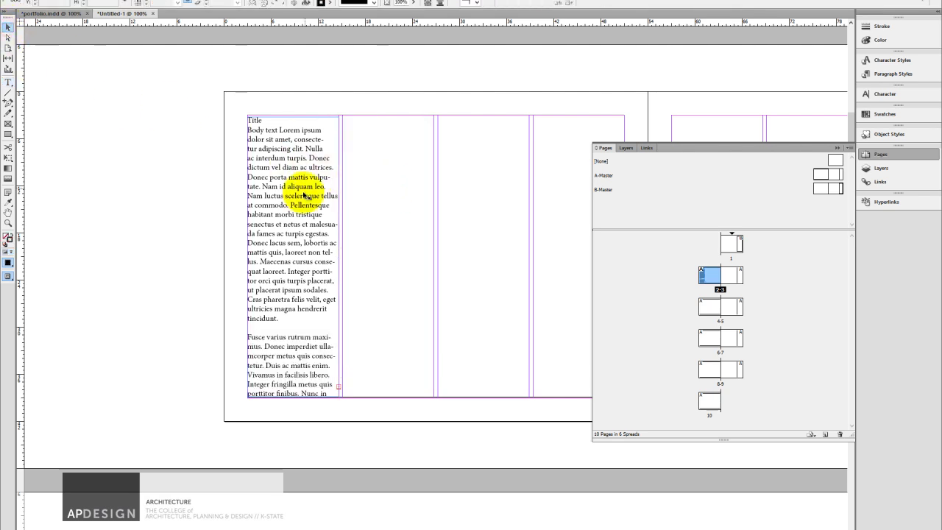
pyautogui.click(301, 271)
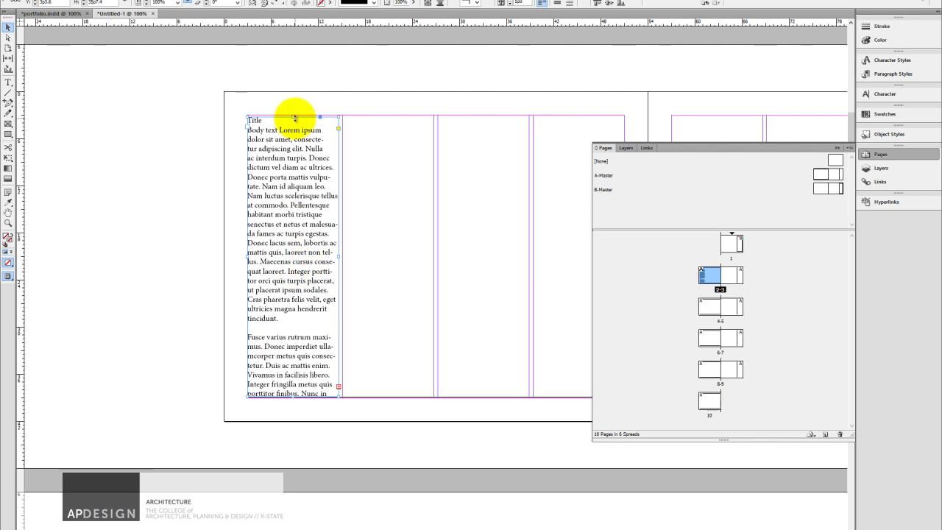
# Resize the first text frame and flow its overflow text into the second column
pyautogui.moveTo(293, 116); pyautogui.dragTo(293, 114)
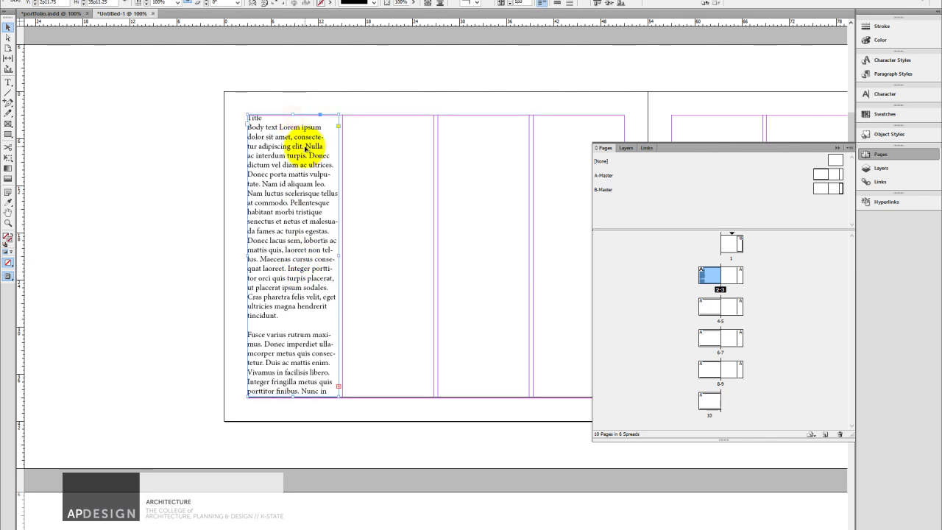
pyautogui.moveTo(293, 396); pyautogui.dragTo(293, 398)
pyautogui.click(340, 389)
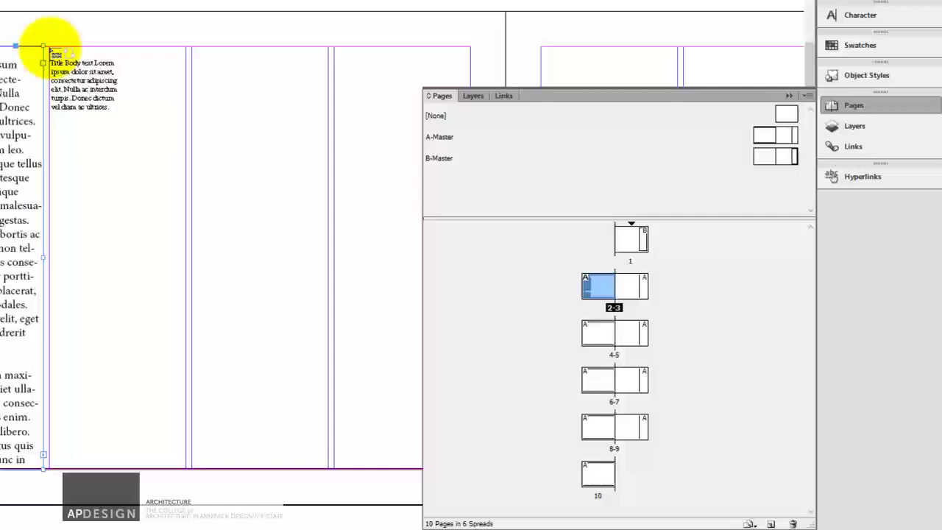
pyautogui.moveTo(49, 48)
pyautogui.mouseDown()
pyautogui.moveTo(177, 200)
pyautogui.moveTo(183, 466)
pyautogui.mouseUp()
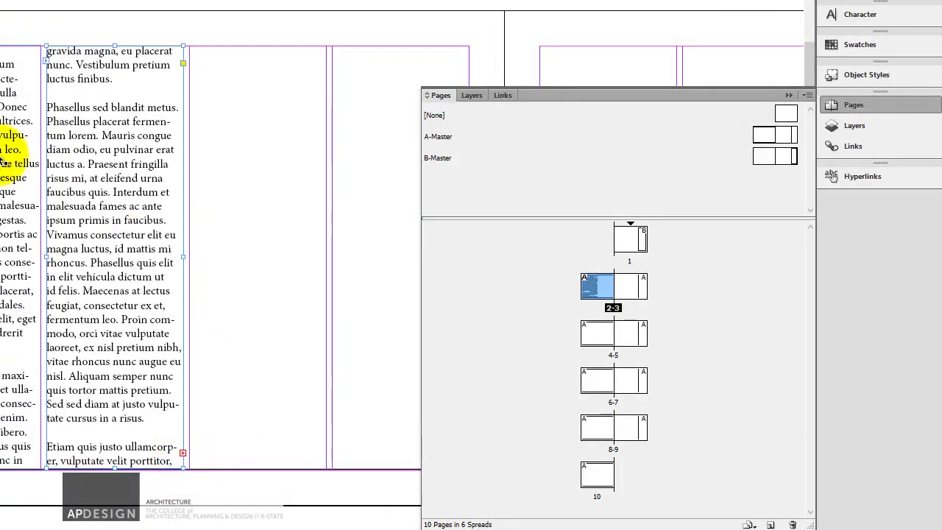
pyautogui.hotkey('ctrl', 'shift', 'a')
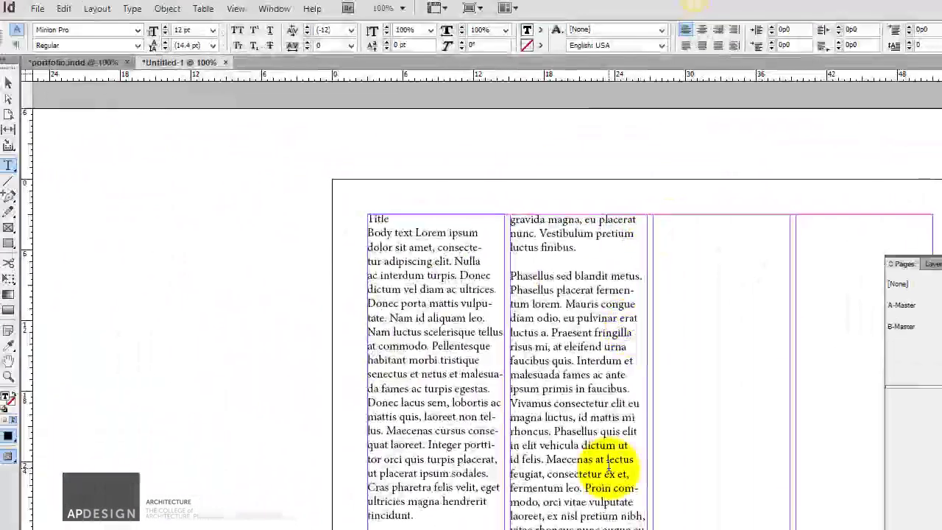
# Thread the overflowing lorem ipsum on into the third and fourth columns
pyautogui.click(11, 88)
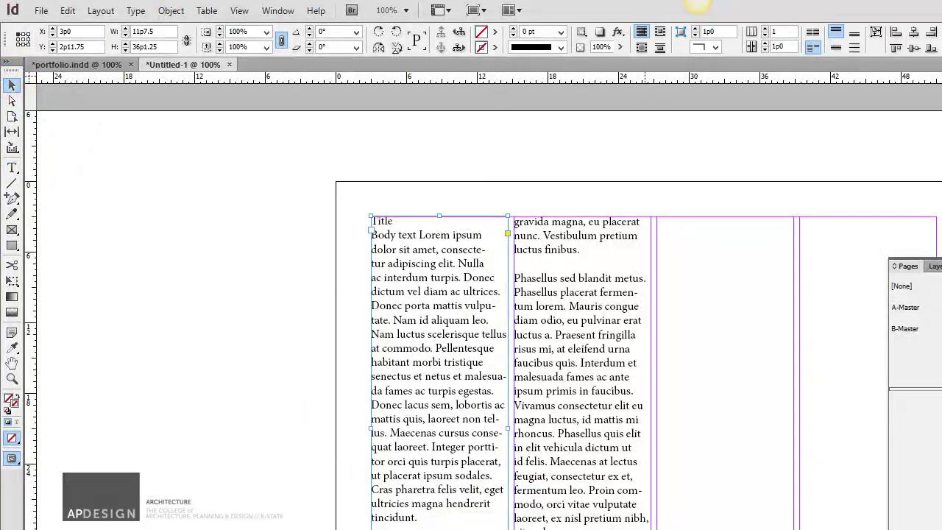
pyautogui.click(517, 458)
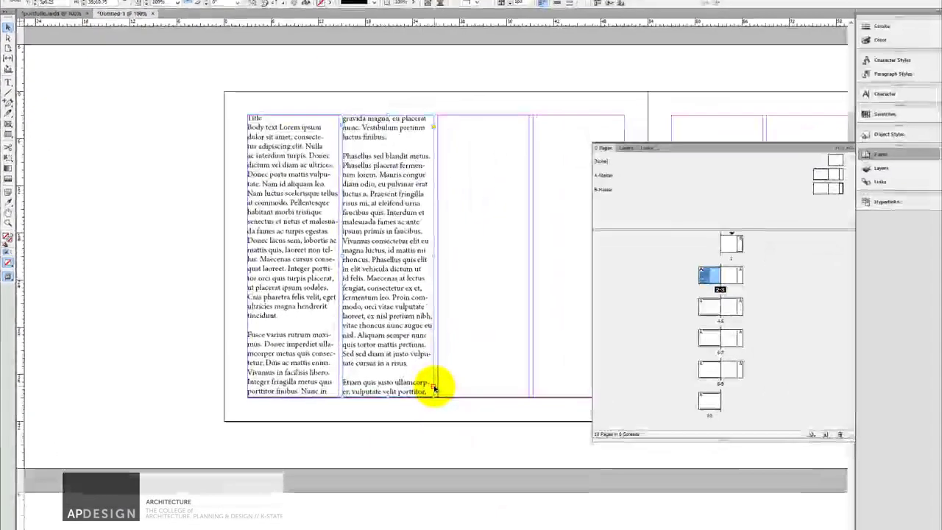
pyautogui.click(433, 386)
pyautogui.click(438, 116)
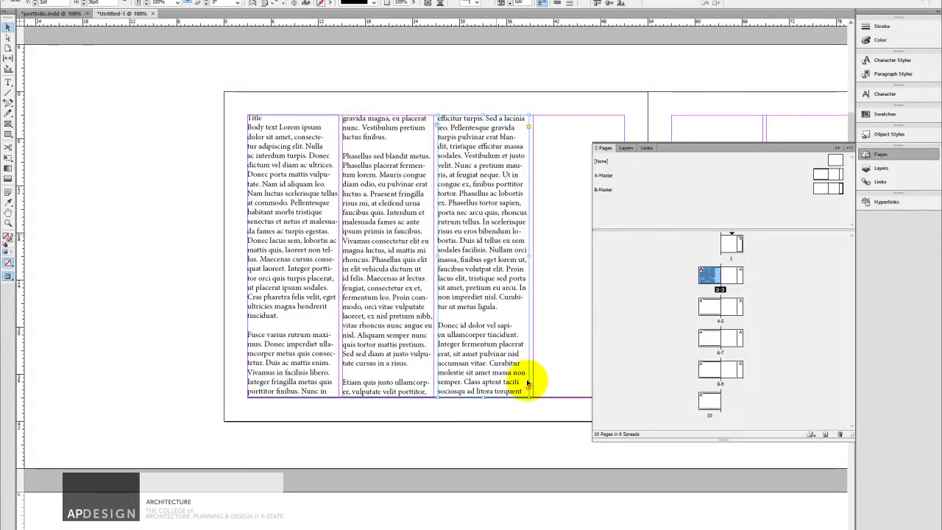
pyautogui.click(529, 388)
pyautogui.click(535, 117)
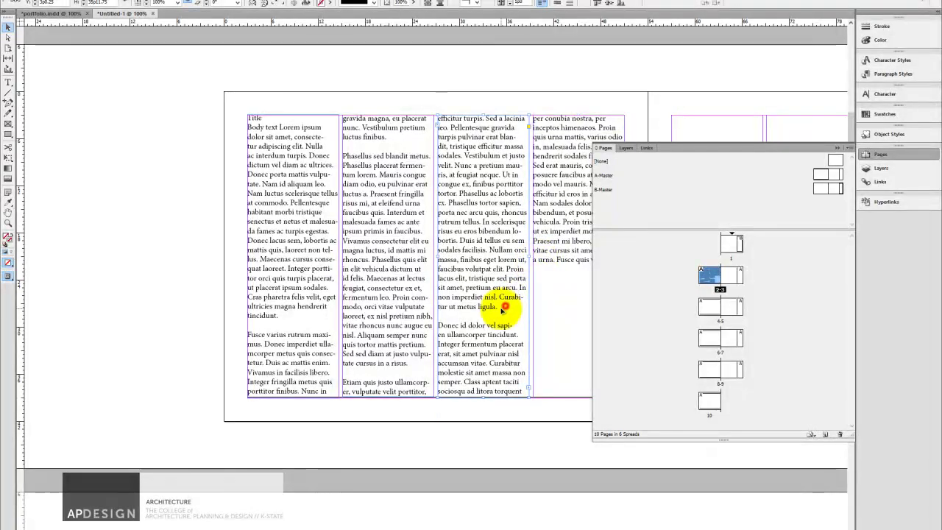
# Delete the sentences beginning 'Duis id tellus' from column three
pyautogui.click(499, 312)
pyautogui.moveTo(500, 316); pyautogui.dragTo(499, 321)
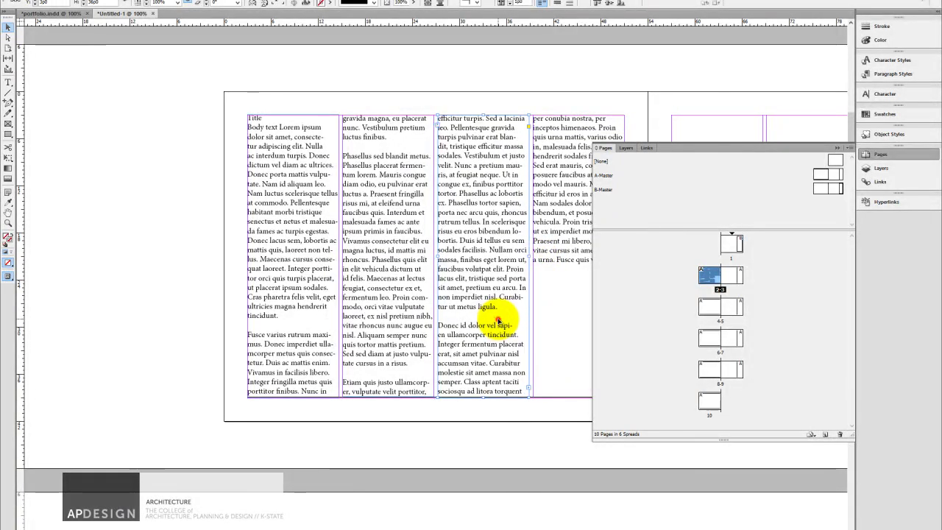
pyautogui.doubleClick(501, 314)
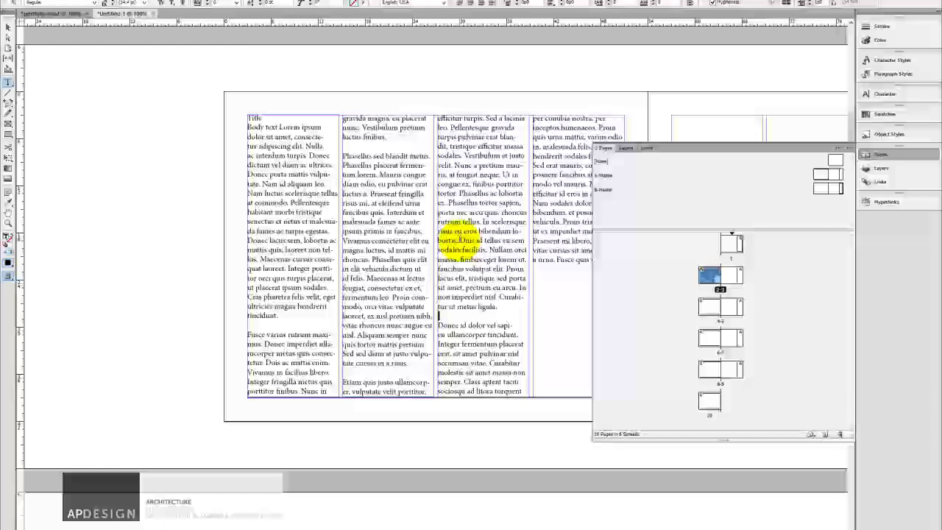
pyautogui.moveTo(460, 240); pyautogui.dragTo(497, 298)
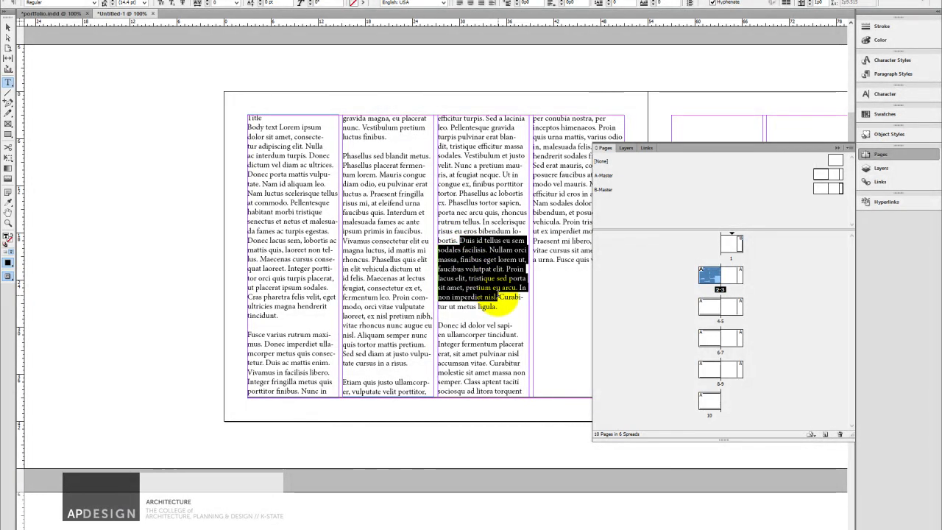
pyautogui.press('Delete')
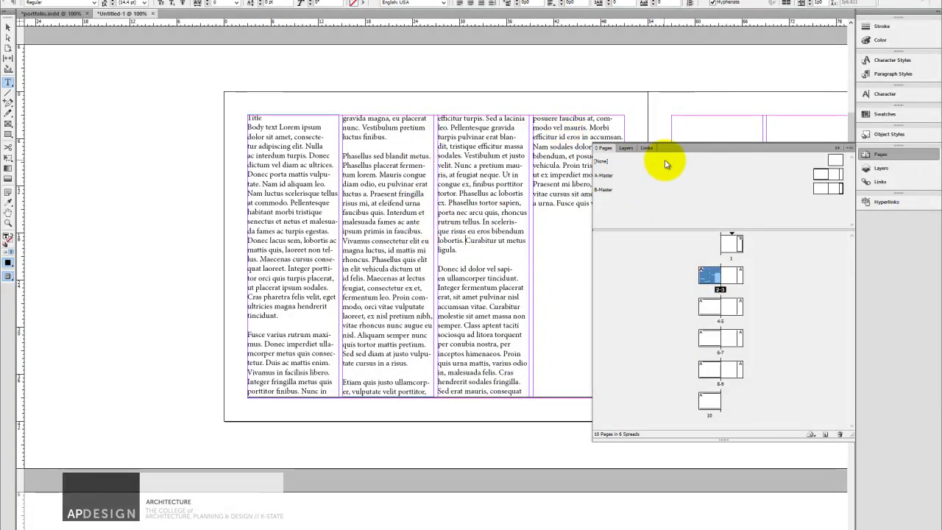
# Collapse the Pages panel and select the word Title at the top of column one
pyautogui.click(838, 149)
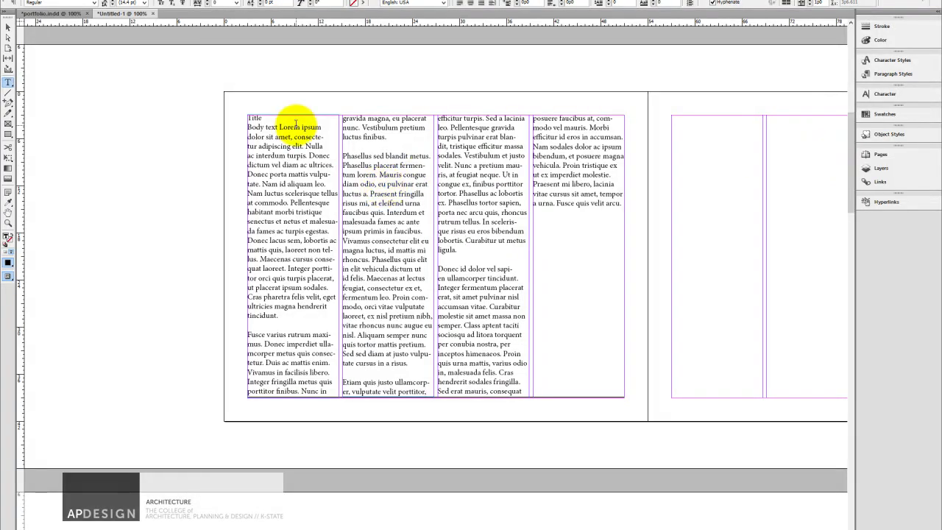
pyautogui.moveTo(294, 126); pyautogui.dragTo(249, 119)
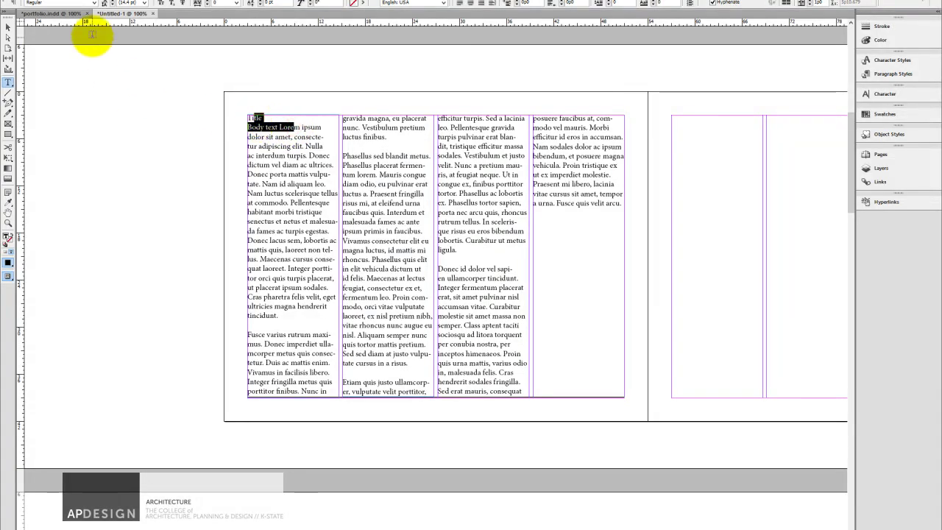
pyautogui.click(317, 177)
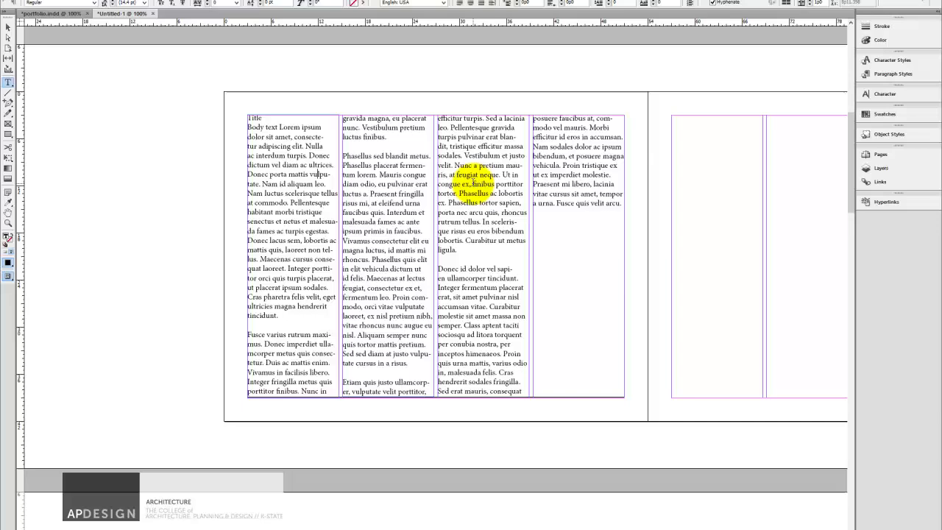
pyautogui.moveTo(473, 183); pyautogui.dragTo(378, 126)
pyautogui.moveTo(321, 127); pyautogui.dragTo(246, 118)
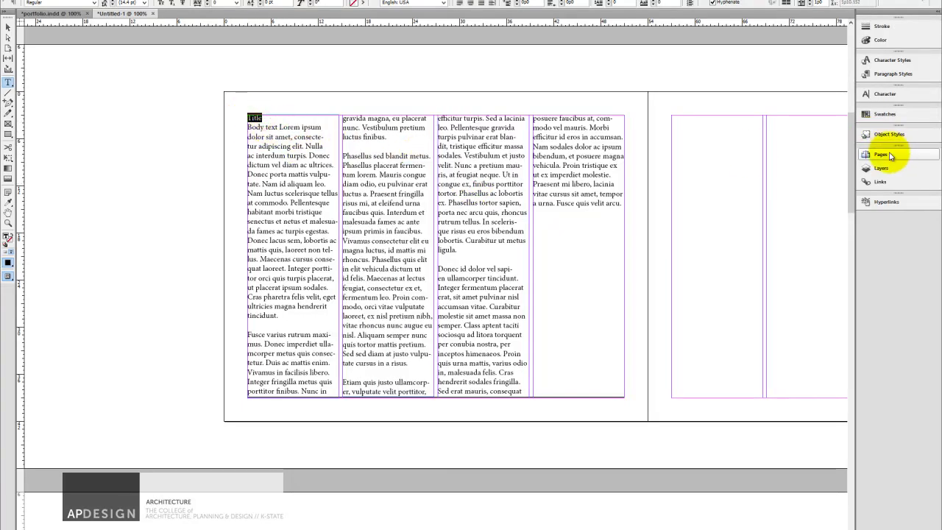
# Show the Paragraph Styles panel, start a New Paragraph Style, then cancel it
pyautogui.click(900, 74)
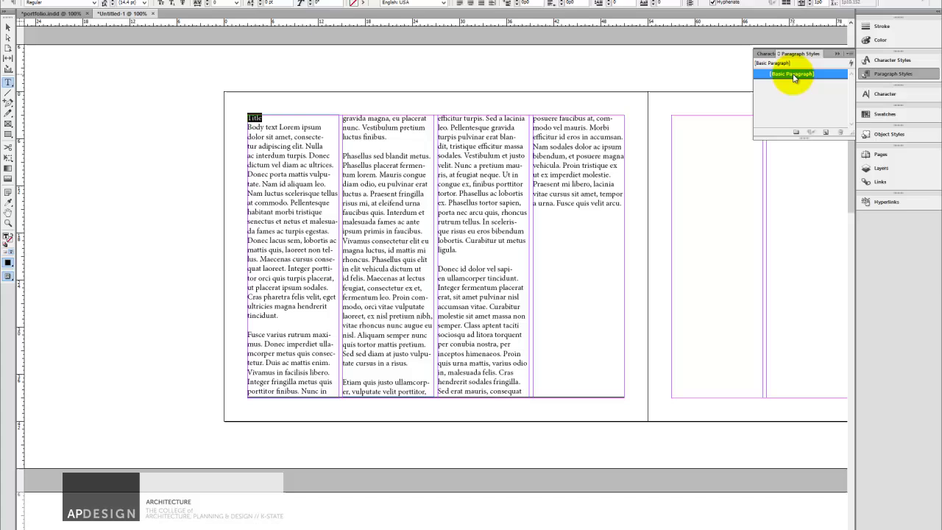
pyautogui.click(850, 55)
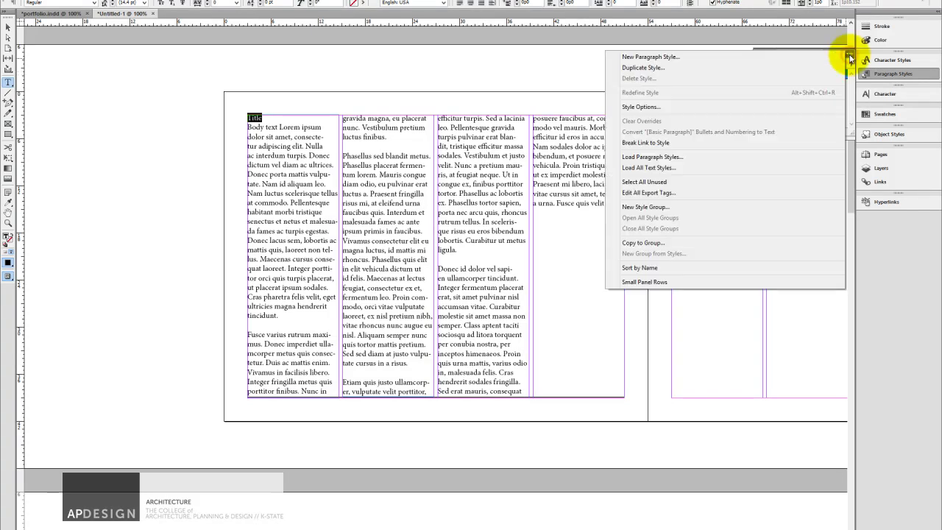
pyautogui.click(848, 92)
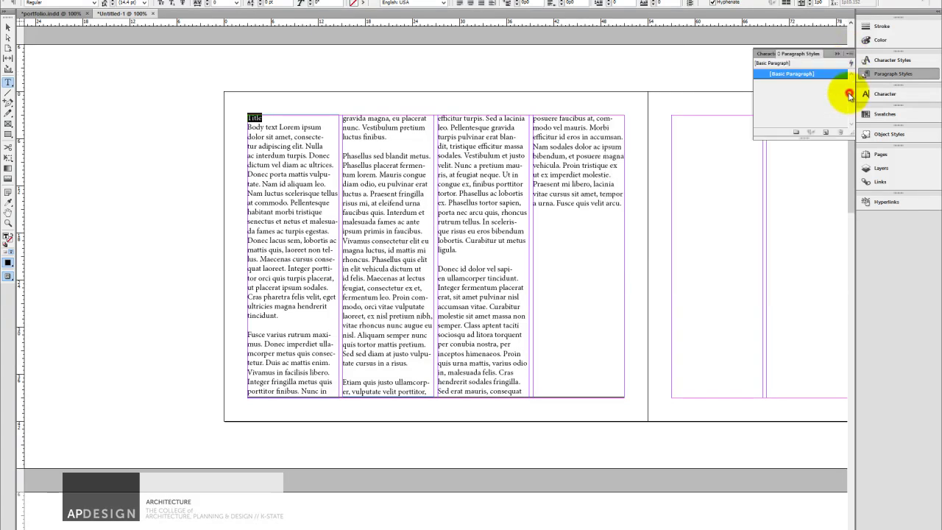
pyautogui.click(851, 54)
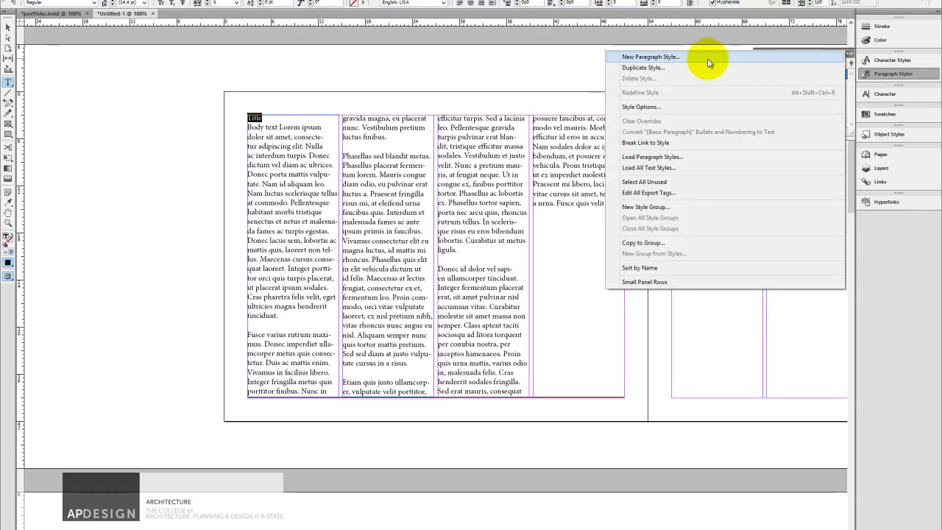
pyautogui.click(707, 58)
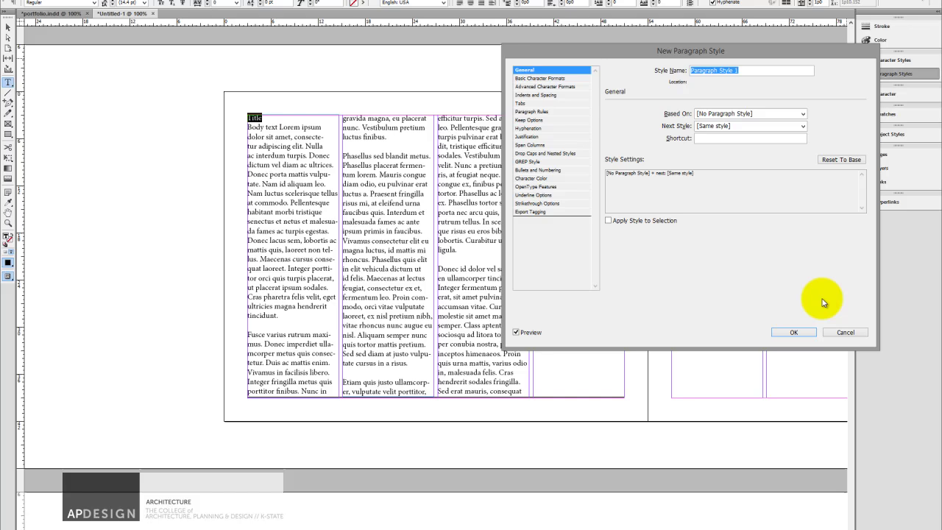
pyautogui.click(843, 332)
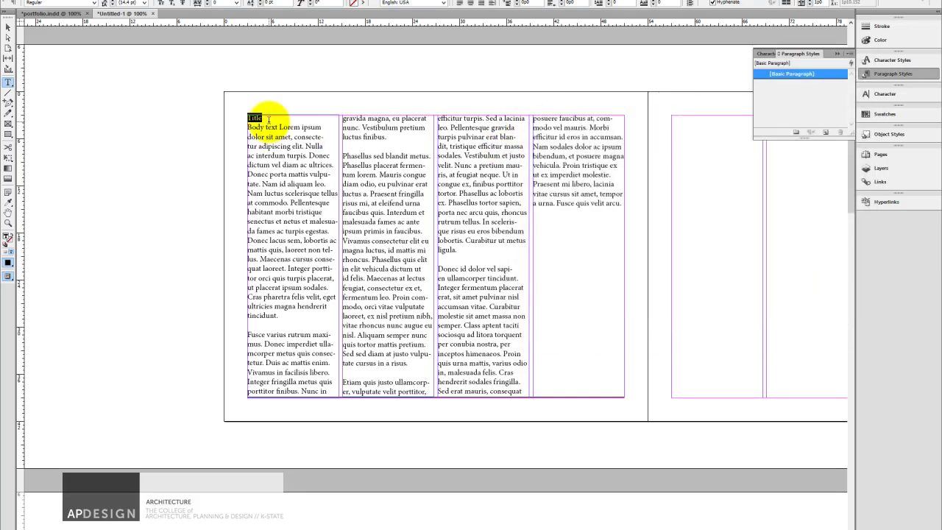
# Add a SubTitle heading line above the 'Donec id dolor' paragraph in column three
pyautogui.moveTo(251, 118)
pyautogui.mouseDown()
pyautogui.moveTo(267, 117)
pyautogui.moveTo(247, 118)
pyautogui.mouseUp()
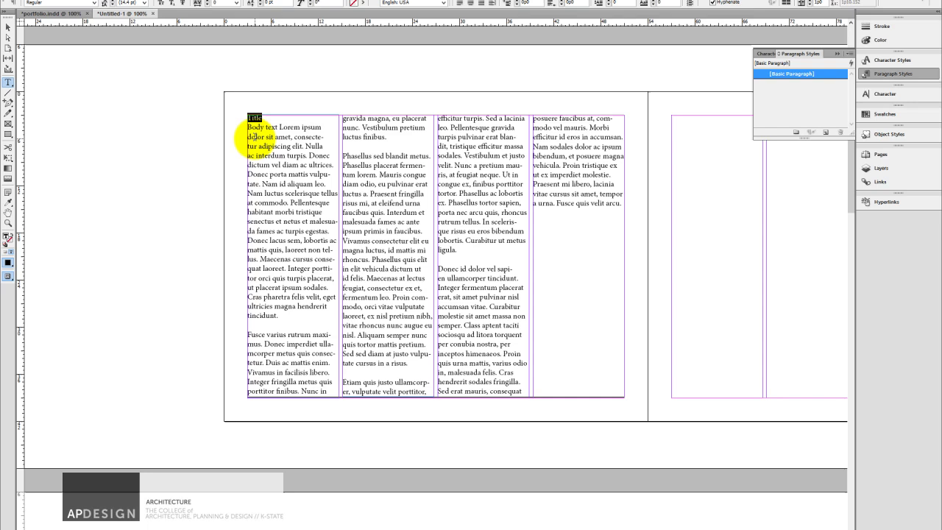
pyautogui.click(465, 262)
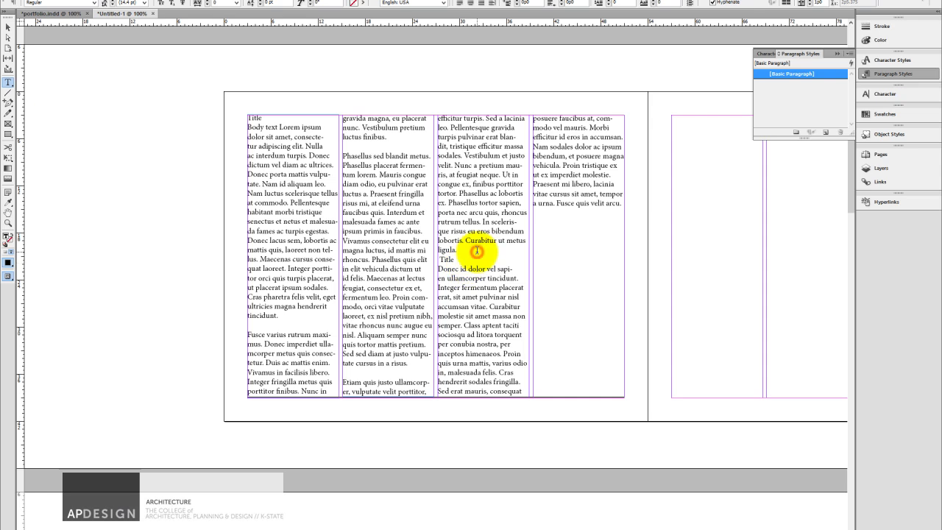
pyautogui.press('Return')
pyautogui.moveTo(457, 269); pyautogui.dragTo(432, 265)
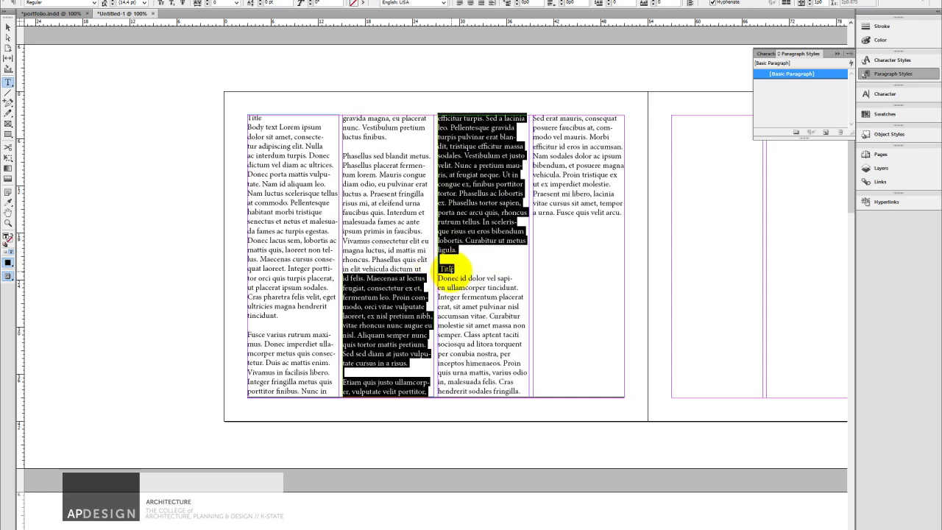
pyautogui.doubleClick(451, 269)
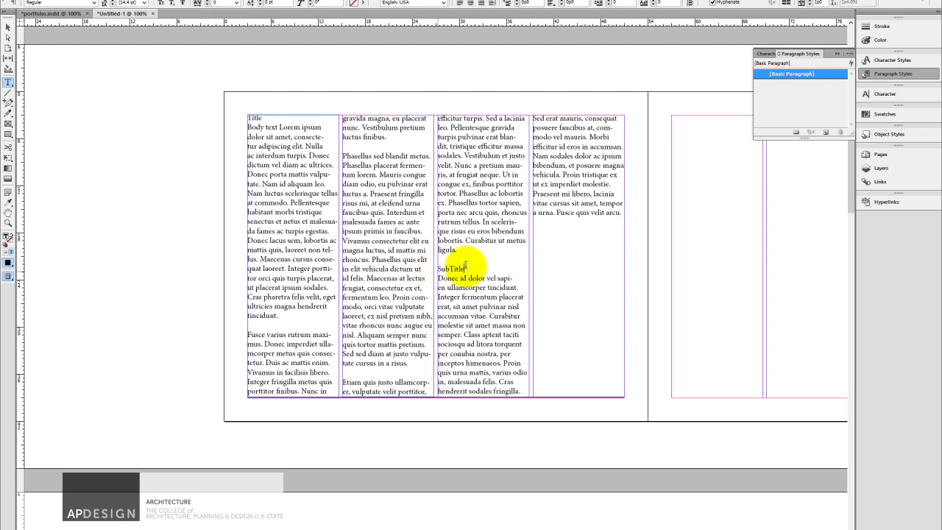
# Paste SubTitle above the 'Fusce varius' paragraph in column one, removing the extra blank line
pyautogui.moveTo(466, 269); pyautogui.dragTo(439, 268)
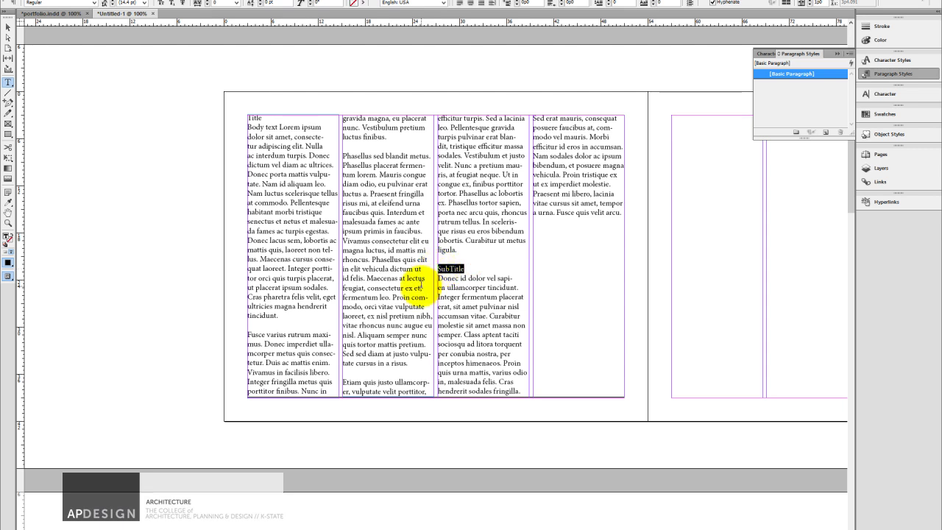
pyautogui.write('SubTitle')
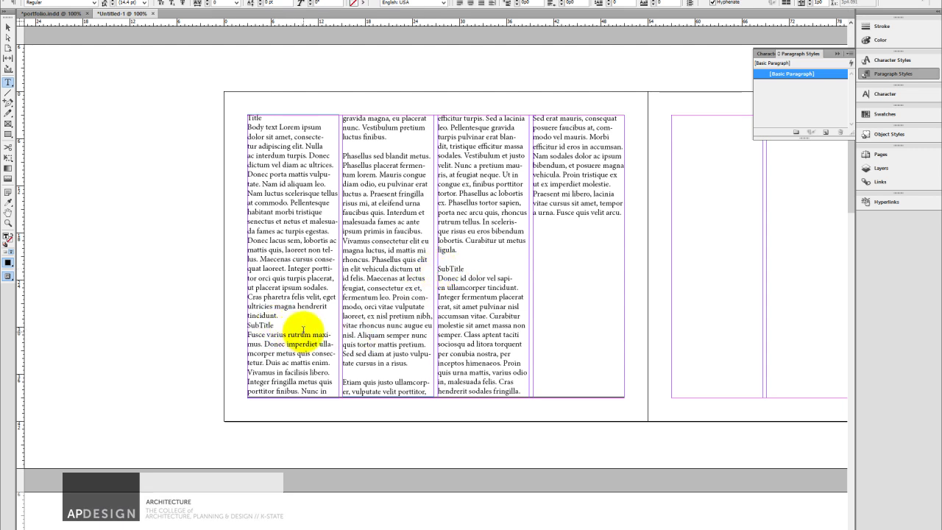
pyautogui.press('BackSpace')
pyautogui.click(478, 257)
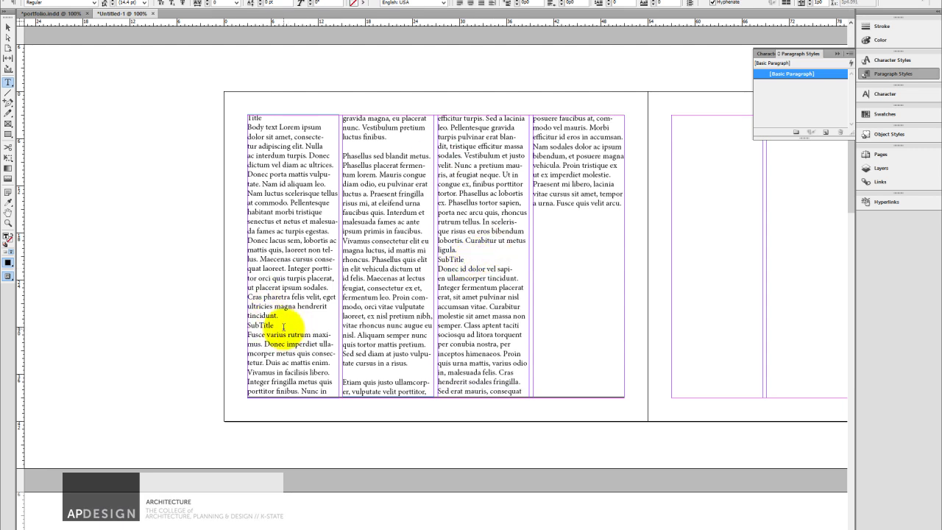
pyautogui.moveTo(268, 117); pyautogui.dragTo(246, 116)
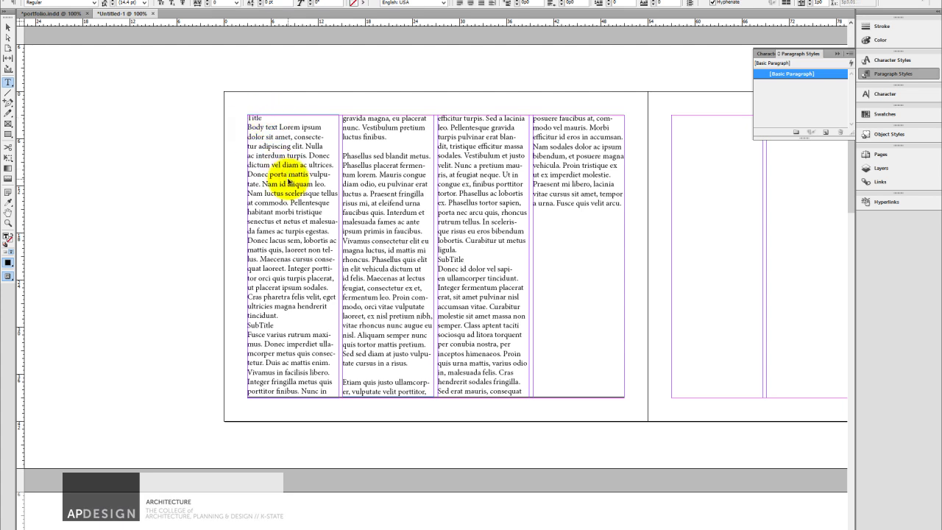
# Set the whole threaded story in Arial with a different font style
pyautogui.hotkey('ctrl', 'a')
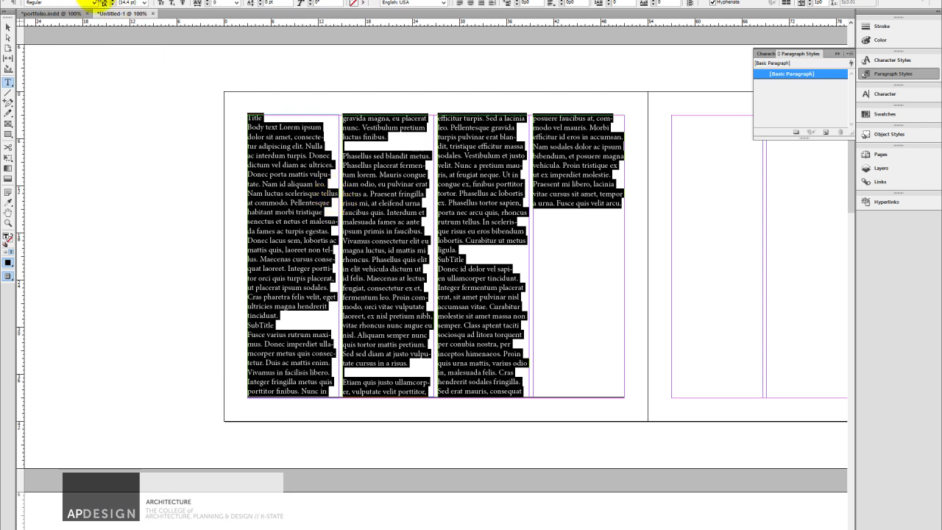
pyautogui.click(103, 3)
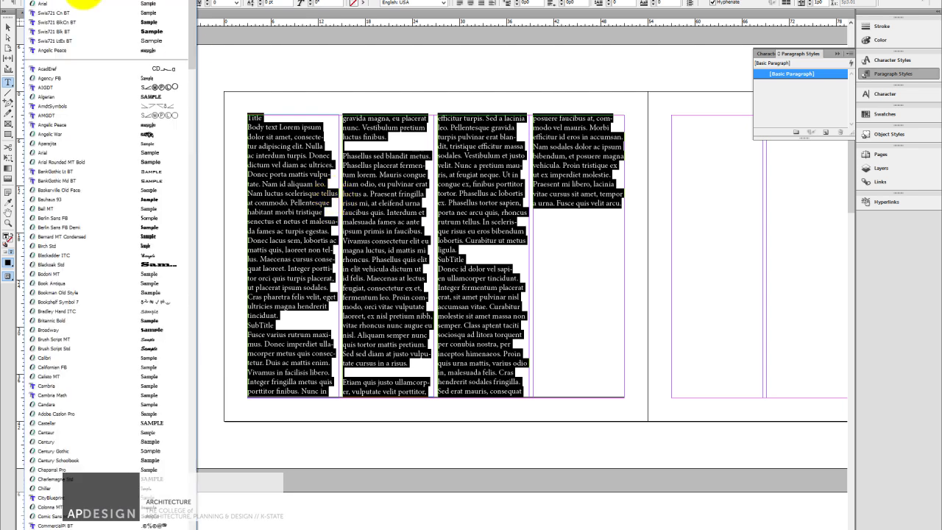
pyautogui.click(59, 6)
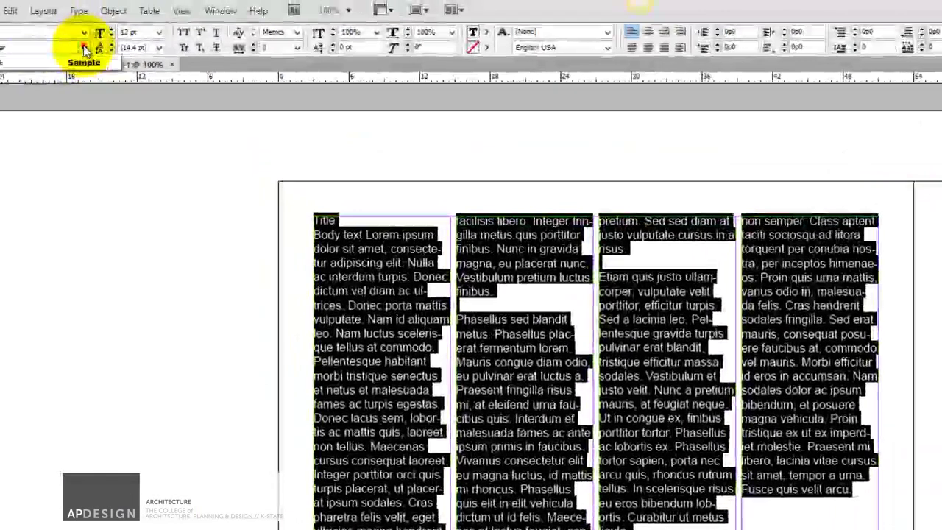
pyautogui.click(87, 27)
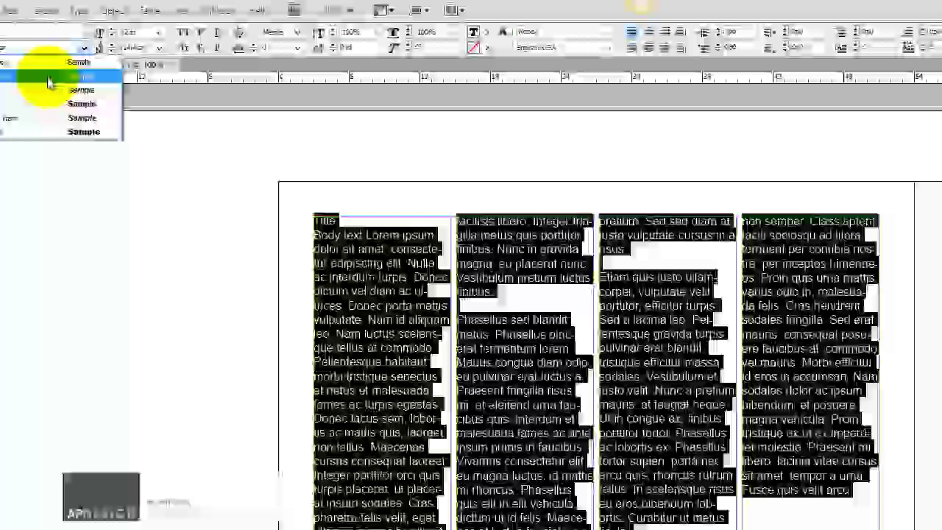
pyautogui.click(47, 77)
pyautogui.click(295, 252)
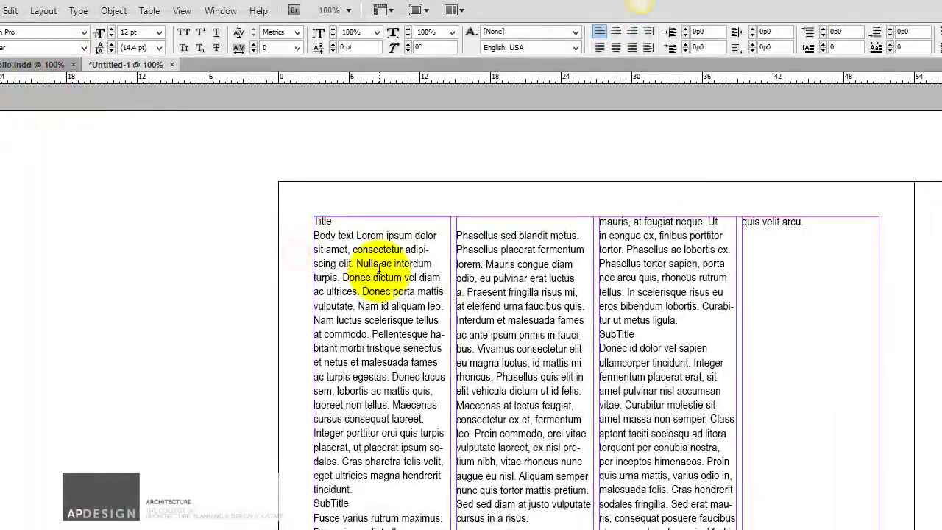
# Set the word Title in Swis721 LtCn BT
pyautogui.doubleClick(324, 221)
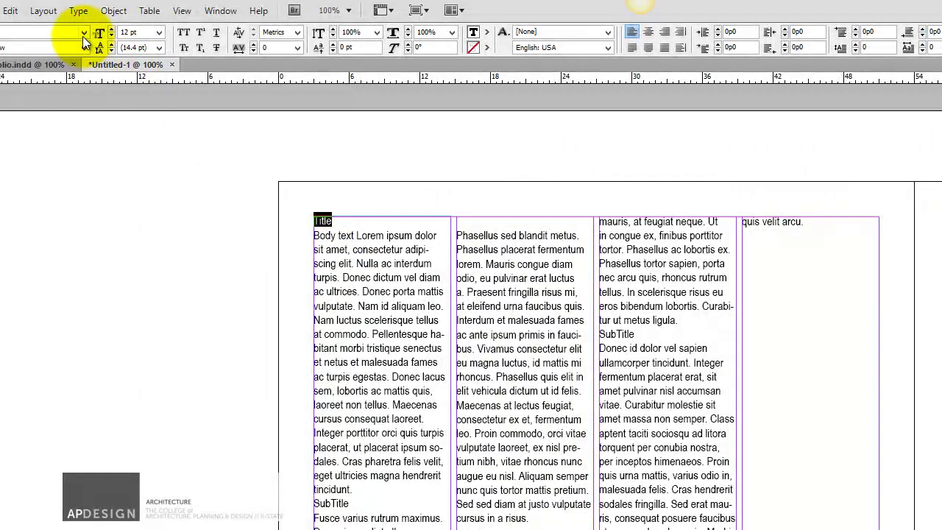
pyautogui.click(84, 32)
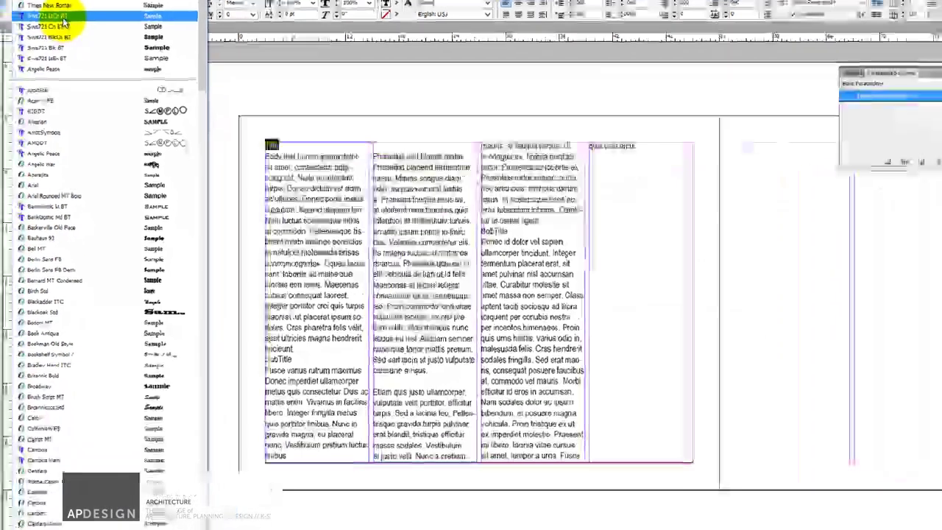
pyautogui.click(59, 18)
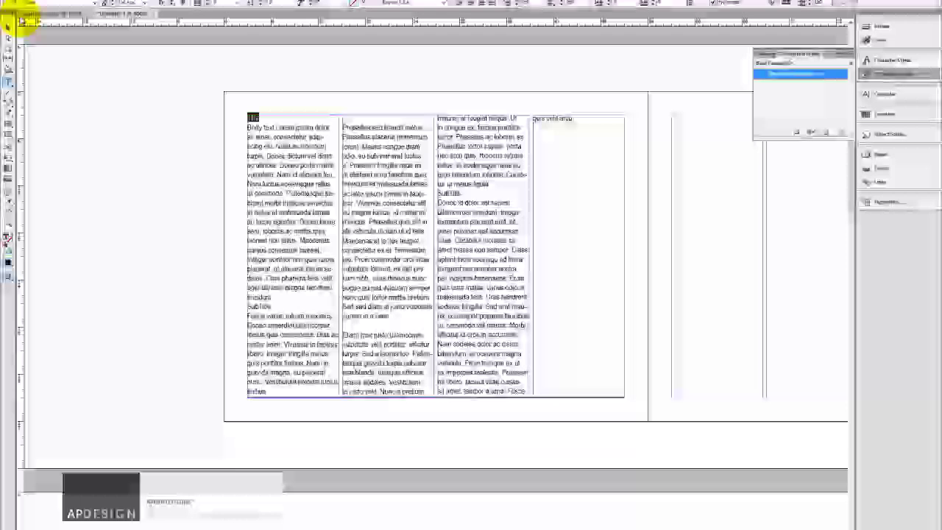
pyautogui.click(74, 78)
# Check page 2 in Preview mode with panels hidden, then bring the panels back
pyautogui.press('Tab')
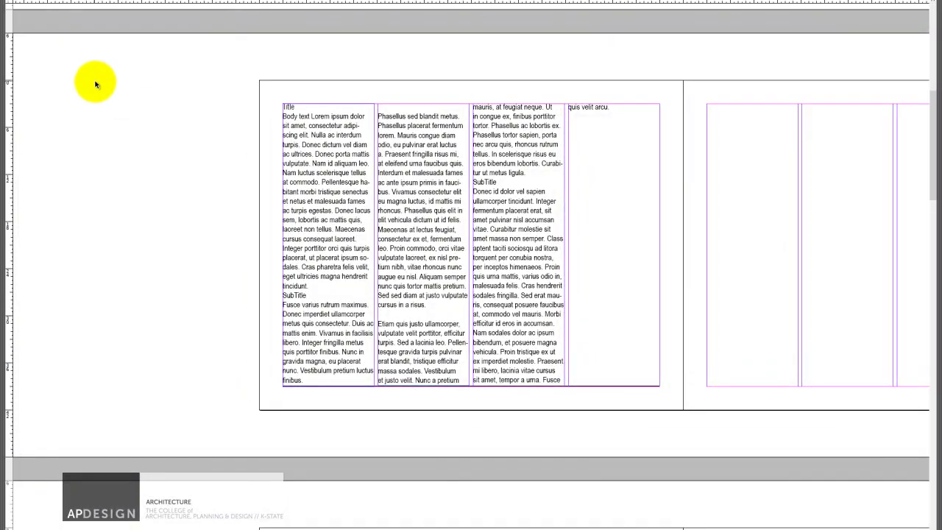
pyautogui.press('w')
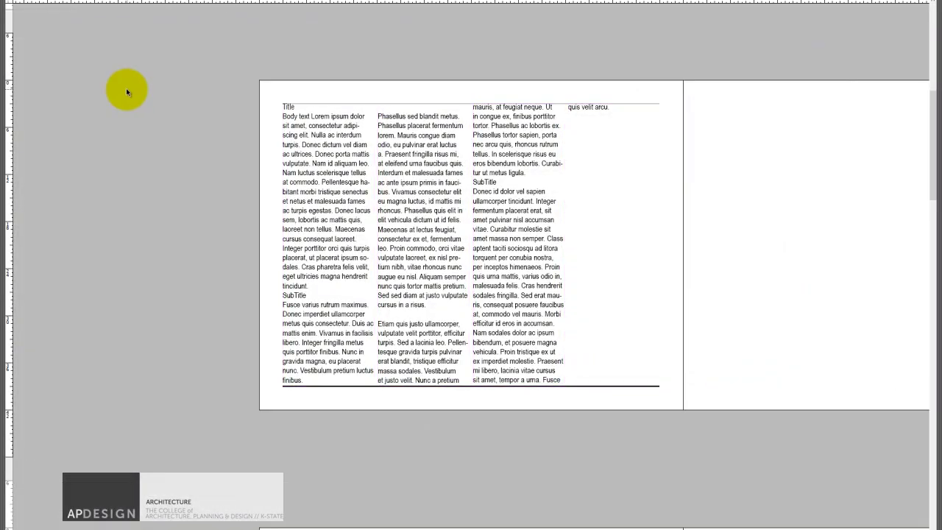
pyautogui.click(306, 142)
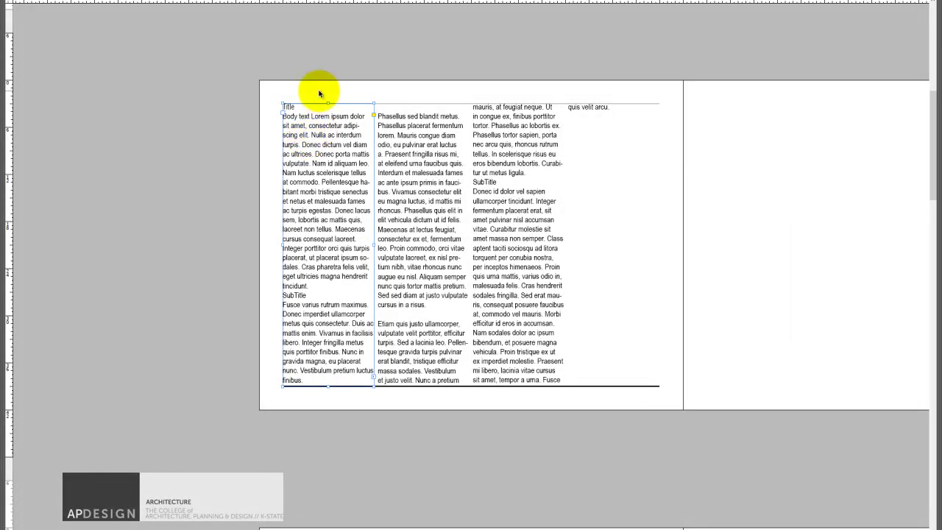
pyautogui.click(316, 94)
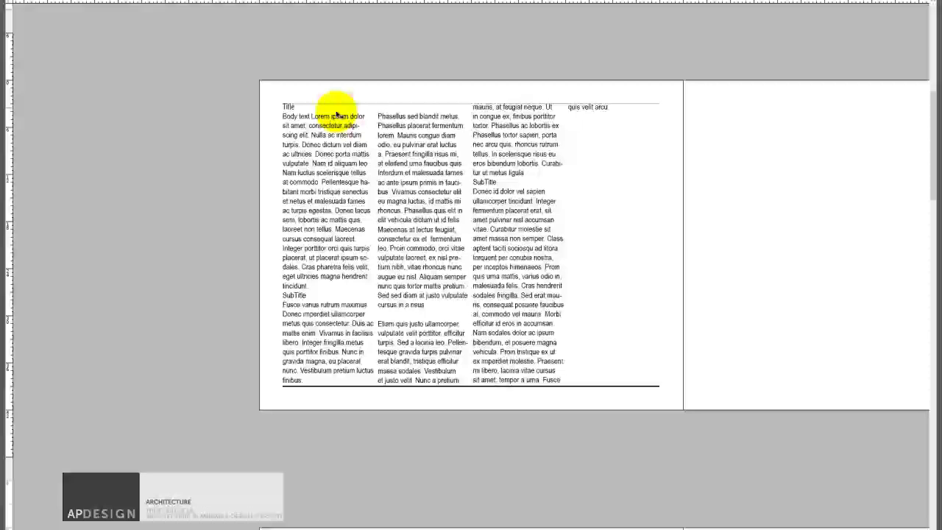
pyautogui.click(328, 117)
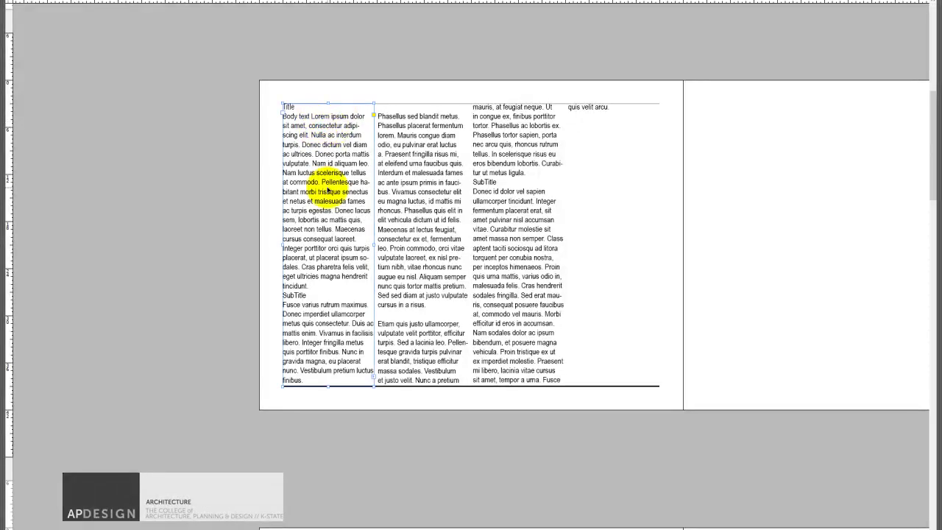
pyautogui.click(320, 163)
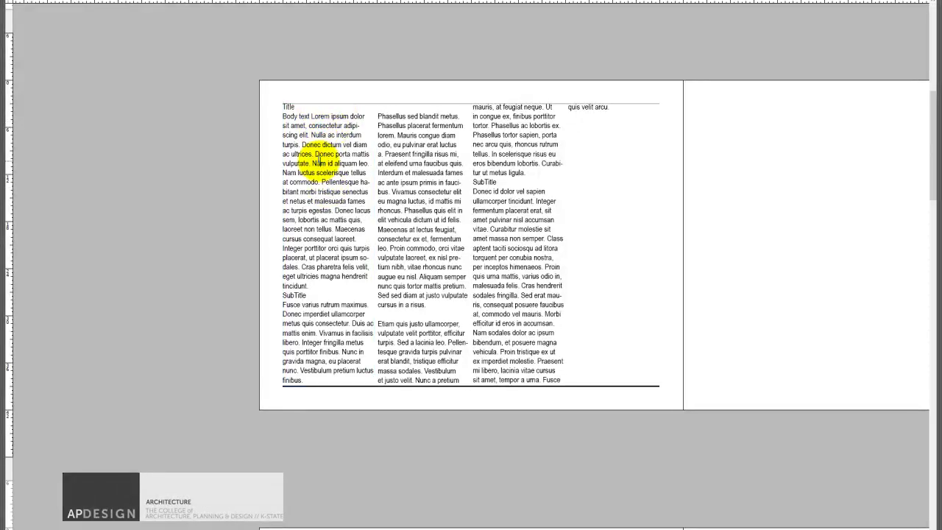
pyautogui.click(48, 33)
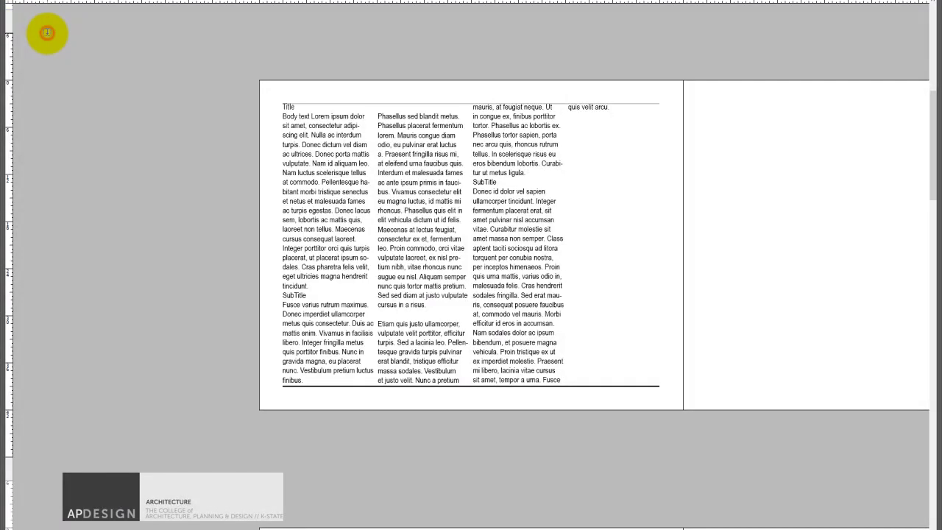
pyautogui.press('Tab')
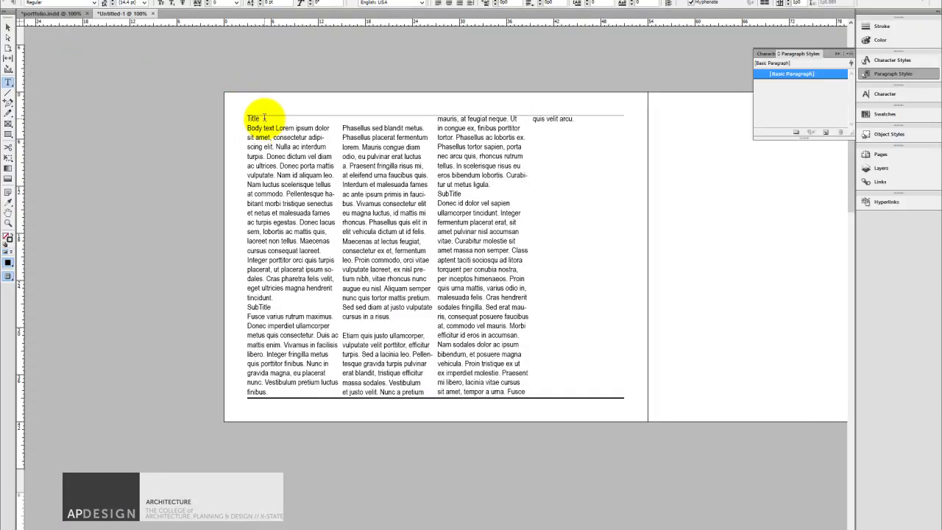
# Select the Title heading and enlarge it from 12 pt to 14 pt
pyautogui.moveTo(246, 118); pyautogui.dragTo(317, 297)
pyautogui.click(260, 132)
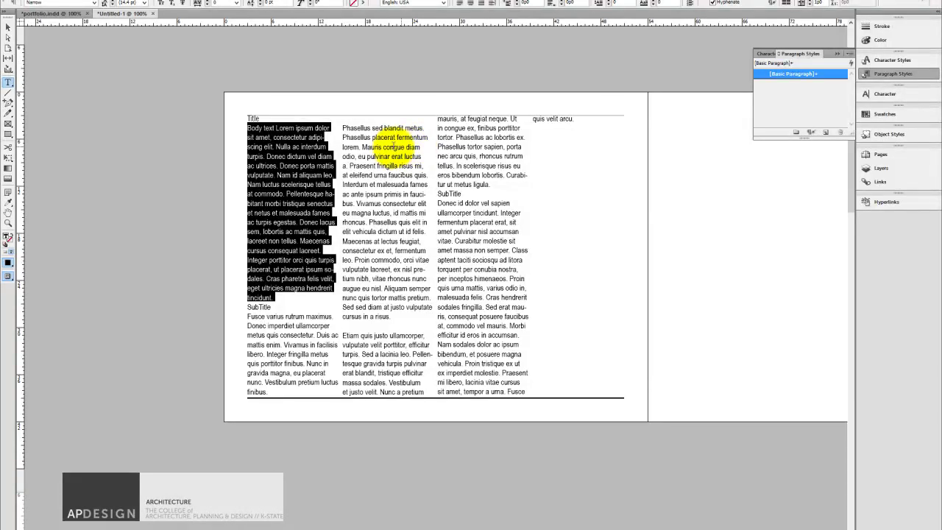
pyautogui.click(250, 137)
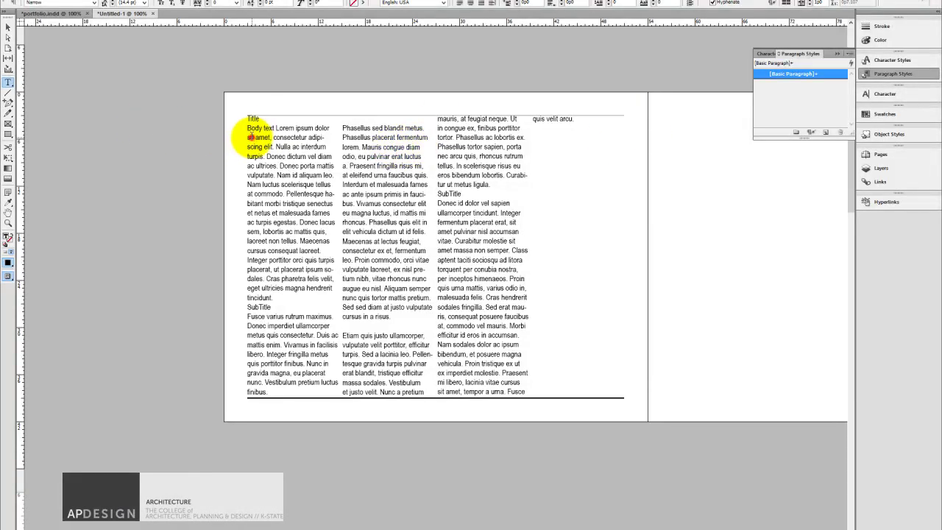
pyautogui.moveTo(249, 128); pyautogui.dragTo(278, 128)
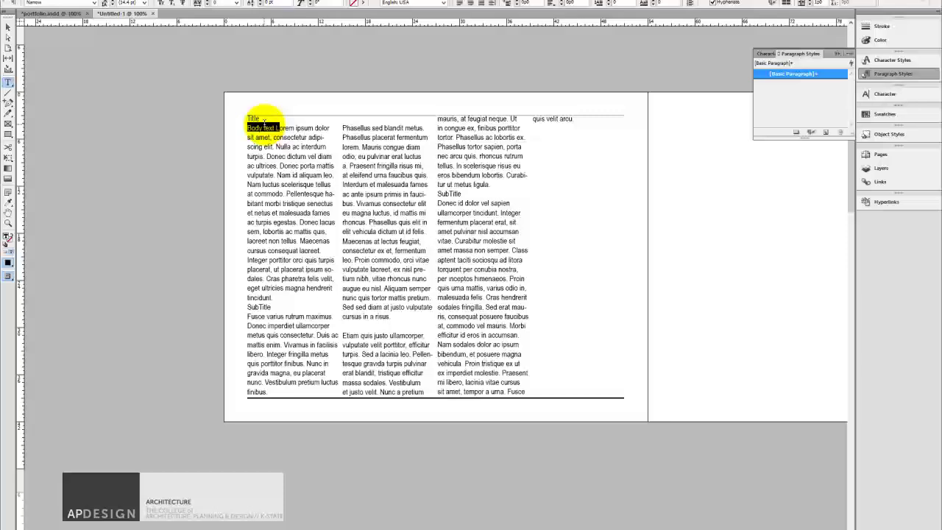
pyautogui.doubleClick(254, 118)
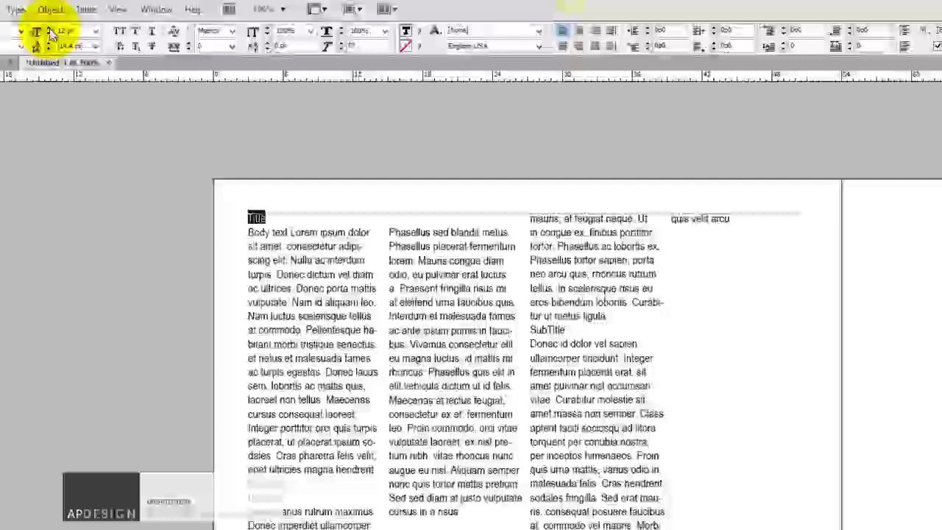
pyautogui.click(113, 1)
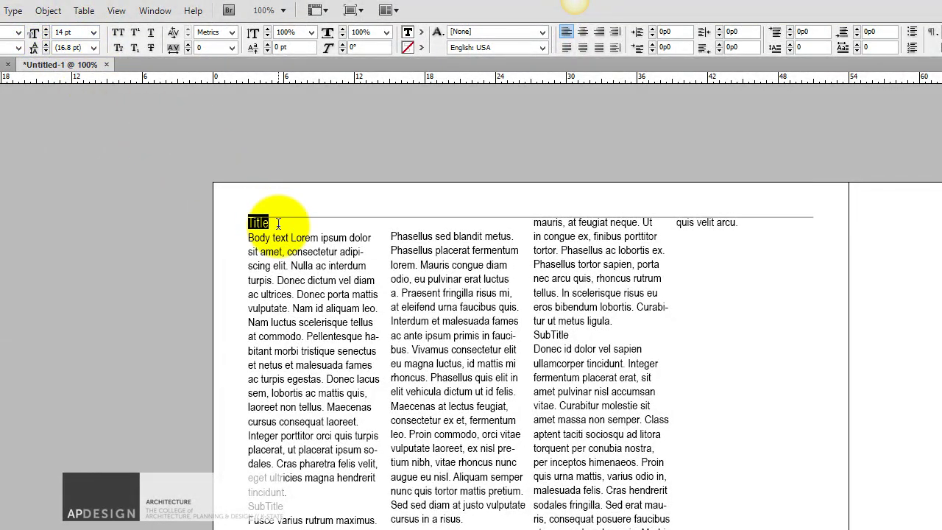
pyautogui.click(935, 114)
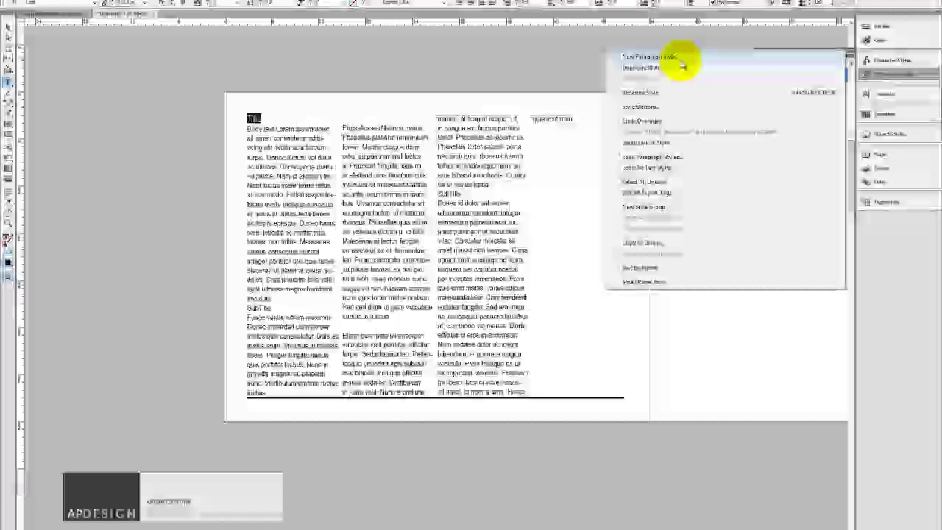
# Create Paragraph Style 1 from Title's formatting and review its character, indent and tab settings
pyautogui.click(840, 128)
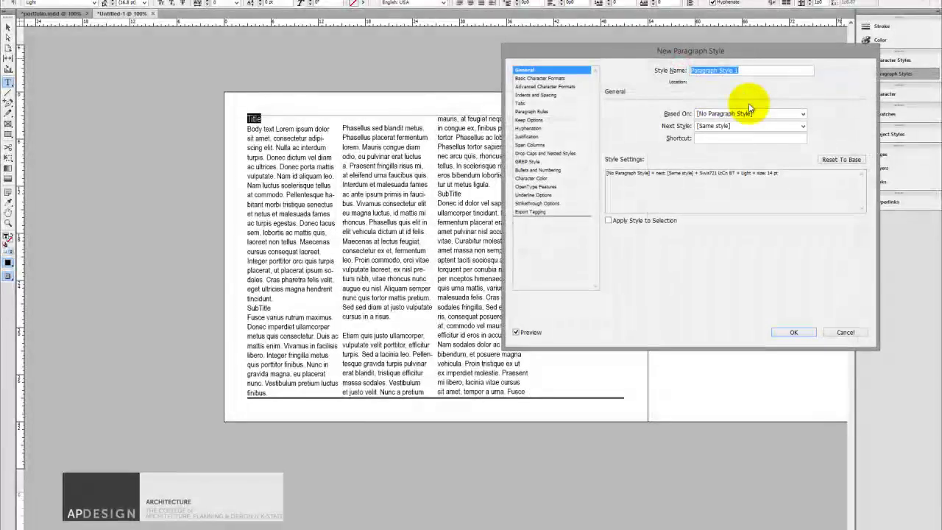
pyautogui.click(546, 78)
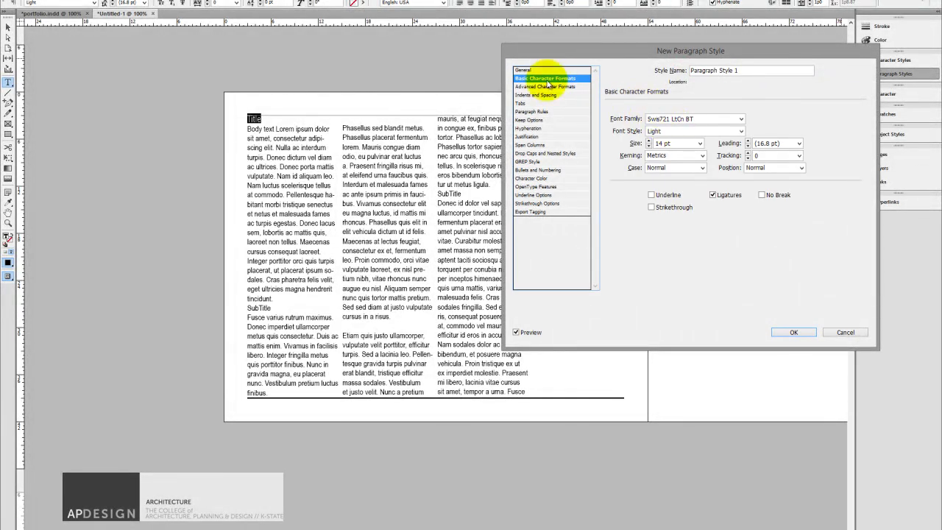
pyautogui.click(687, 120)
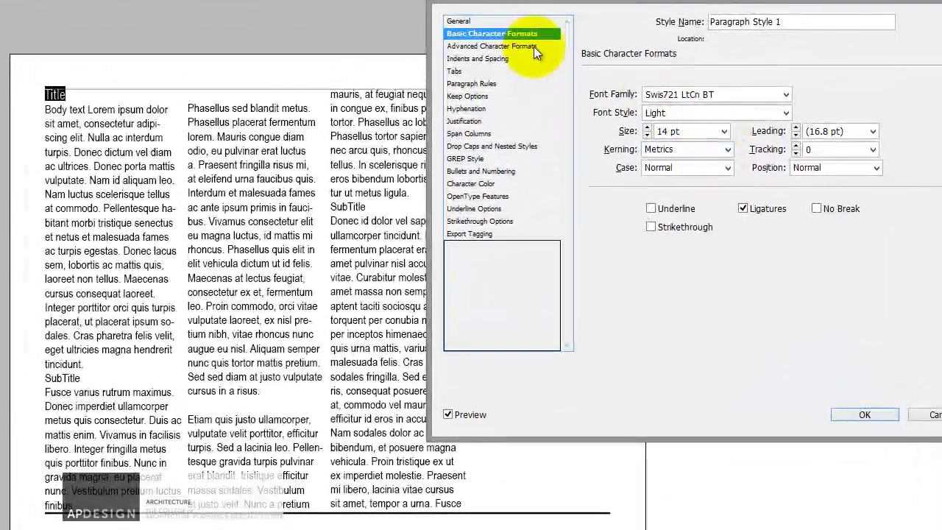
pyautogui.click(533, 46)
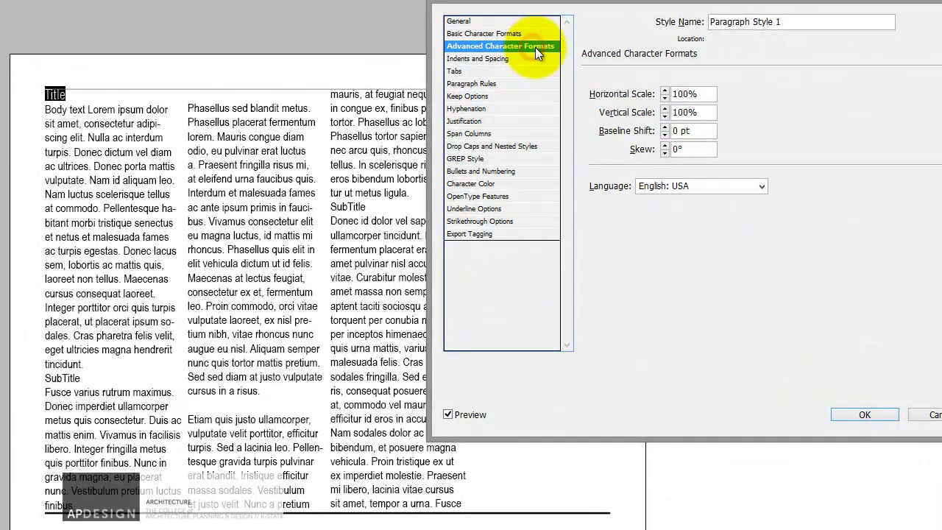
pyautogui.click(528, 58)
pyautogui.click(515, 71)
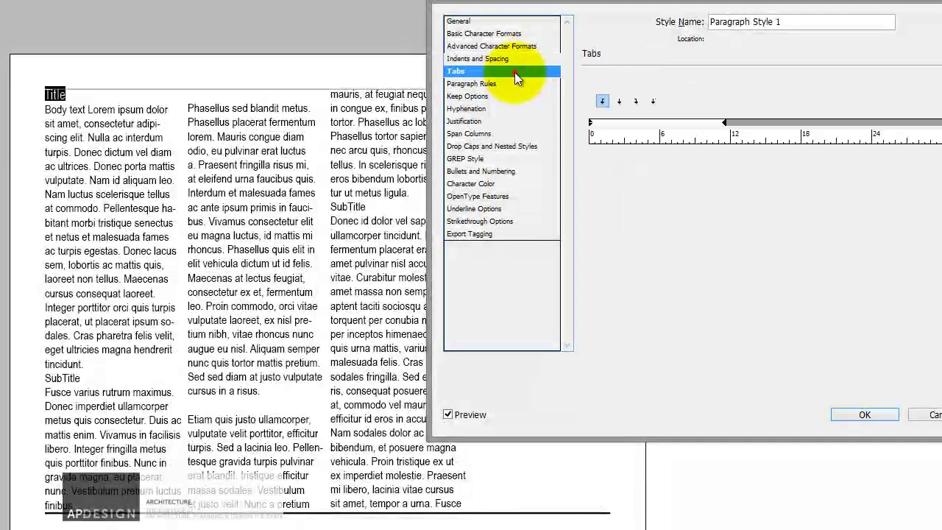